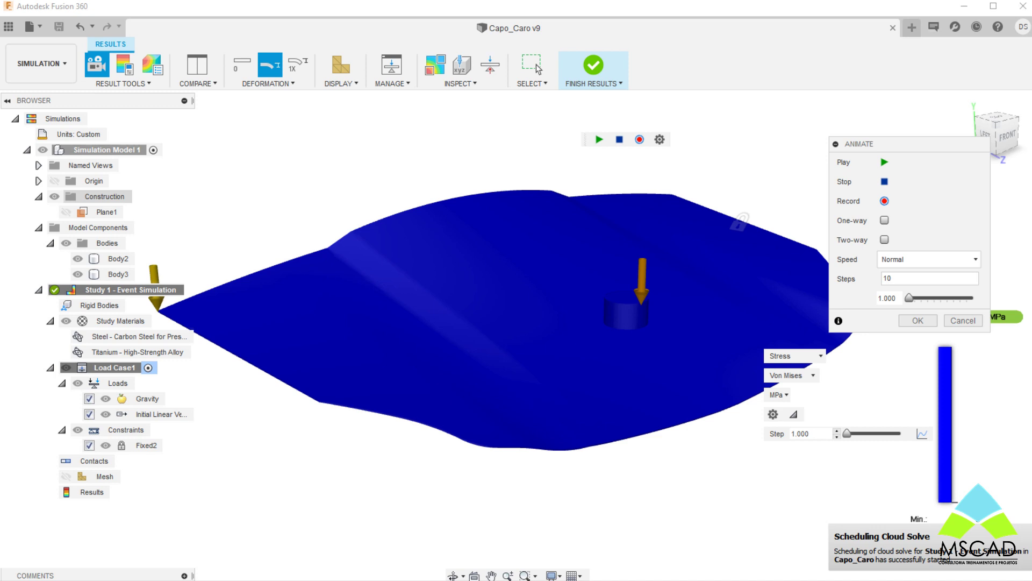
Play the Von Mises stress animation of Study 1 and examine how the plate deforms under the falling cylinder
shift+middle_drag(424, 469, 346, 417)
scroll(516, 290, up, 10)
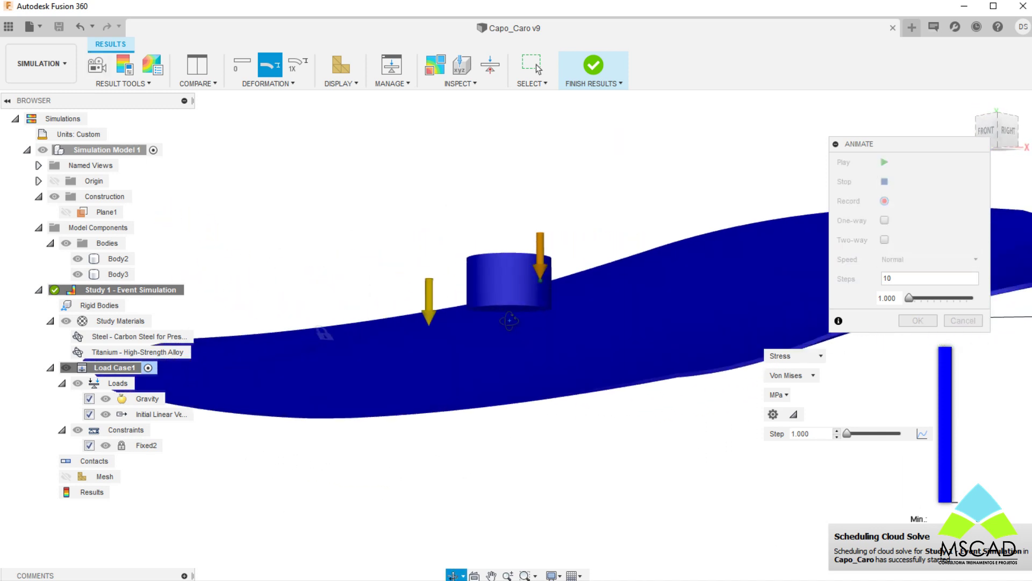
shift+middle_drag(517, 290, 618, 392)
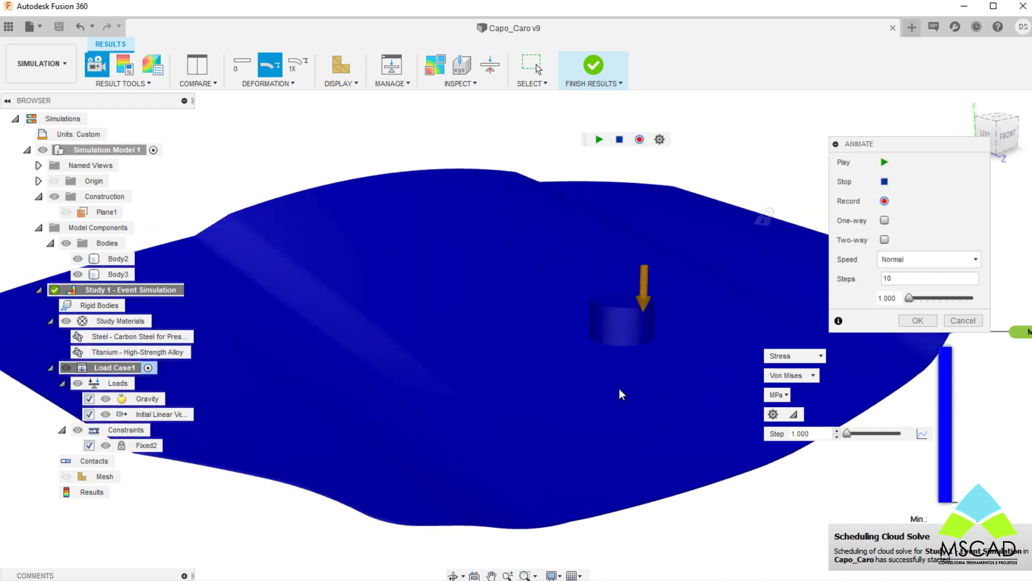
click(884, 161)
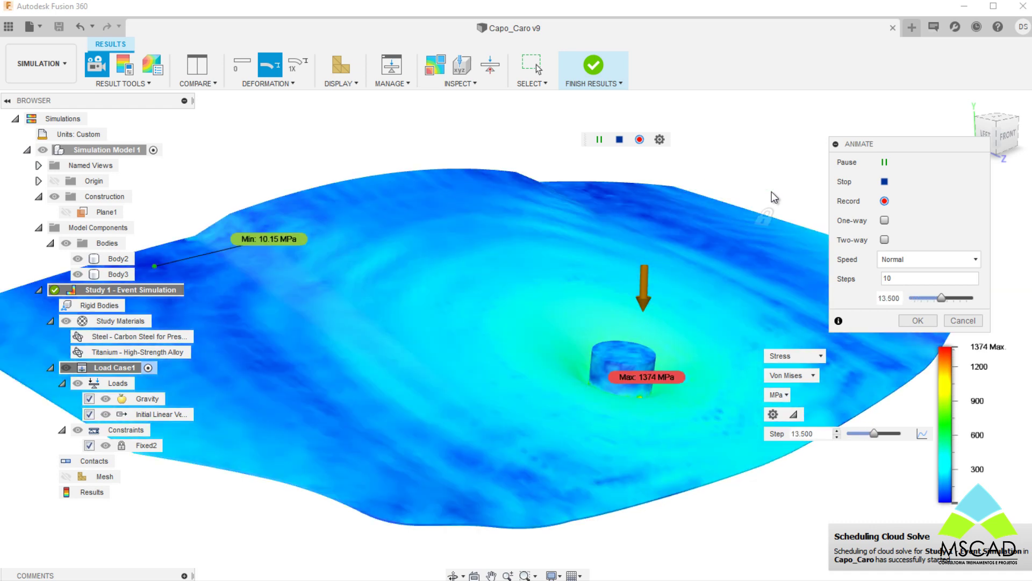
shift+middle_drag(745, 293, 780, 269)
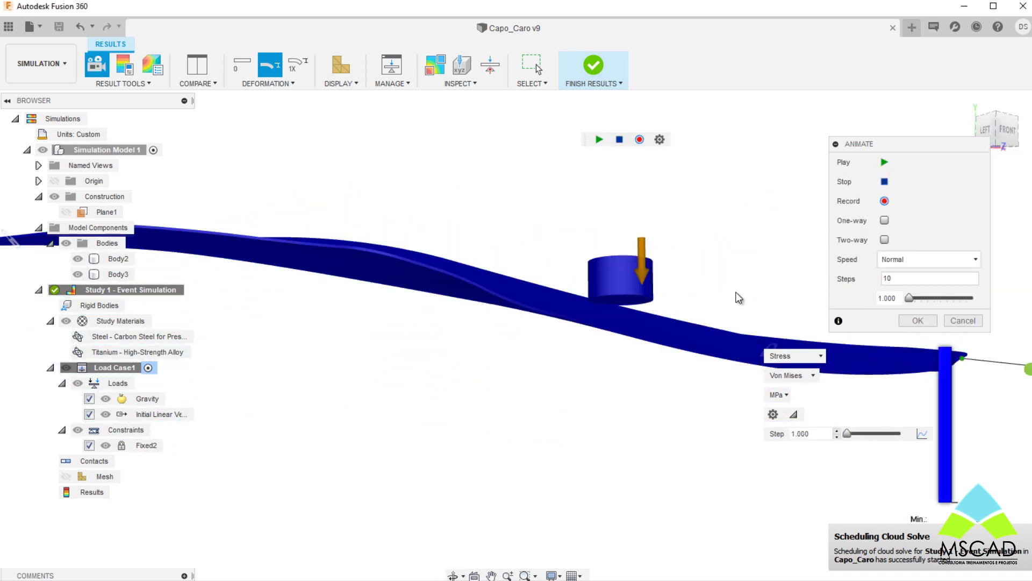
Replay the stress animation in two-way mode, examine the plate from the front and above, and finish the results review
click(885, 240)
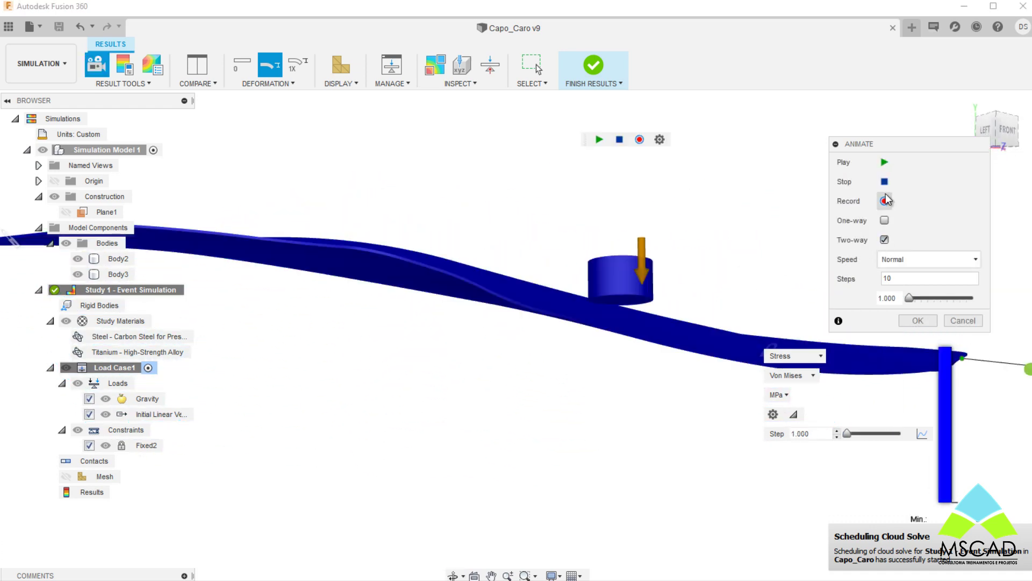
click(884, 162)
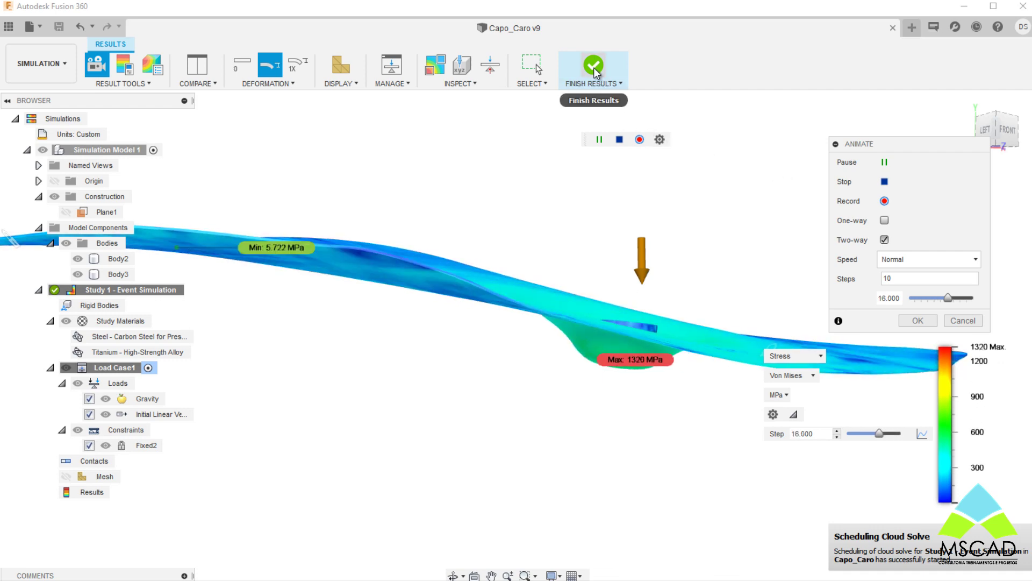
shift+middle_drag(683, 258, 592, 263)
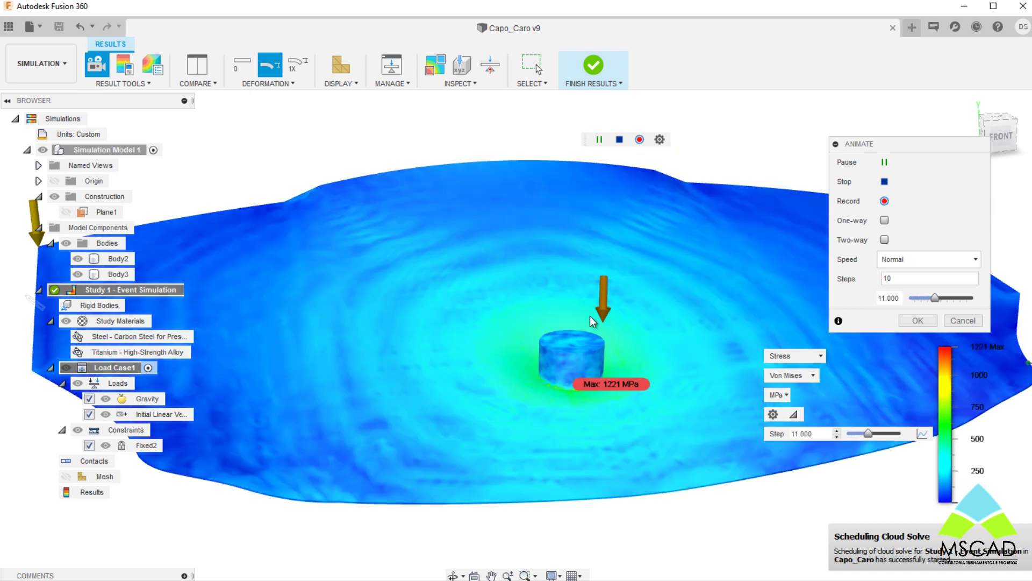
shift+middle_drag(590, 316, 617, 327)
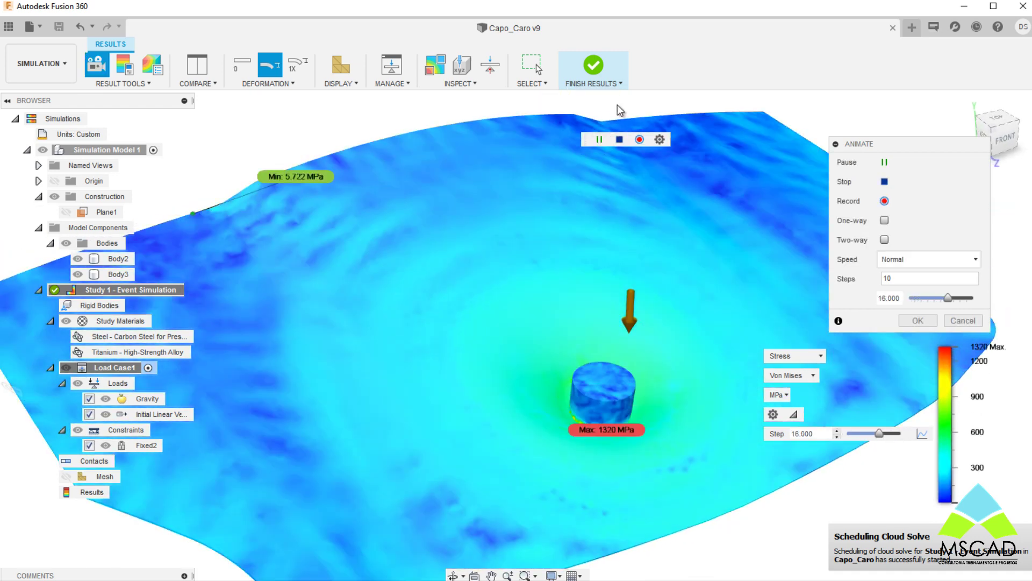
click(593, 67)
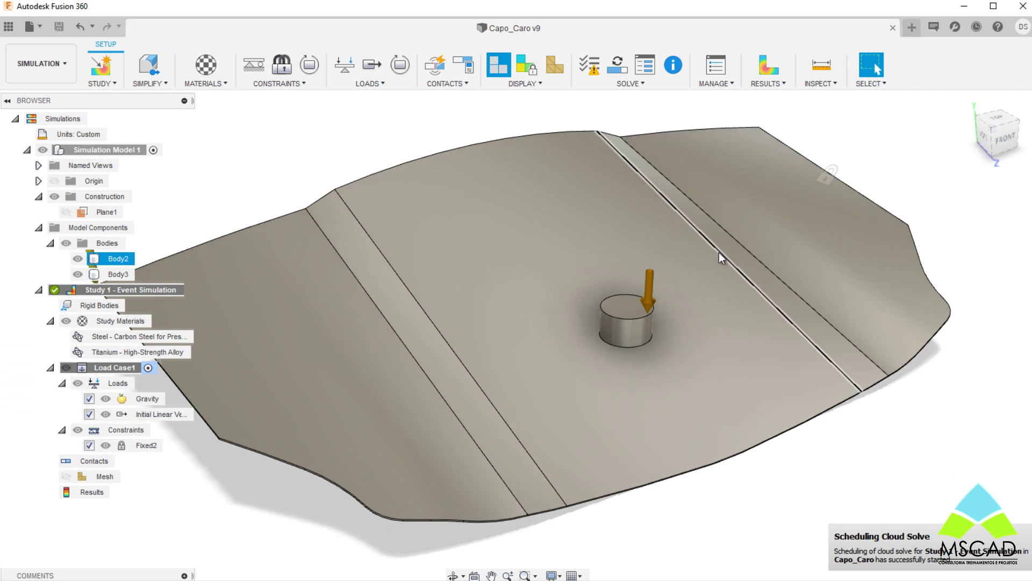
Create a new design and start a sketch on the horizontal origin plane
click(912, 28)
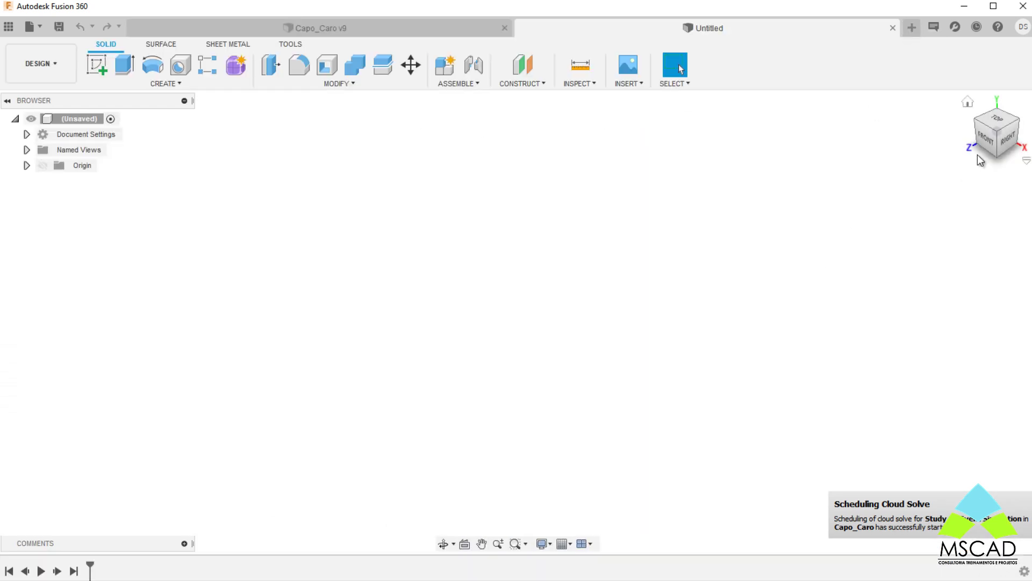
right_click(991, 132)
click(953, 155)
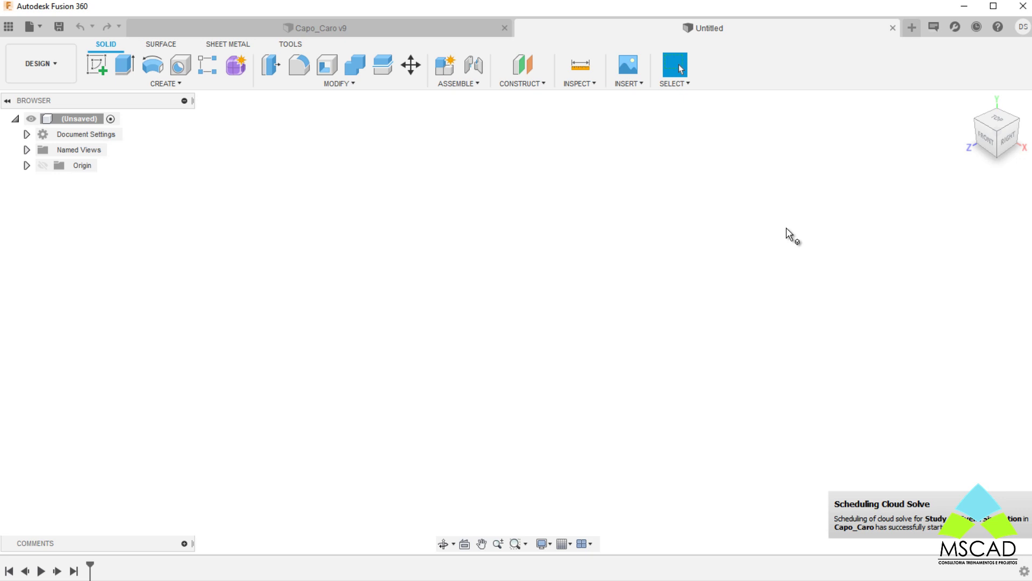
click(99, 68)
click(514, 346)
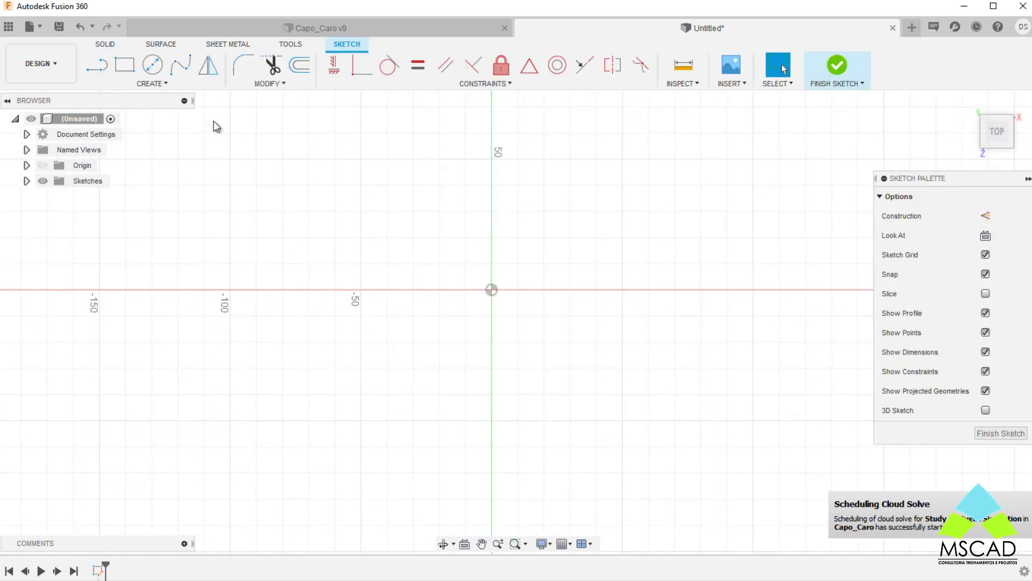
Sketch a 500 mm by 500 mm two-point rectangle with one corner on the origin and finish the sketch
click(124, 65)
click(491, 290)
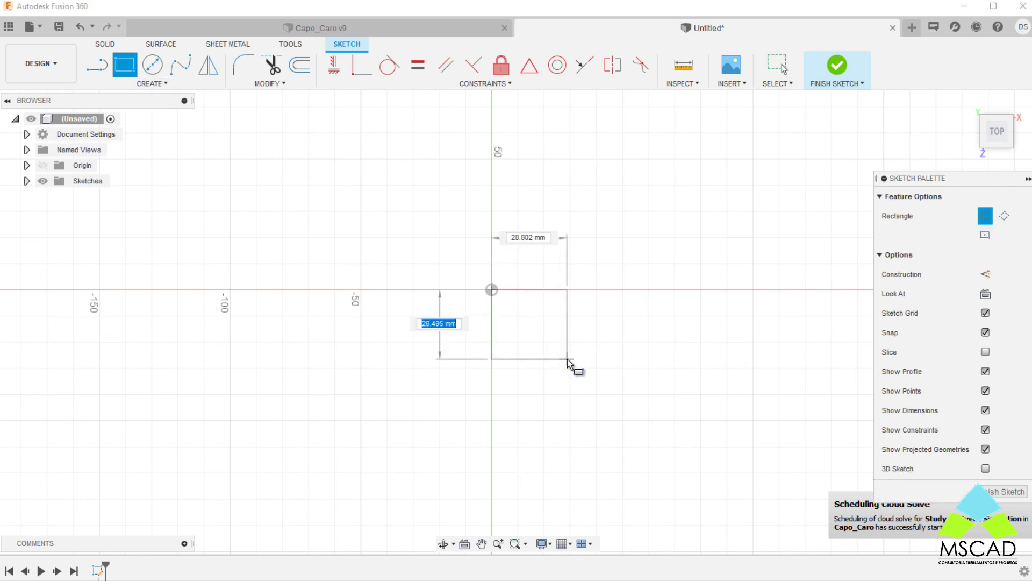
text(500)
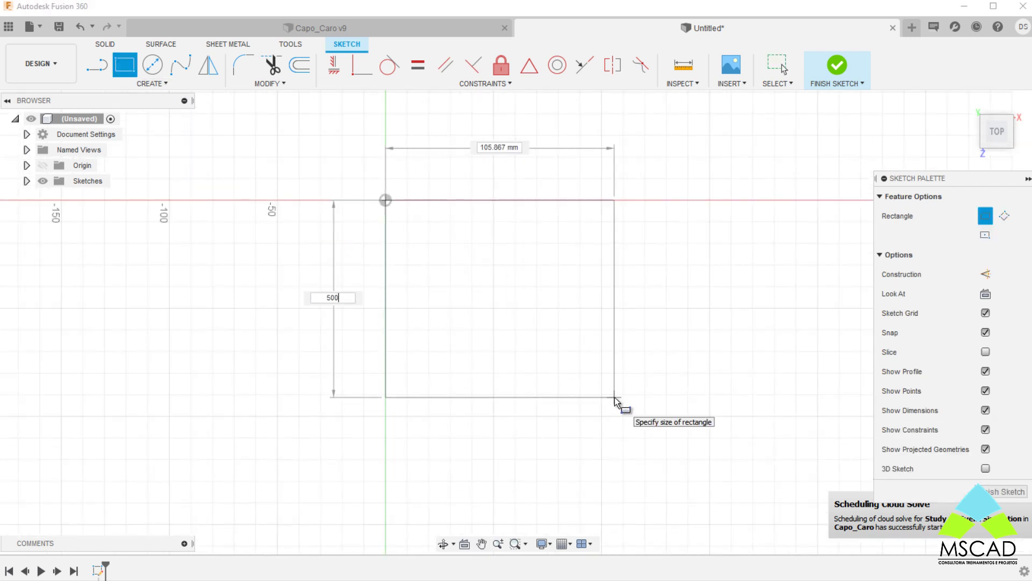
key(Tab)
text(500)
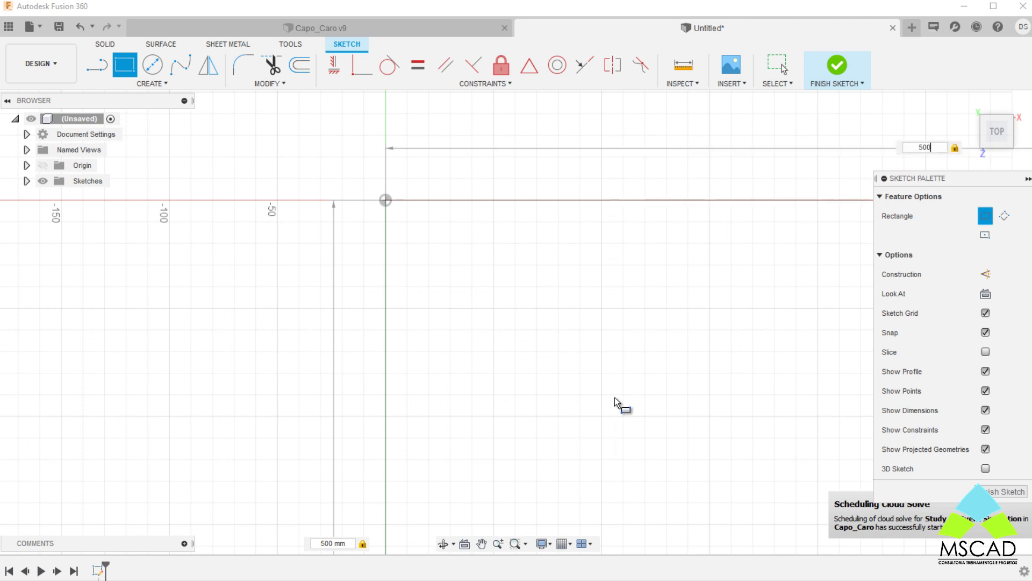
key(Return)
scroll(615, 398, down, 3)
middle_drag(663, 373, 373, 267)
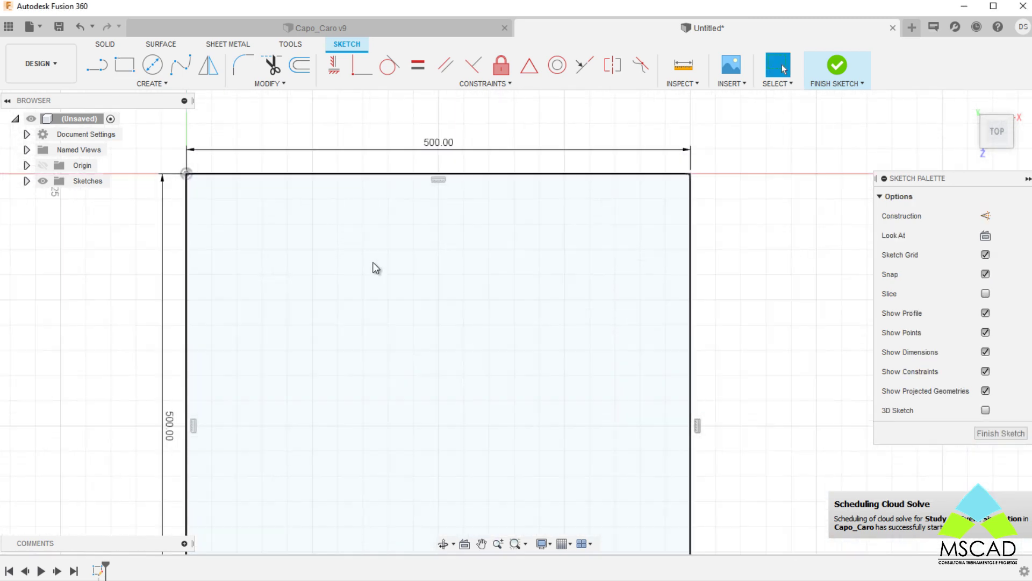
click(830, 76)
Extrude the square profile upward into a thin plate as a new body
scroll(680, 390, down, 2)
shift+middle_drag(680, 391, 705, 325)
key(e)
drag(504, 384, 505, 369)
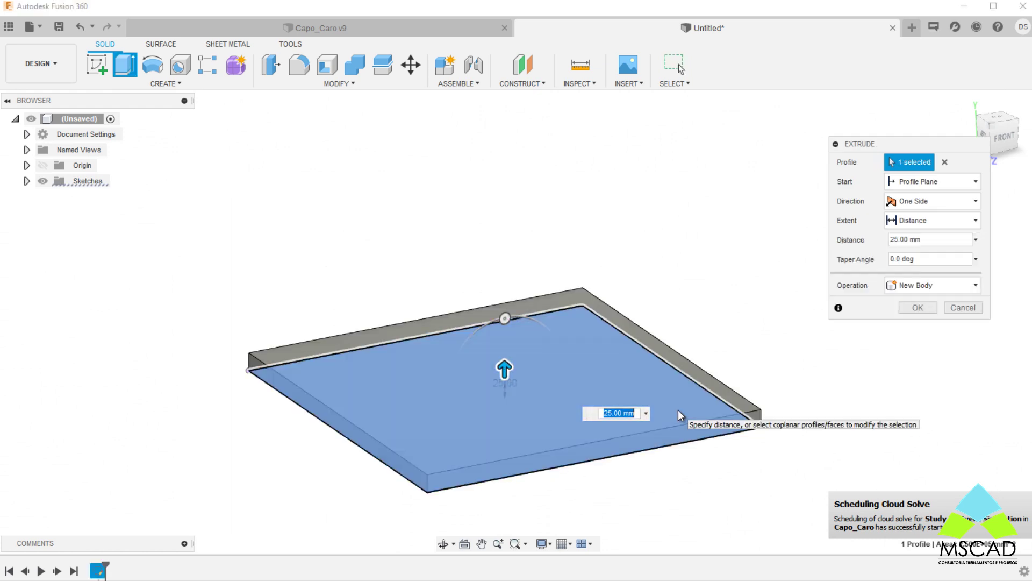
text(1)
key(Return)
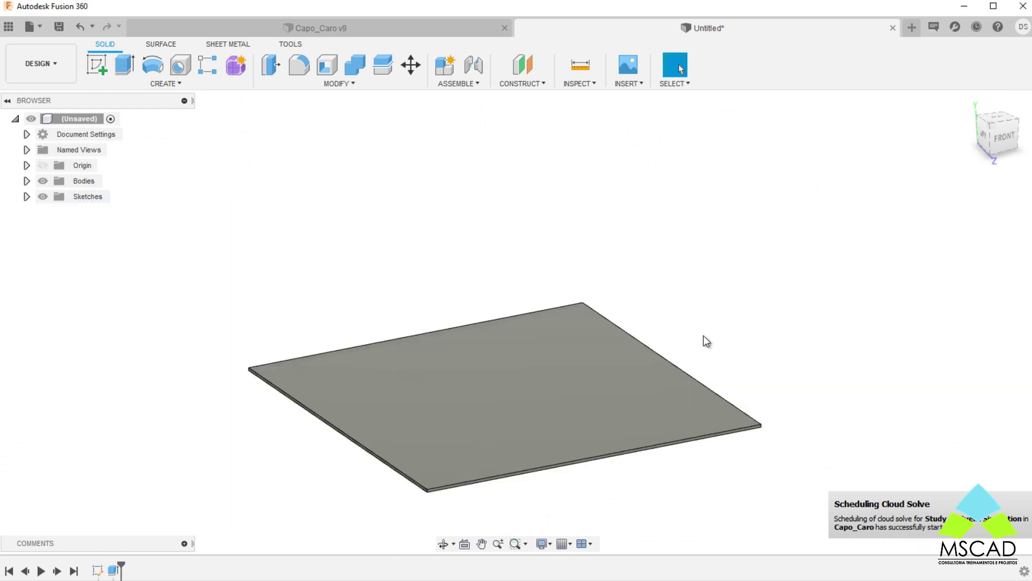
Create a construction plane offset 4 mm above the plate's upper face
middle_drag(690, 296, 703, 291)
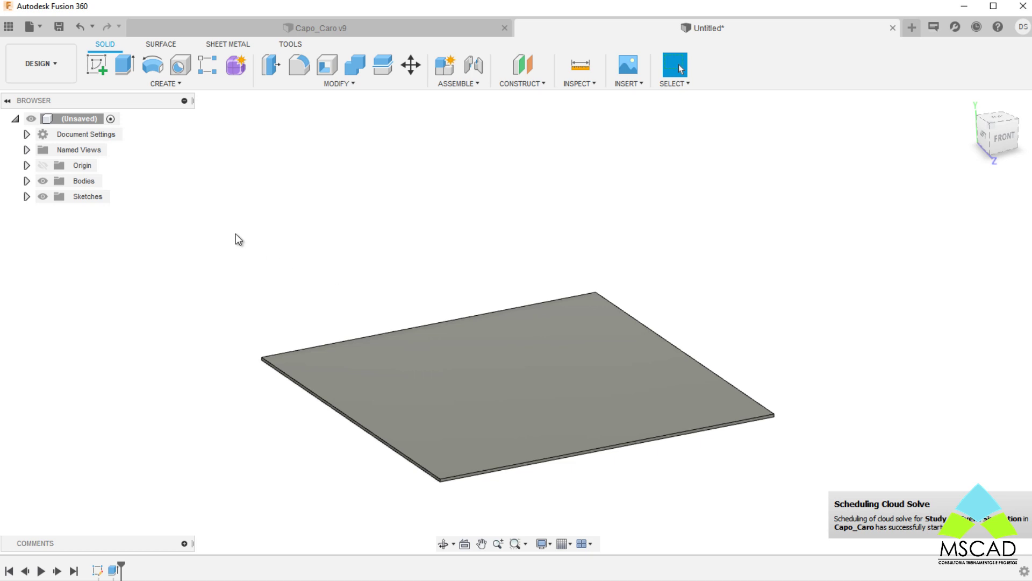
shift+middle_drag(572, 466, 660, 411)
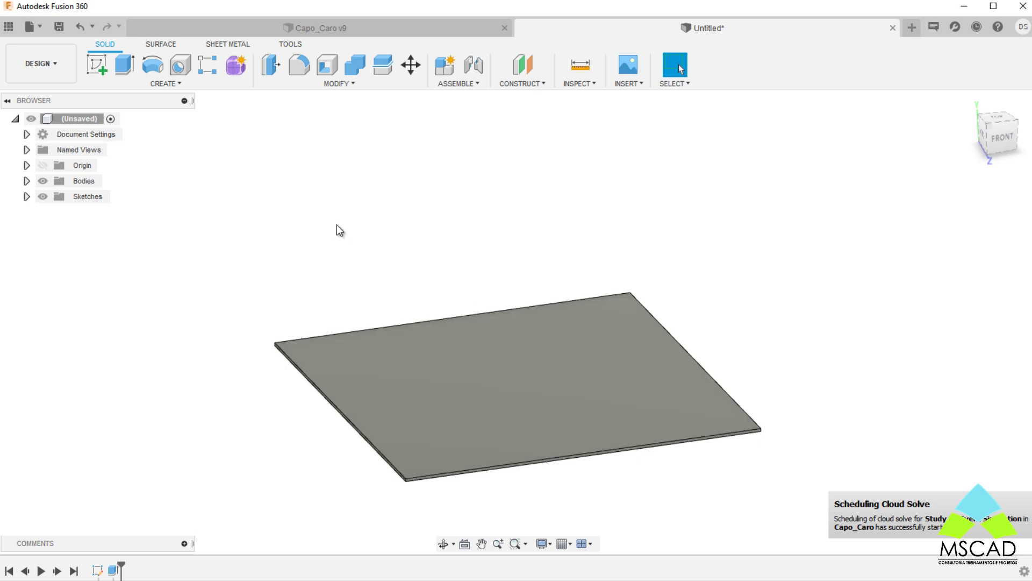
click(518, 69)
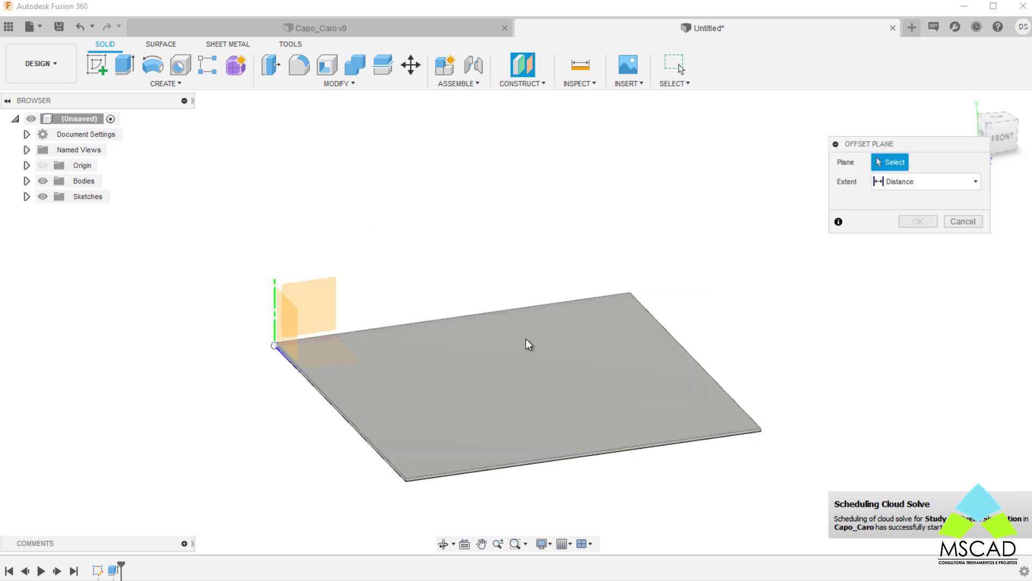
click(527, 339)
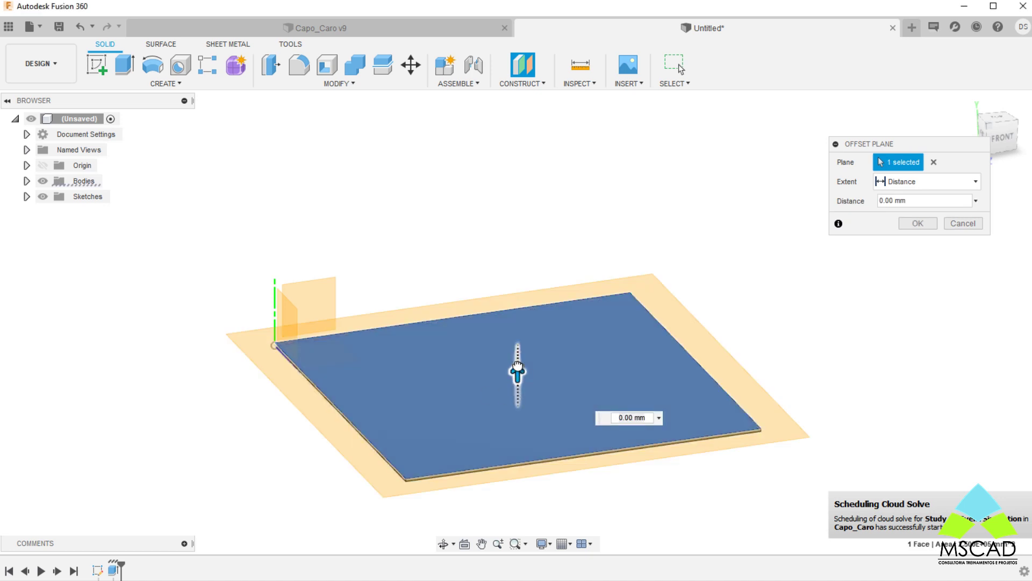
text(25)
key(Return)
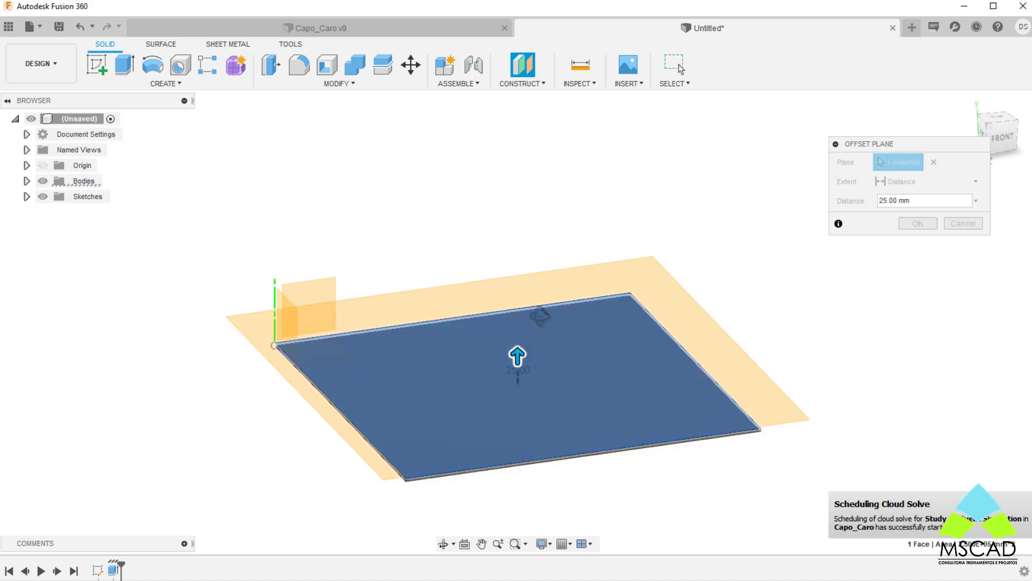
shift+middle_drag(540, 316, 601, 375)
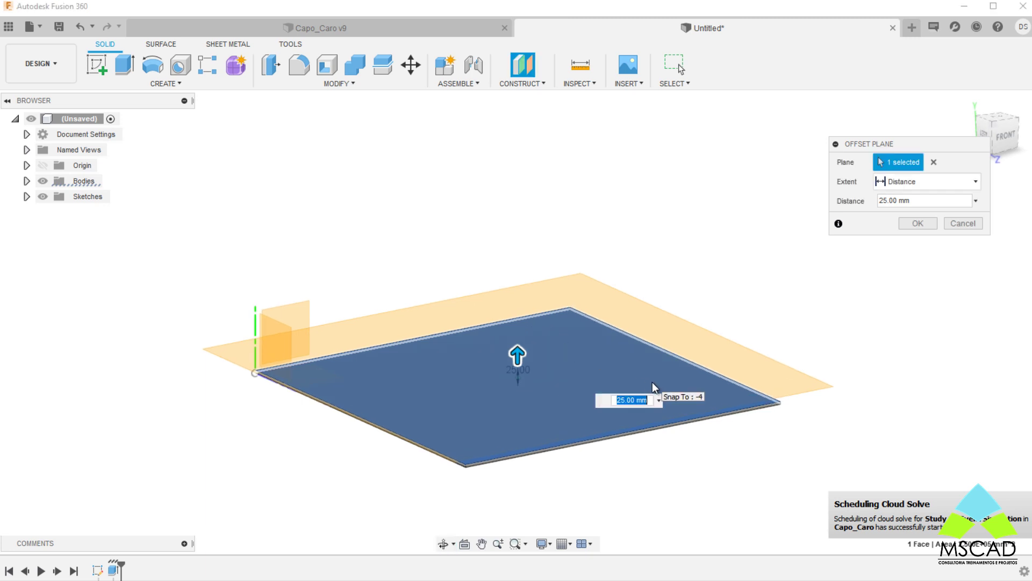
text(4)
key(Return)
shift+middle_drag(653, 382, 851, 260)
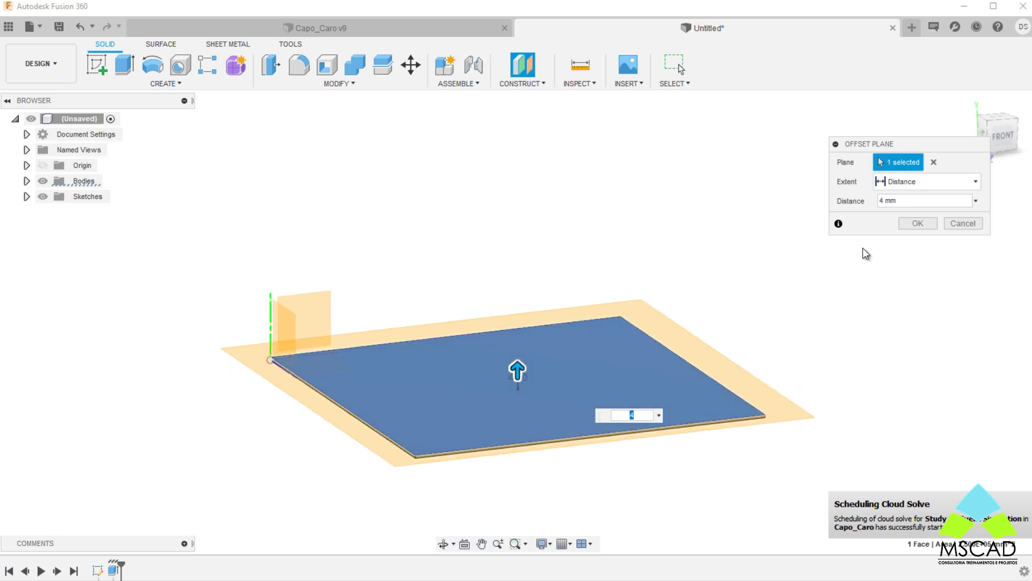
click(917, 223)
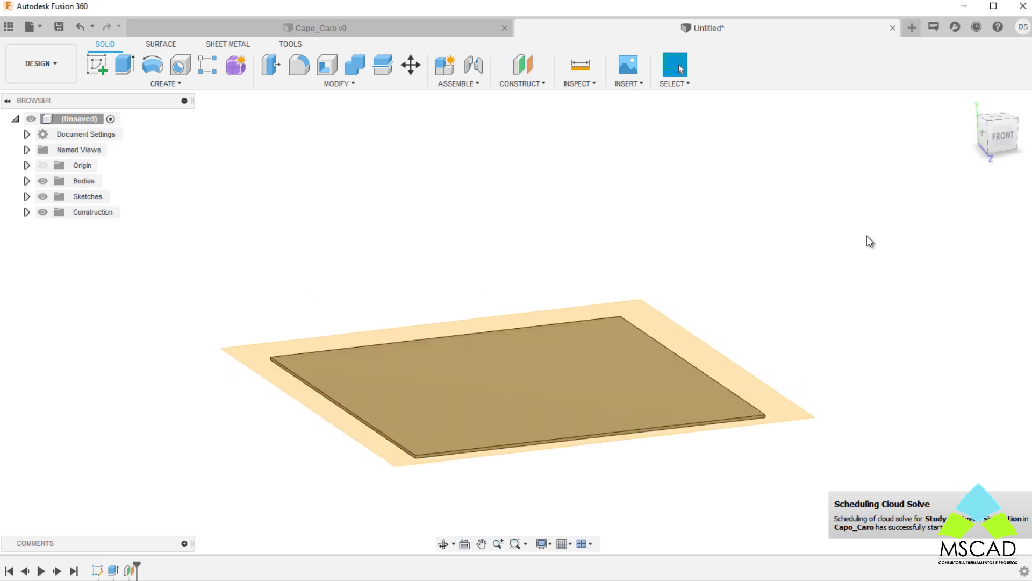
Sketch a closed stepped profile with straight lines on the offset plane, its long edge running through the origin, and finish the sketch
click(94, 63)
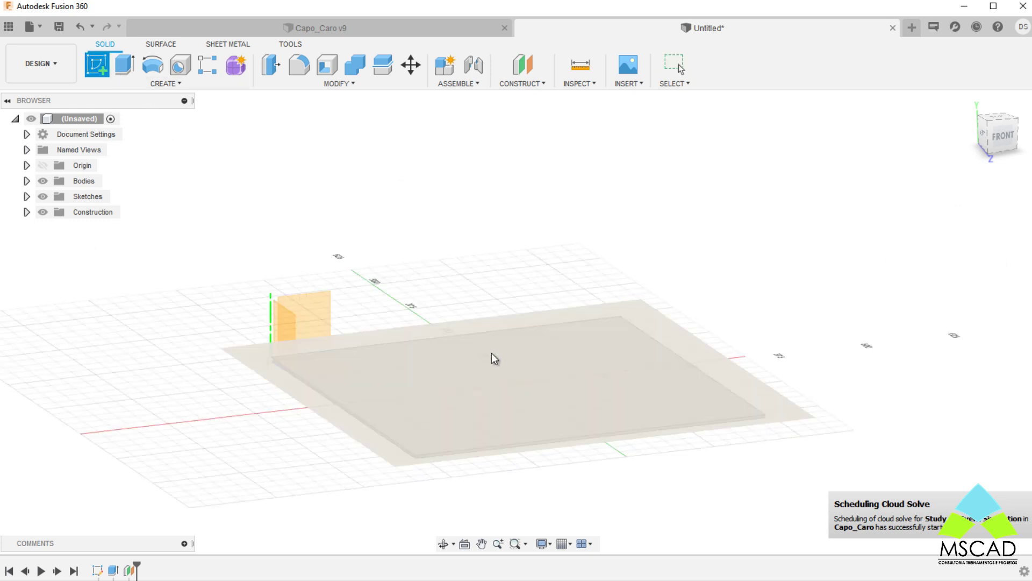
click(492, 353)
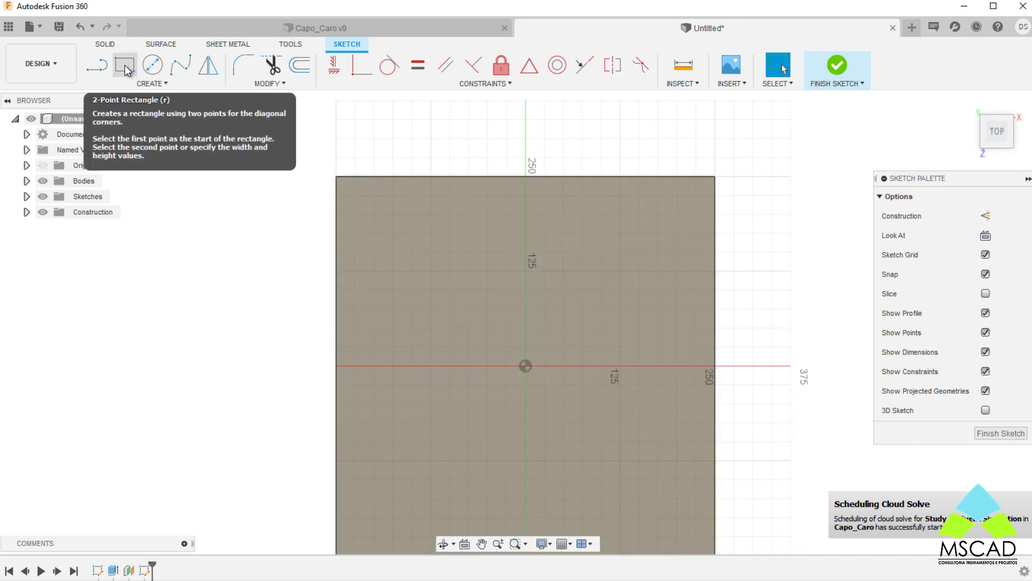
click(98, 66)
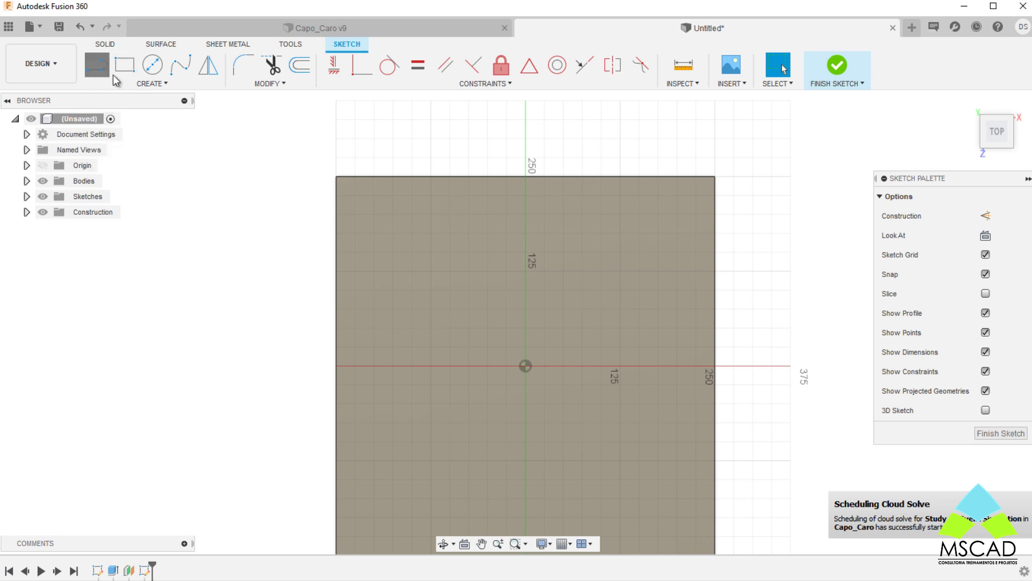
click(488, 366)
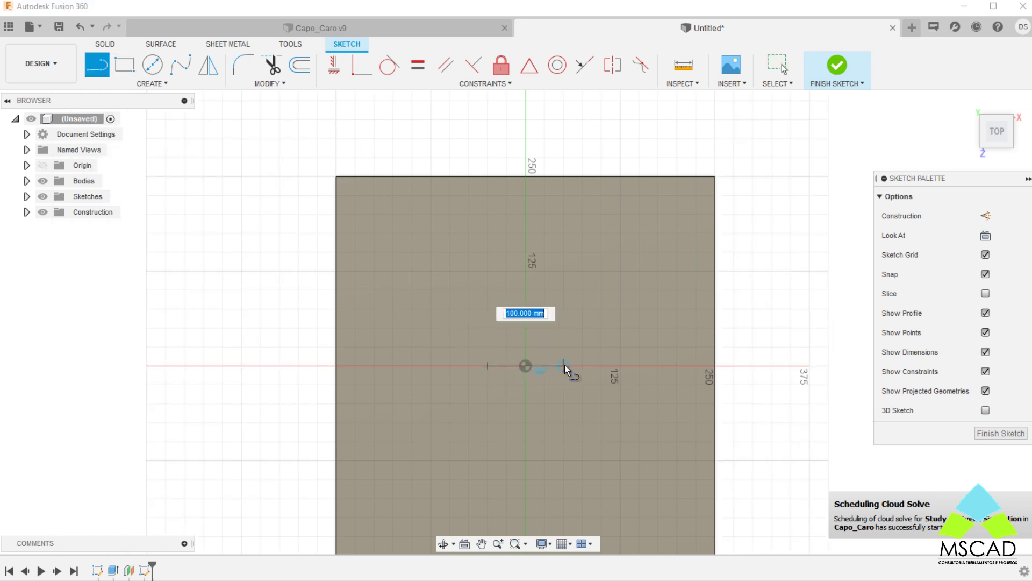
click(576, 328)
click(506, 327)
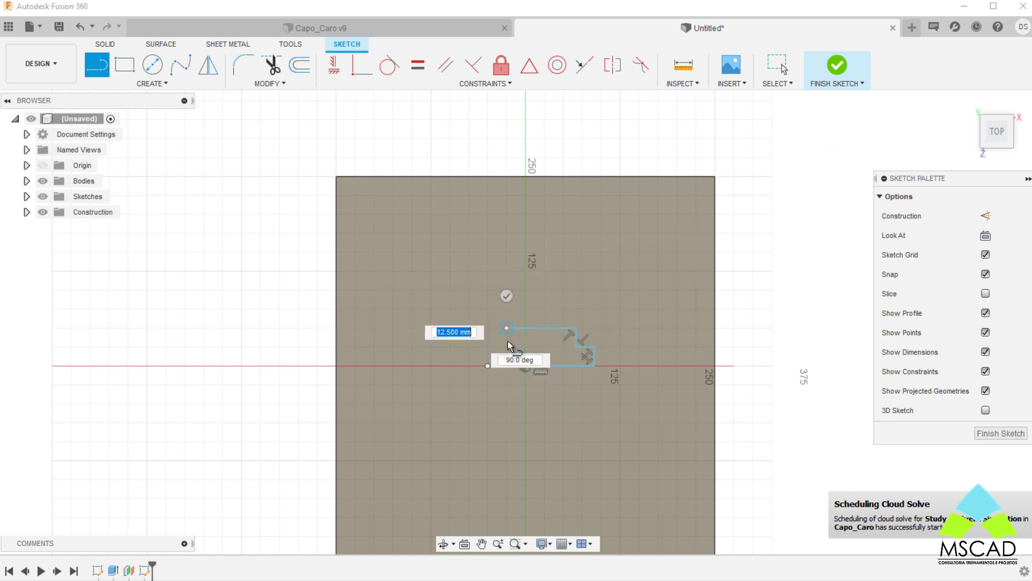
click(506, 347)
click(488, 347)
click(488, 366)
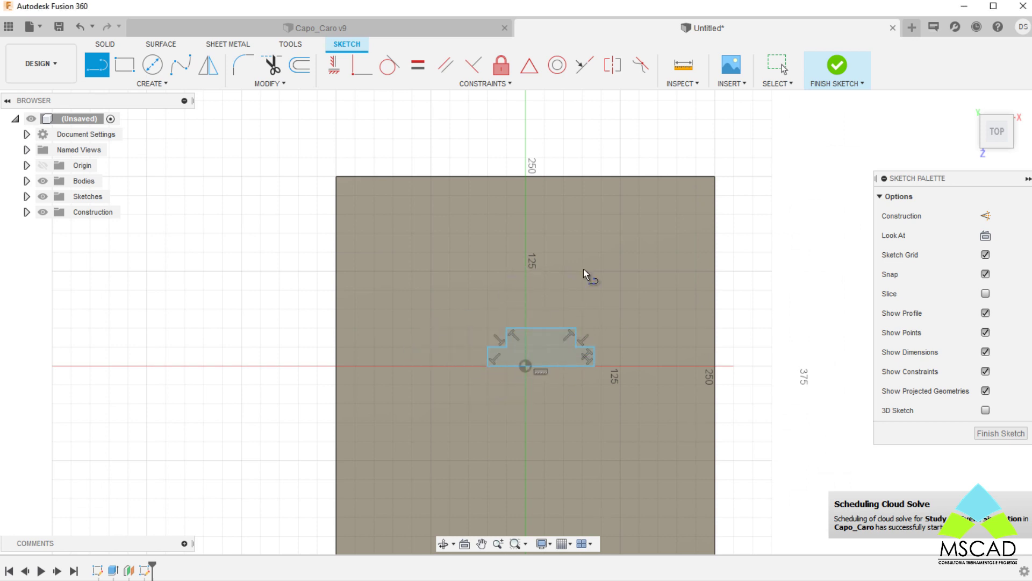
click(837, 67)
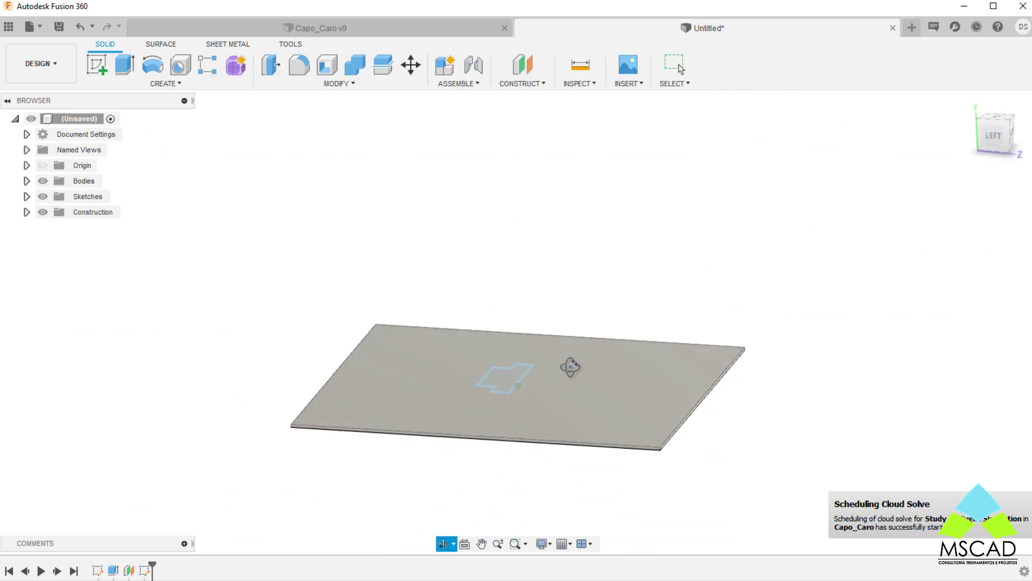
Extrude the stepped profile 60 mm upward from its offset plane as a new body
key(e)
scroll(507, 384, up, 2)
click(505, 372)
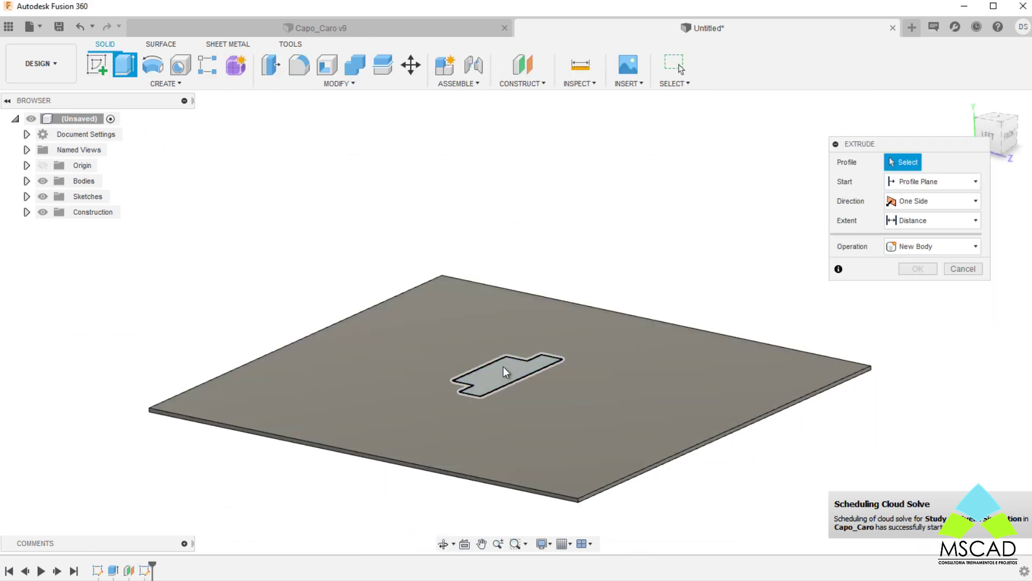
click(503, 371)
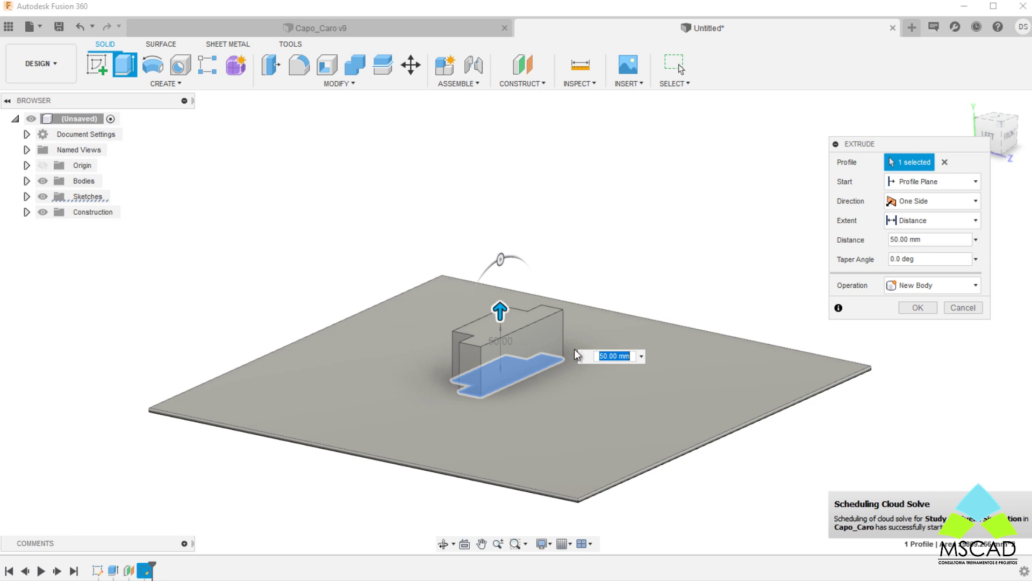
drag(500, 311, 500, 301)
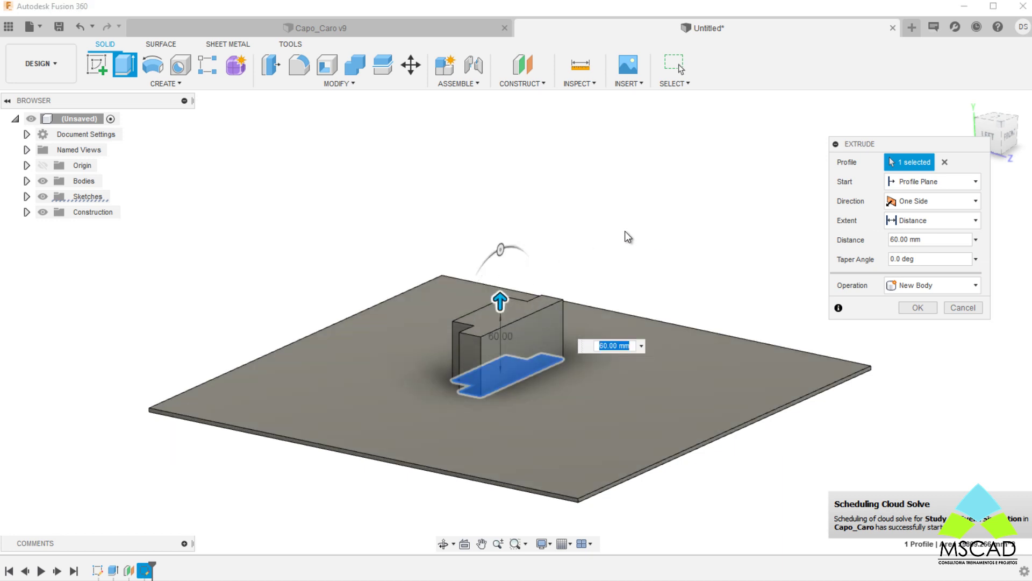
shift+middle_drag(671, 255, 641, 268)
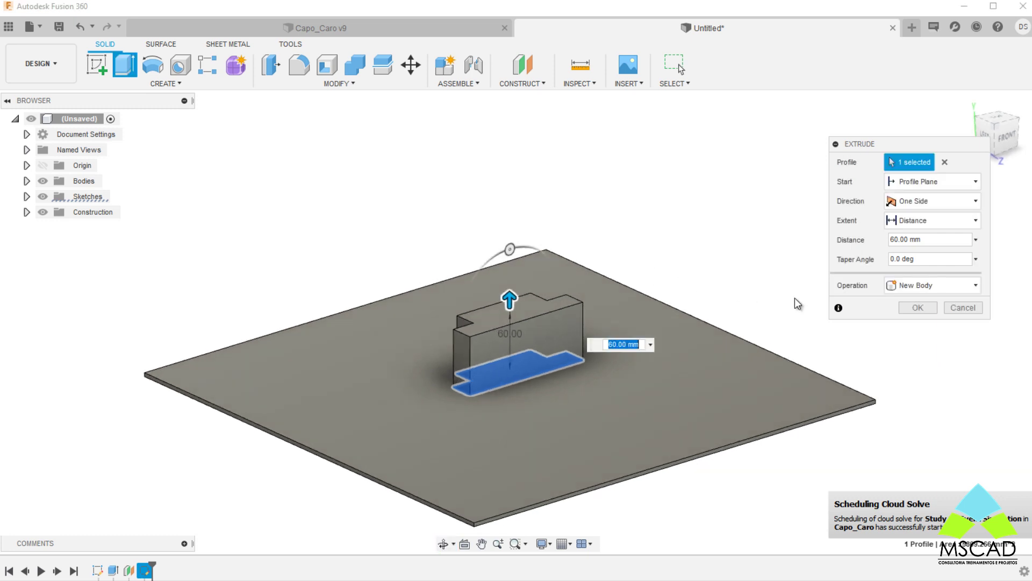
click(910, 286)
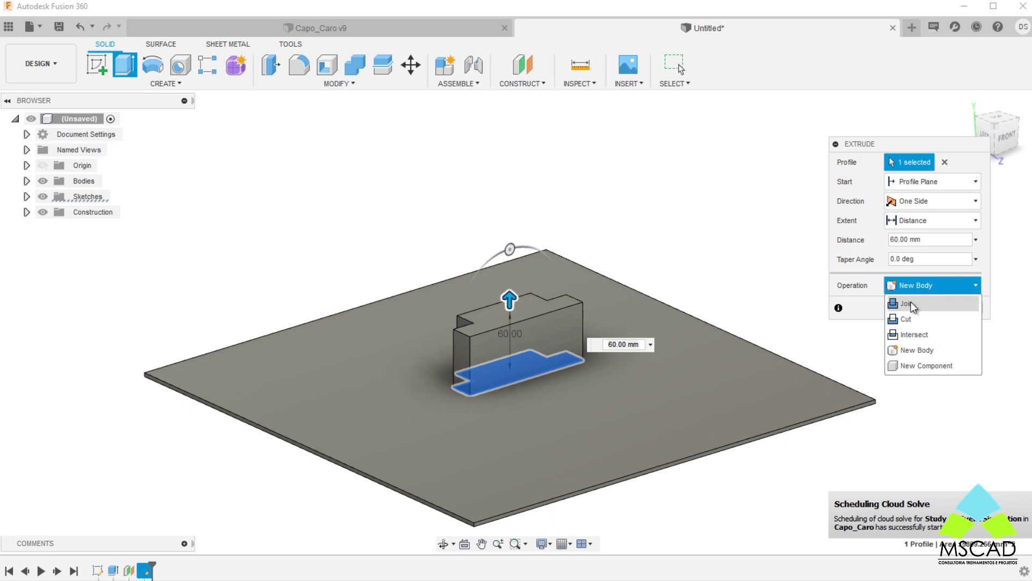
click(914, 286)
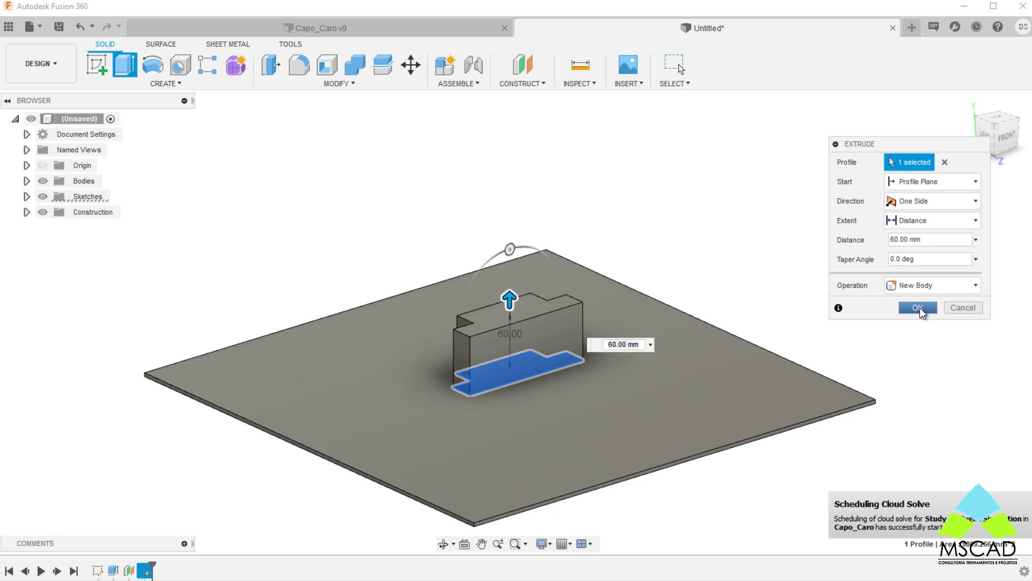
click(919, 308)
middle_drag(910, 315, 883, 302)
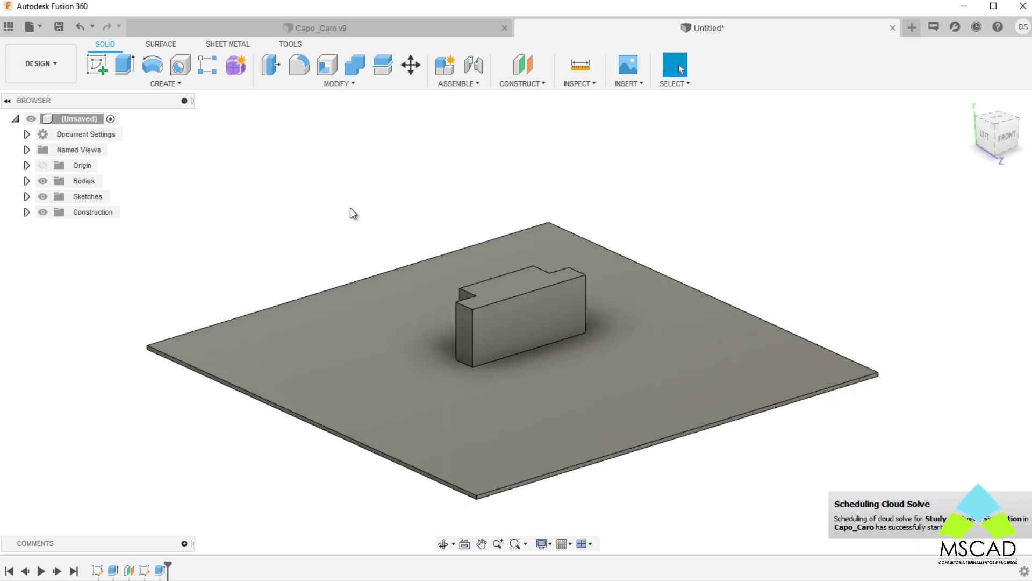
Switch to the Simulation workspace and create an Event Simulation study of the plate and stepped body
click(26, 180)
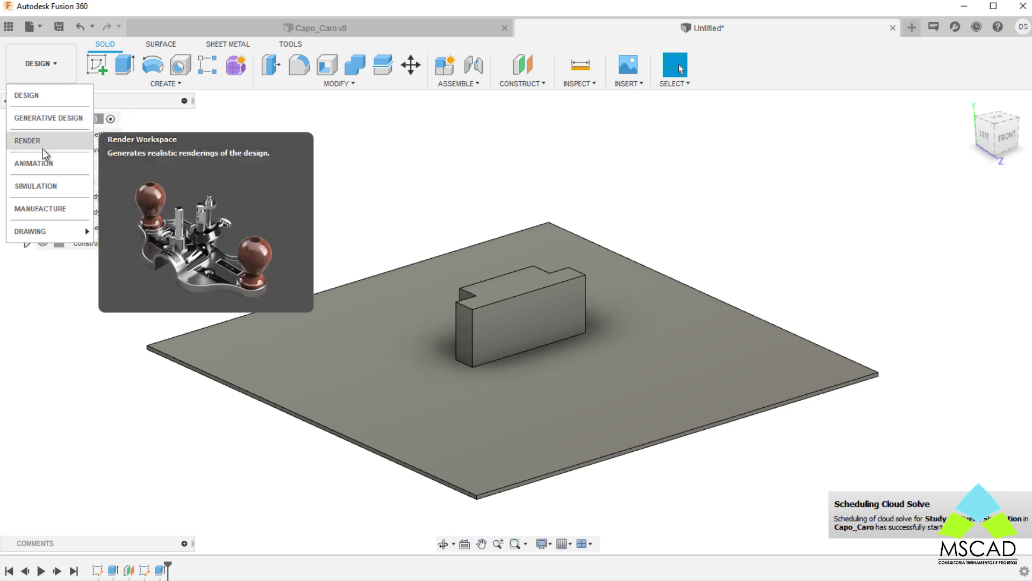
click(48, 189)
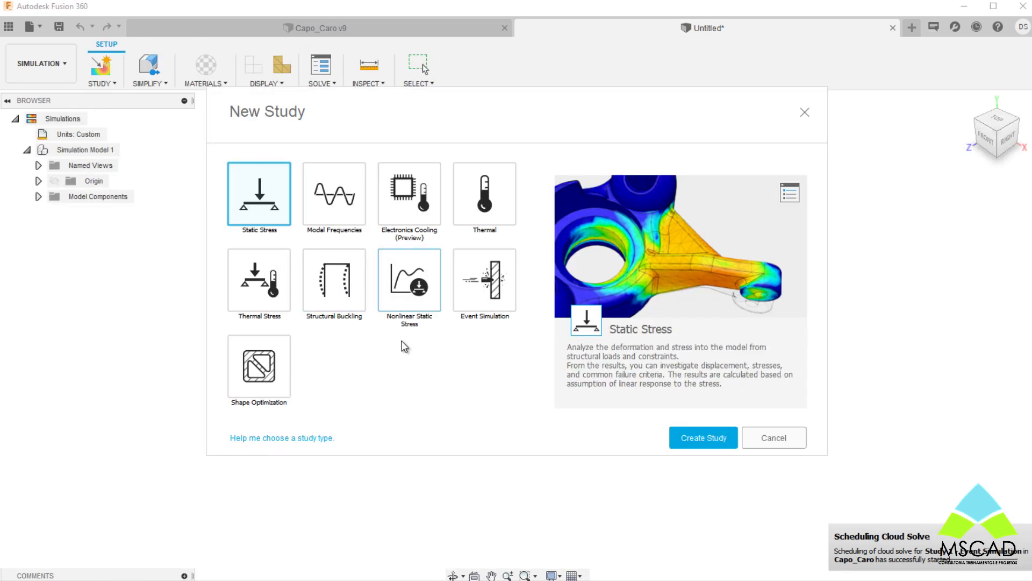
drag(548, 121, 548, 154)
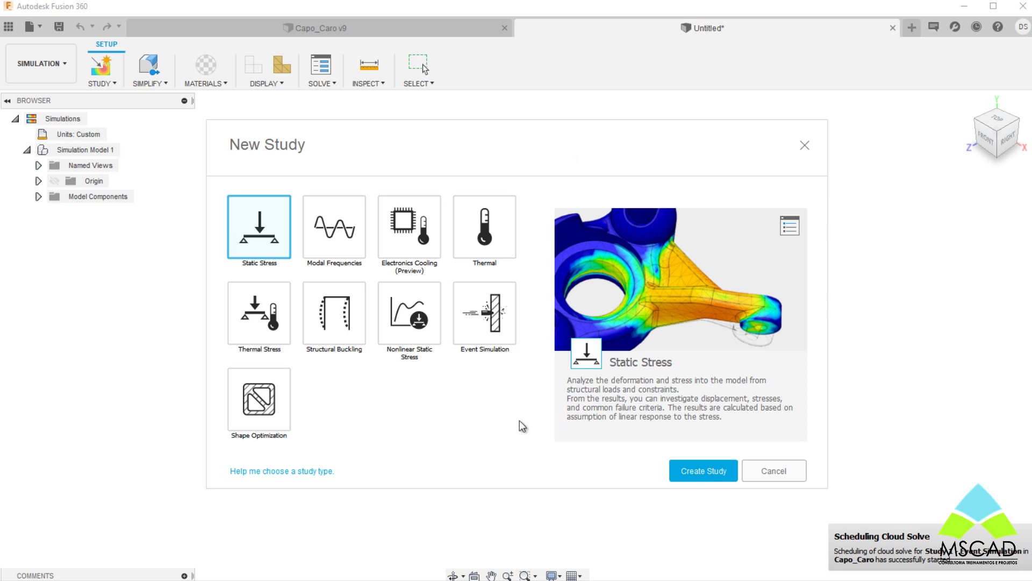
click(502, 340)
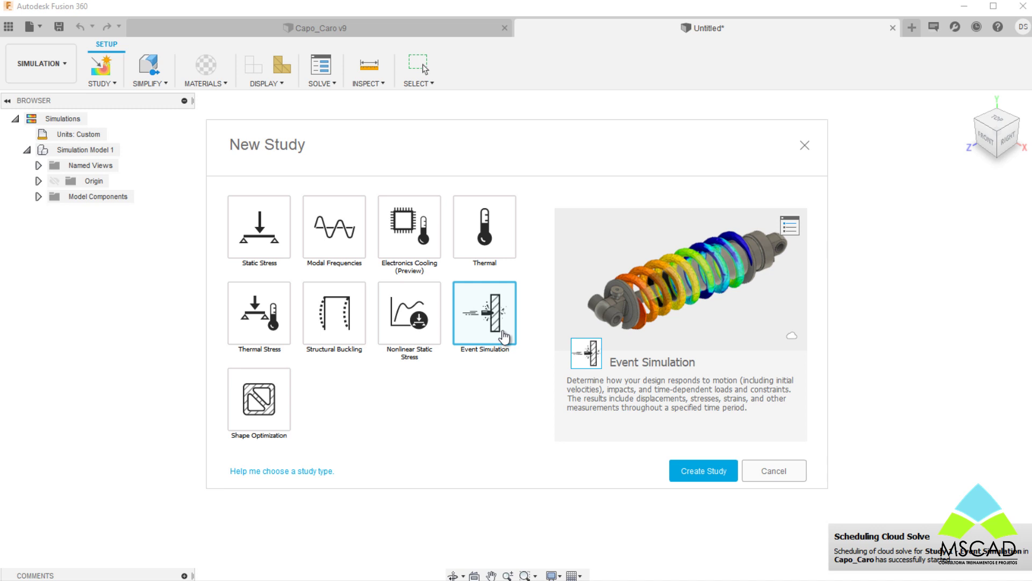
click(270, 257)
click(342, 234)
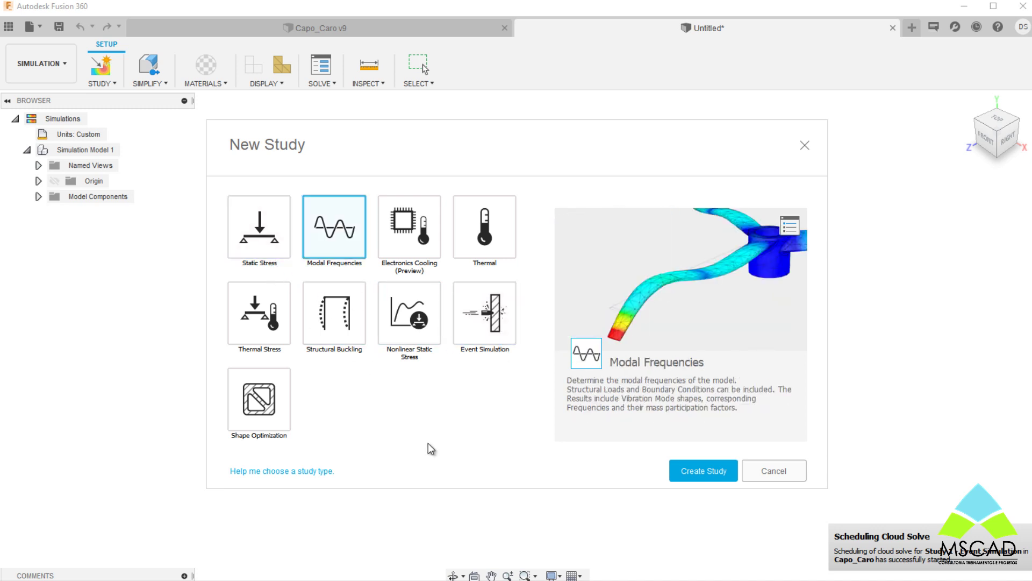
click(418, 259)
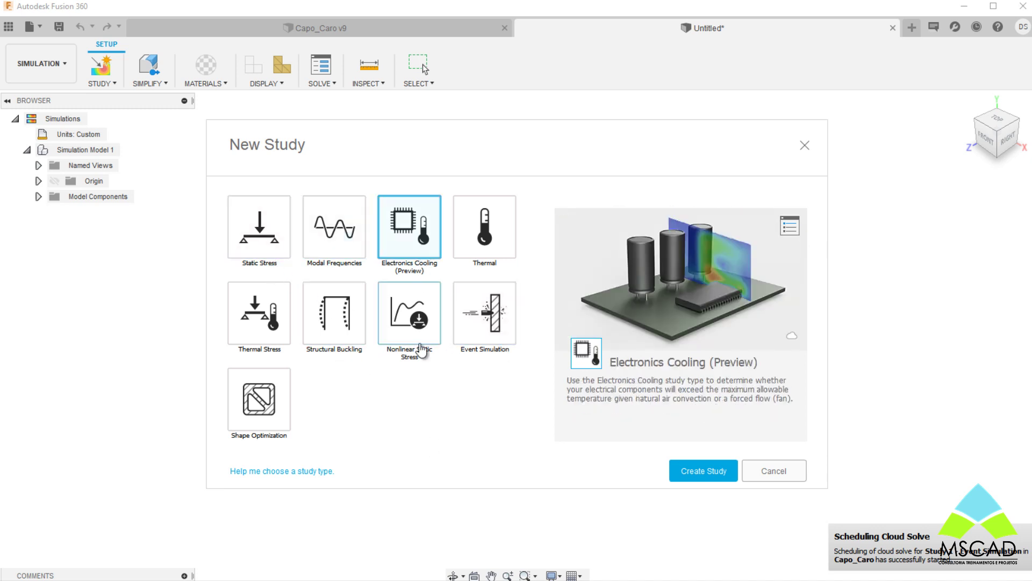
click(491, 329)
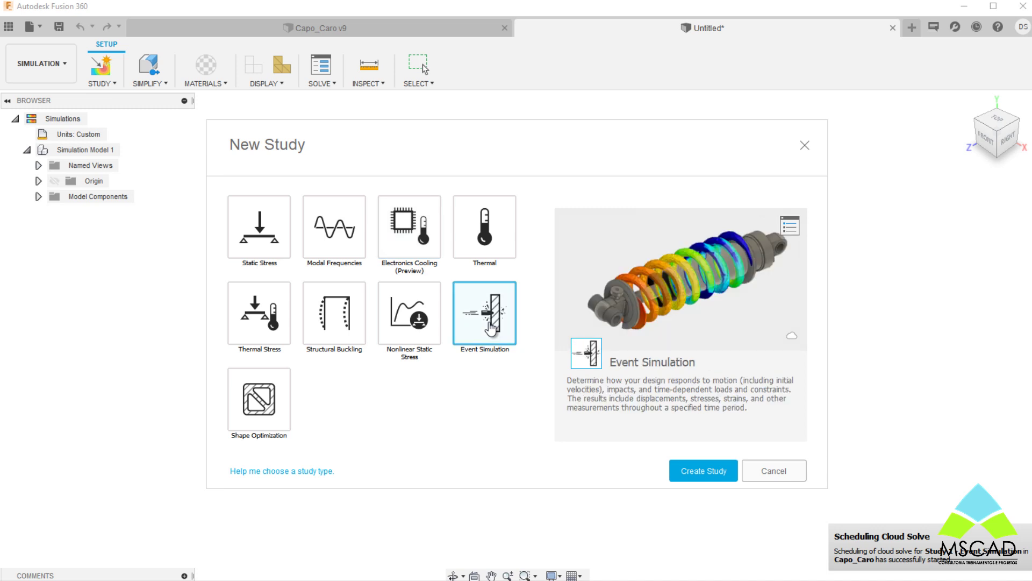
click(698, 471)
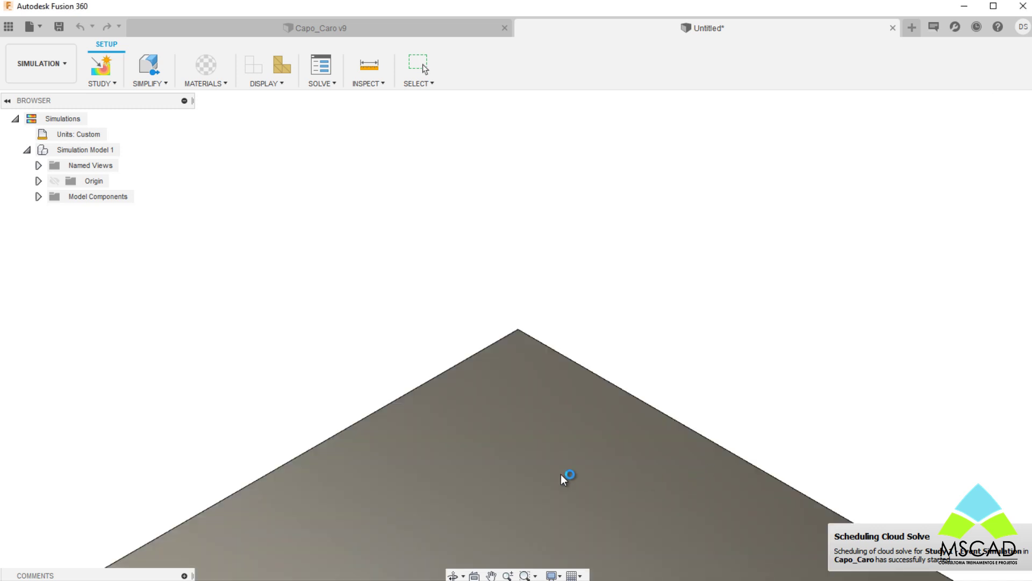
shift+middle_drag(482, 436, 599, 406)
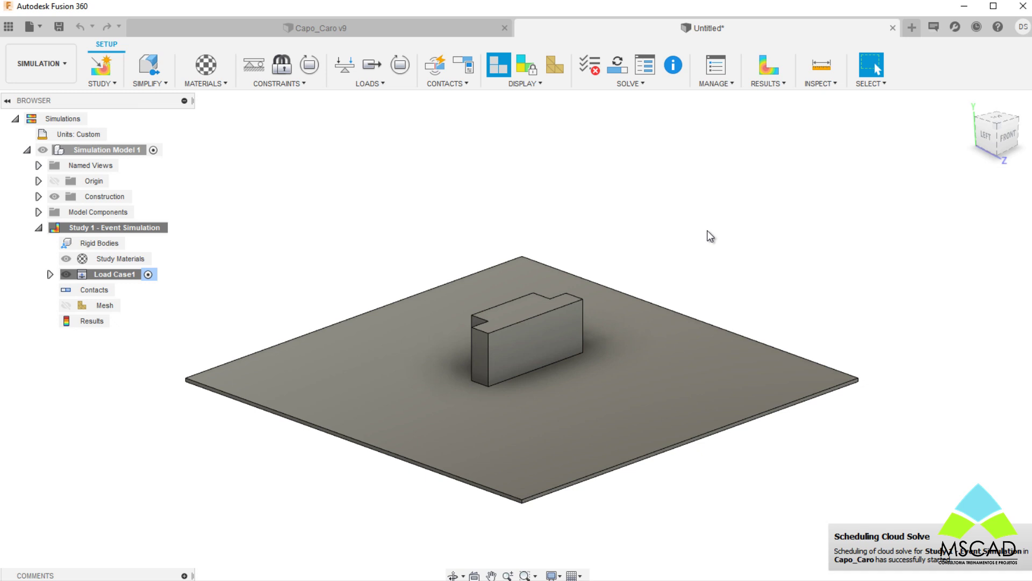
shift+middle_drag(654, 251, 617, 220)
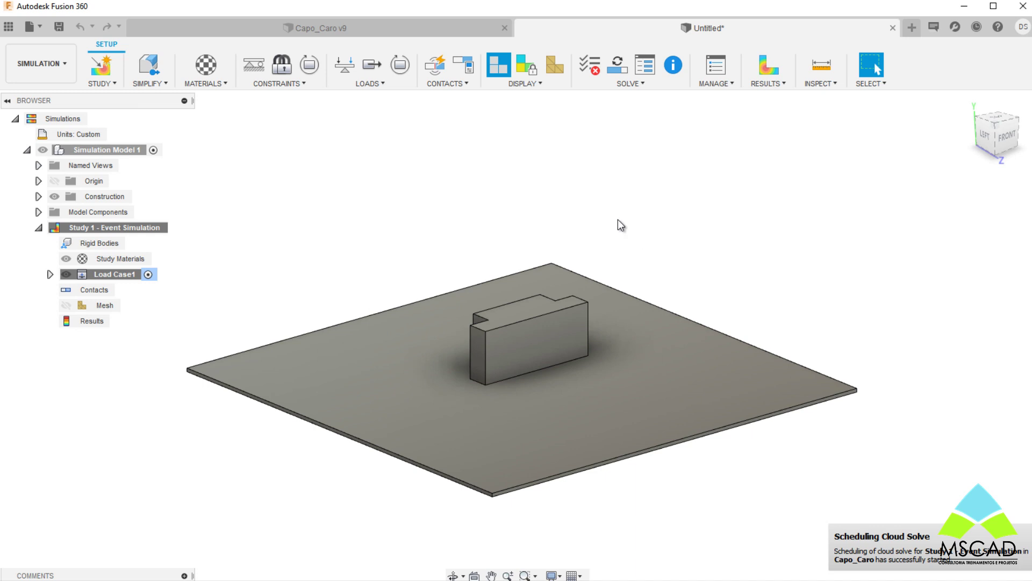
Generate global contacts with separation contact, friction coefficient 0.00, and proximity bonded contact at a 0.10 mm distance
click(436, 75)
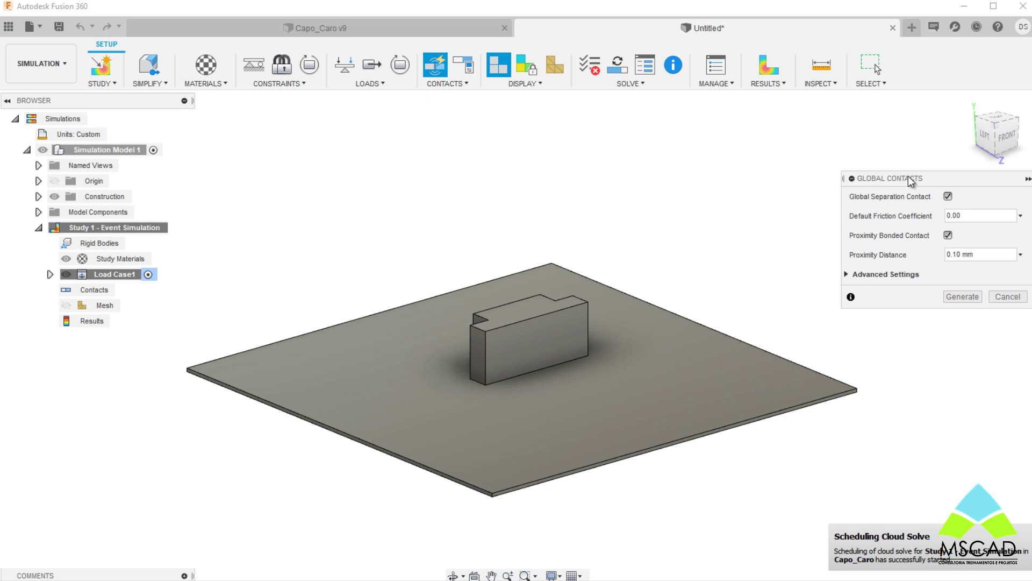
drag(910, 182, 457, 118)
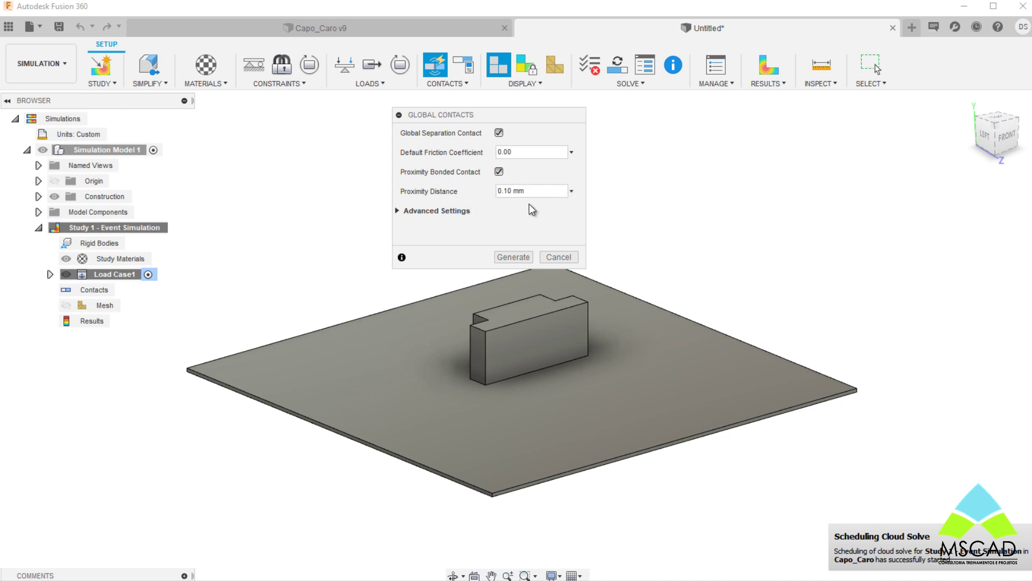
click(499, 172)
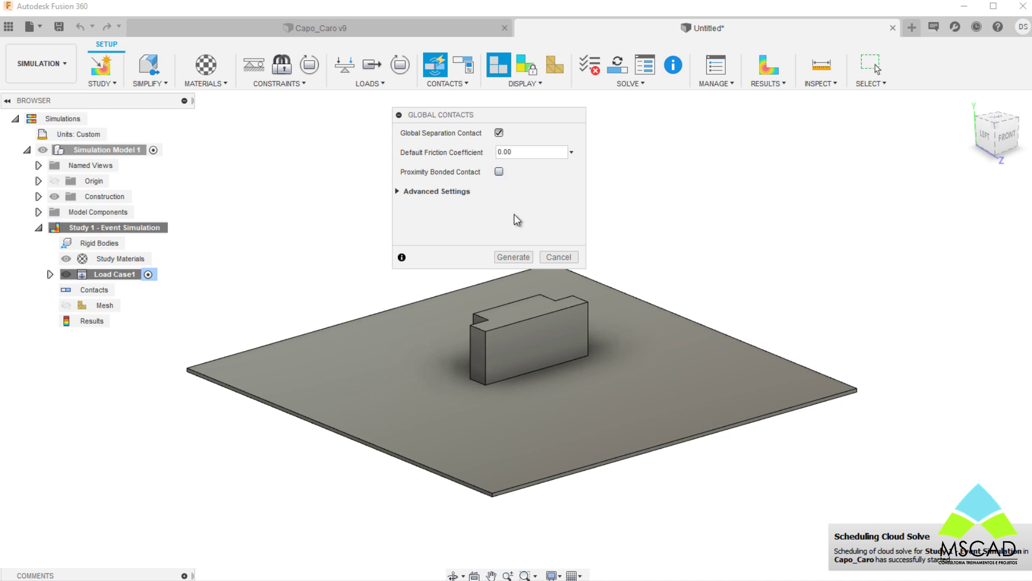
click(499, 171)
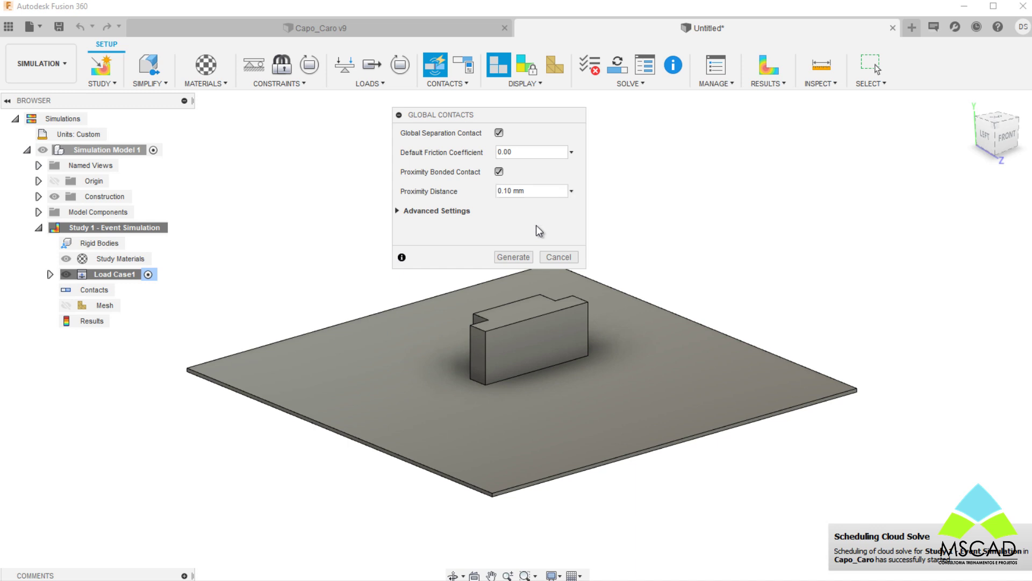
click(528, 257)
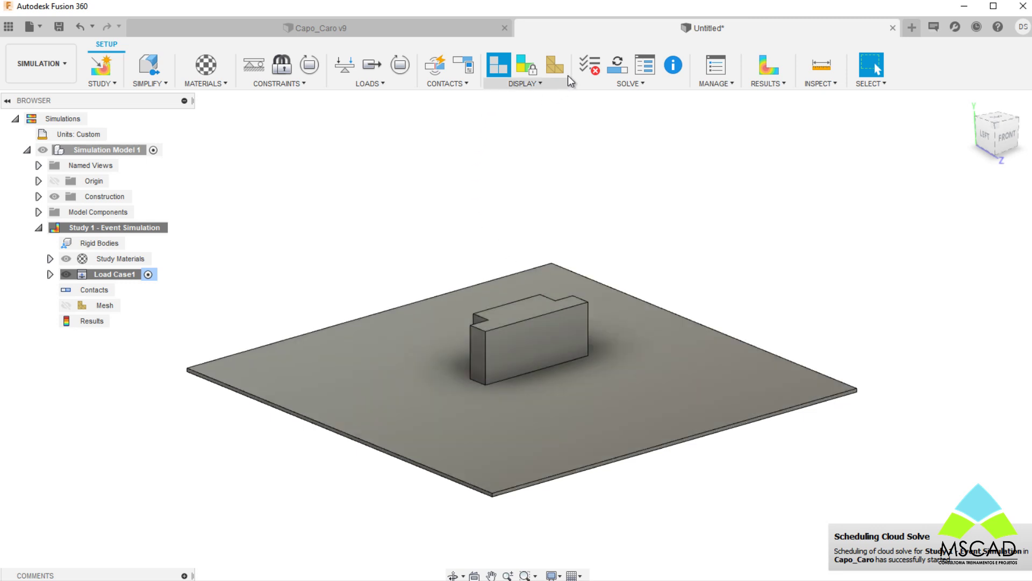
Examine the degrees of freedom of the model and the self-contacts of both bodies in the contacts manager
click(527, 67)
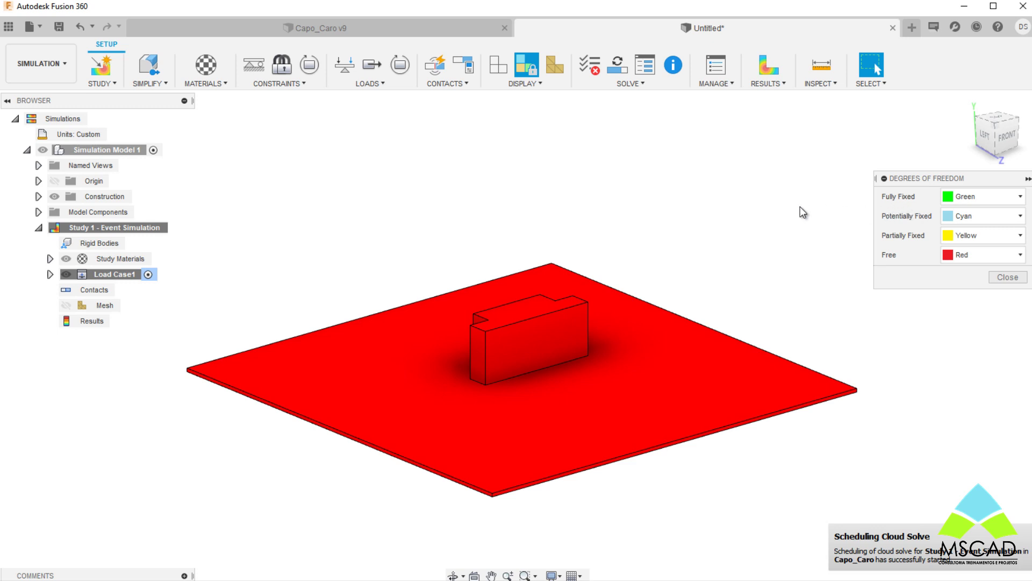
click(1009, 278)
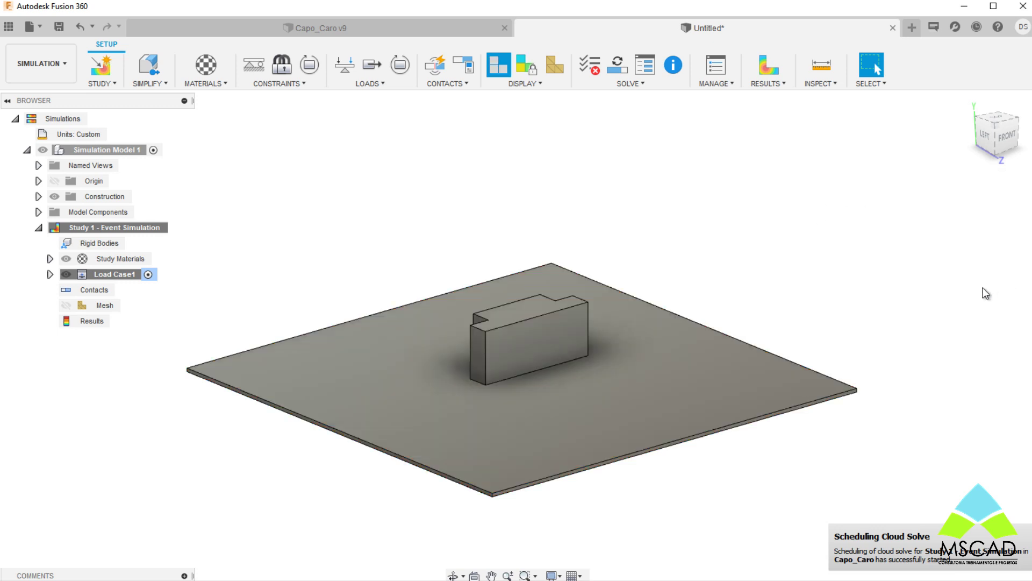
click(457, 65)
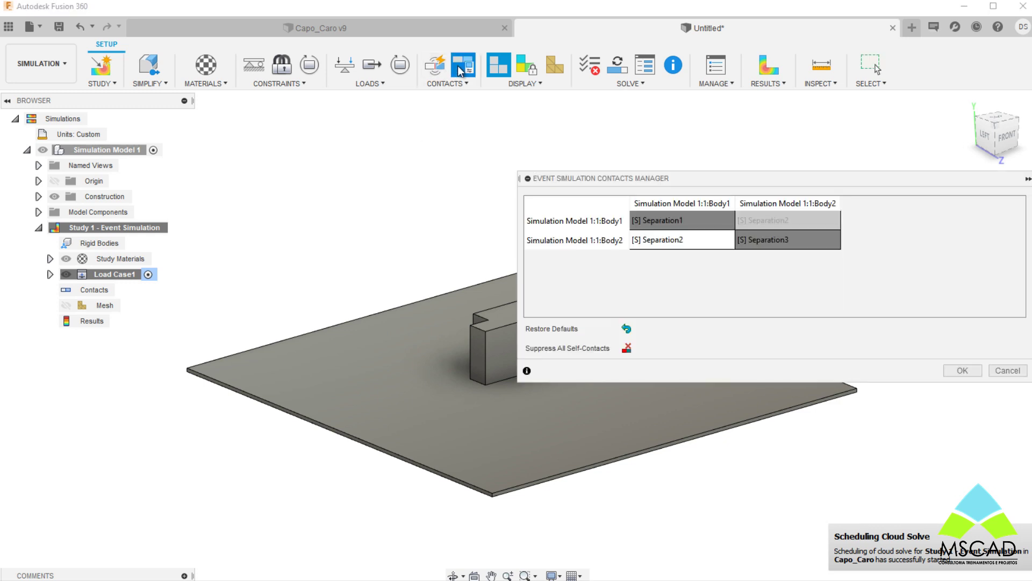
click(657, 219)
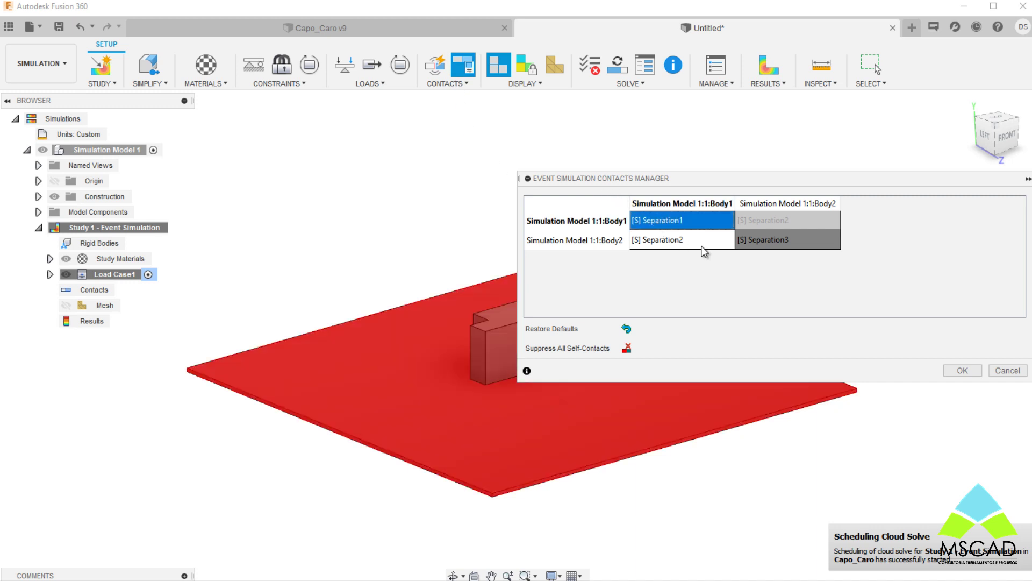
click(780, 246)
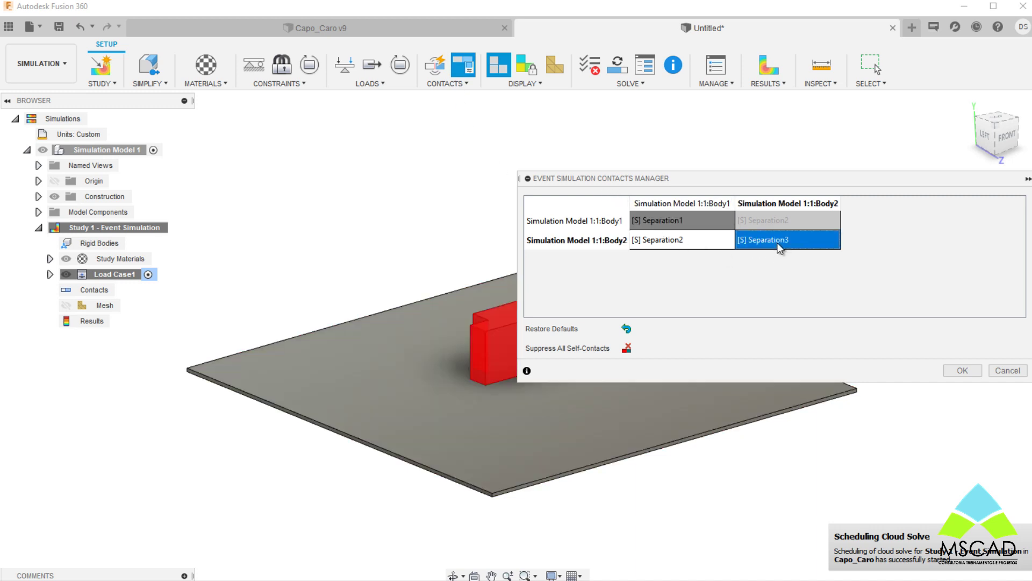
Check the contact types offered for the plate's self-contact, then leave the contacts manager without saving changes
click(711, 230)
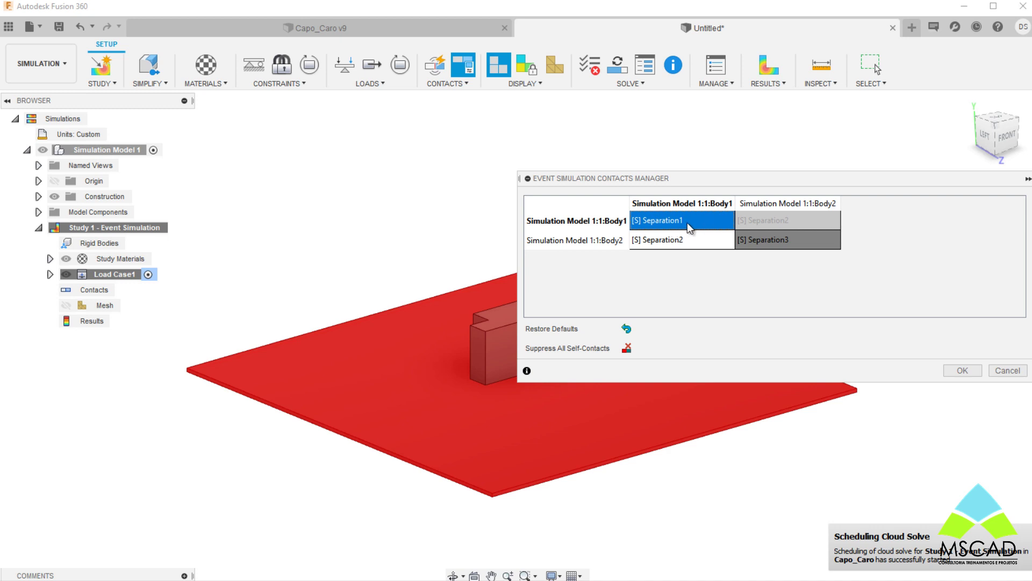
right_click(687, 223)
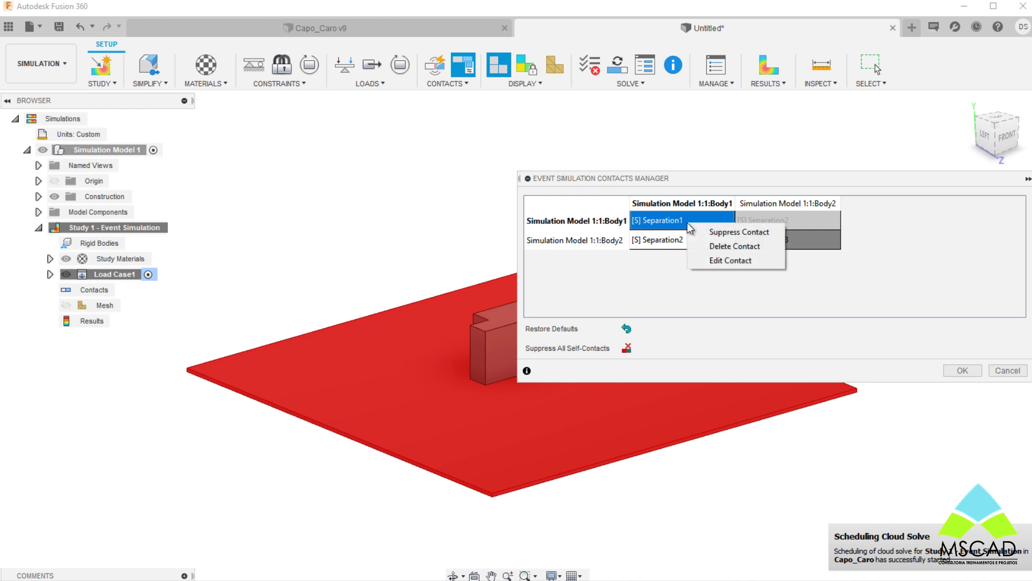
click(723, 259)
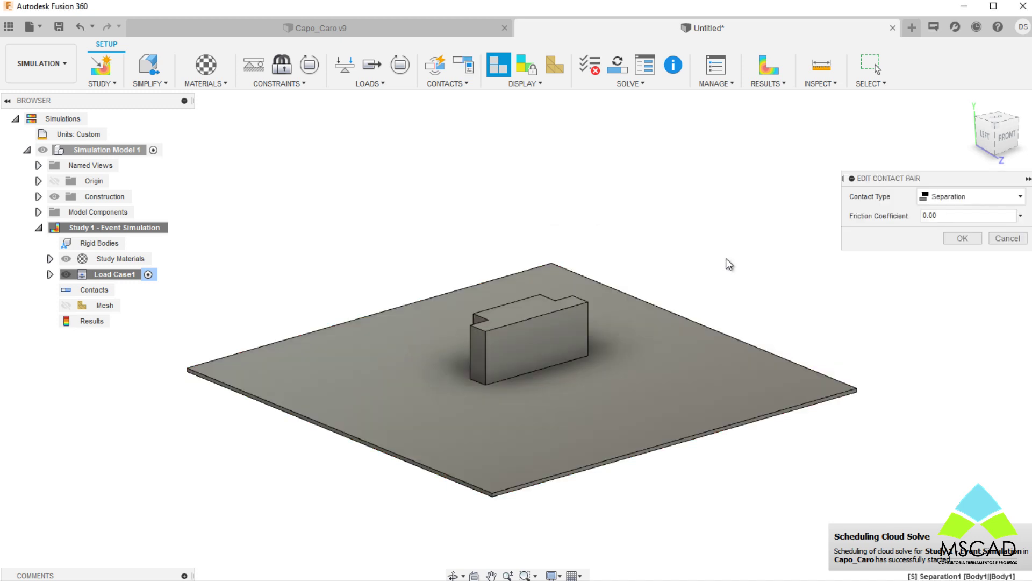
click(945, 194)
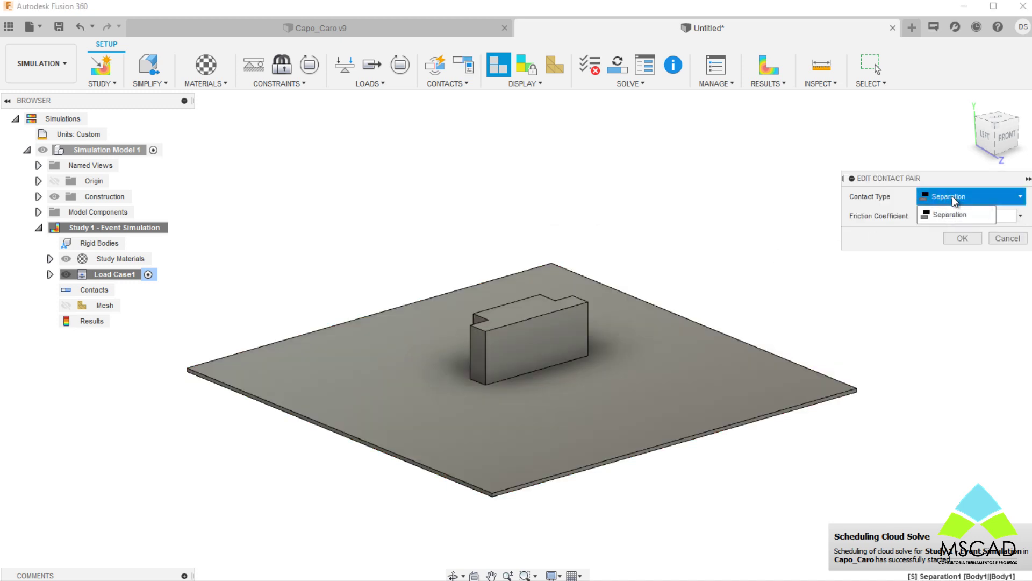
click(928, 270)
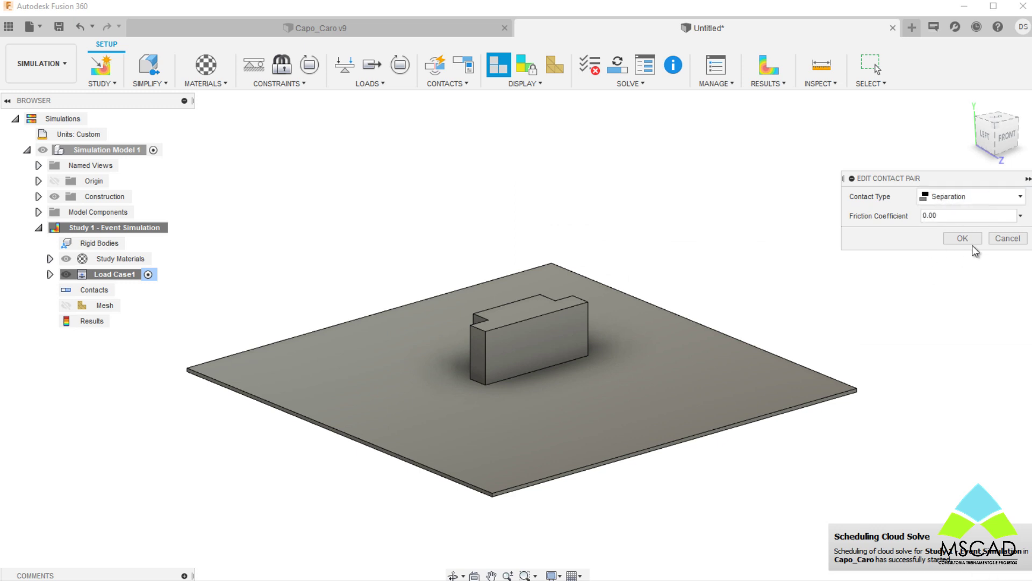
click(995, 237)
click(706, 221)
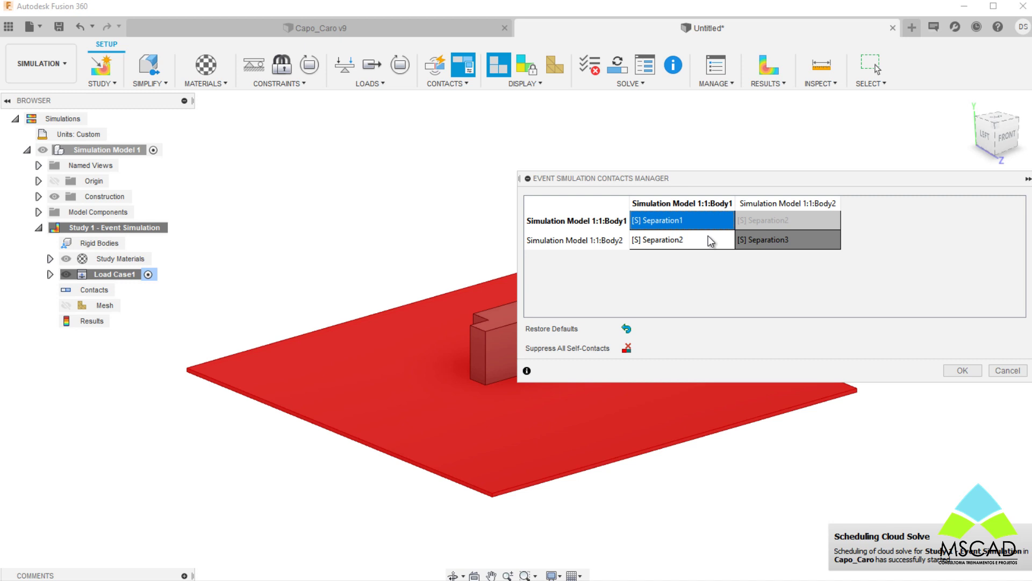
click(1007, 373)
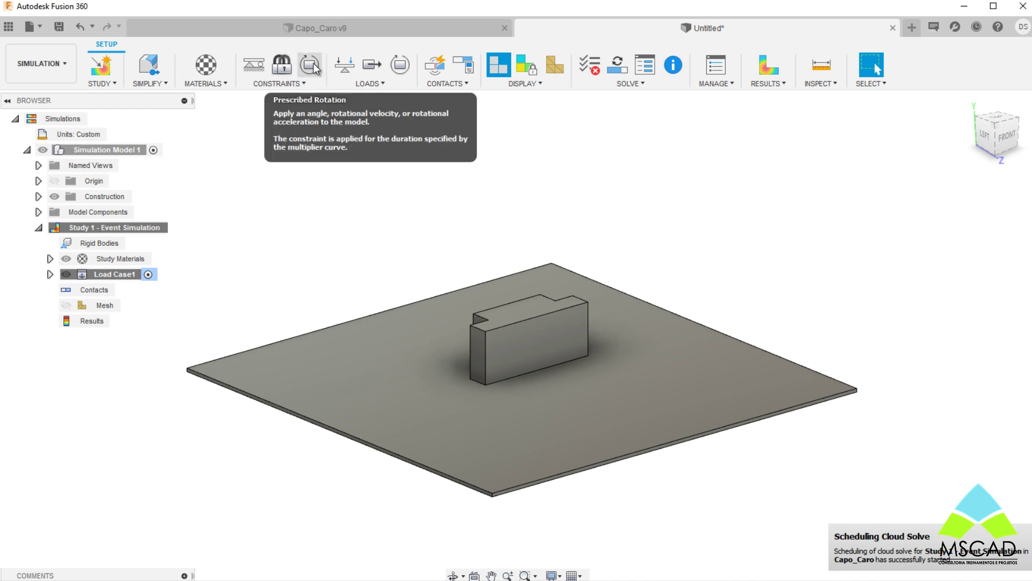
Try to apply a Fixed structural constraint to two opposite lower edges of the plate in Ux, Uy and Uz
click(259, 67)
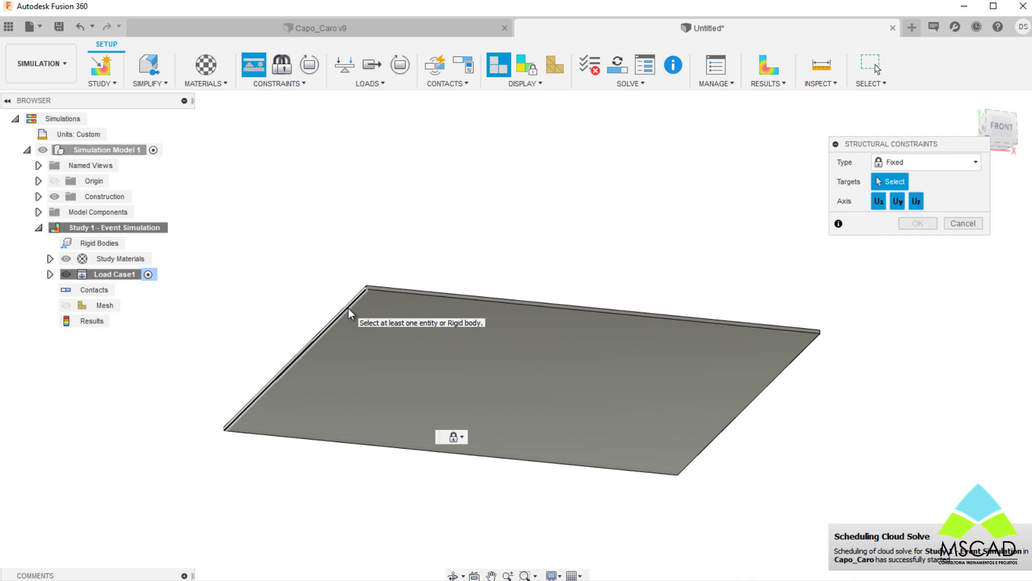
click(348, 308)
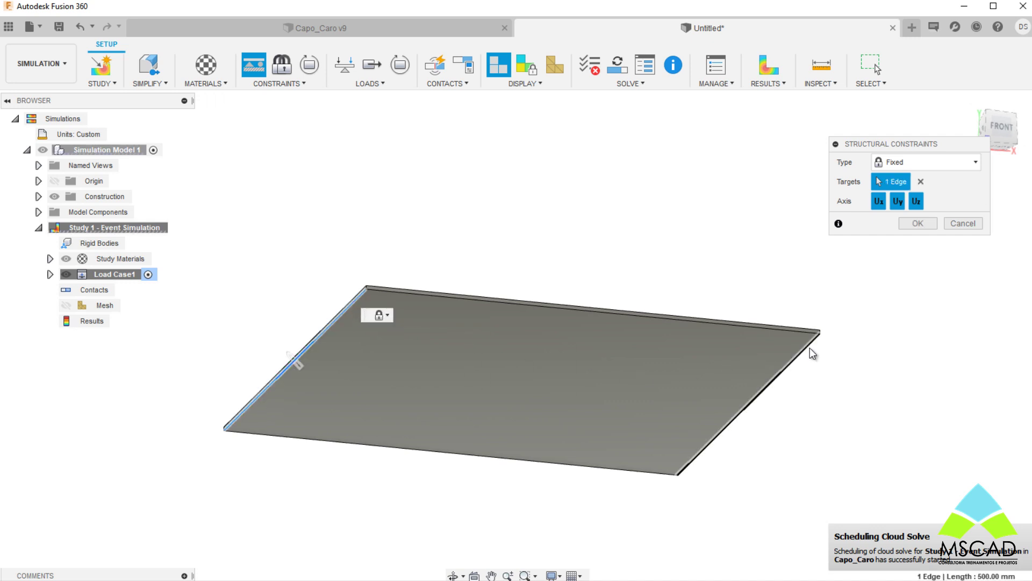
click(778, 364)
shift+middle_drag(776, 364, 371, 482)
scroll(394, 470, up, 3)
scroll(393, 470, up, 2)
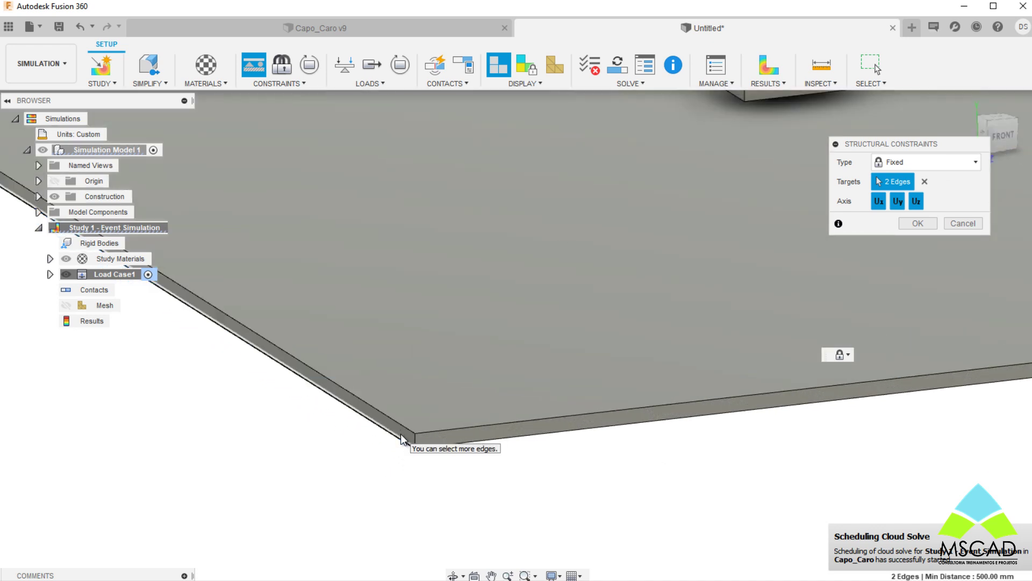
click(917, 224)
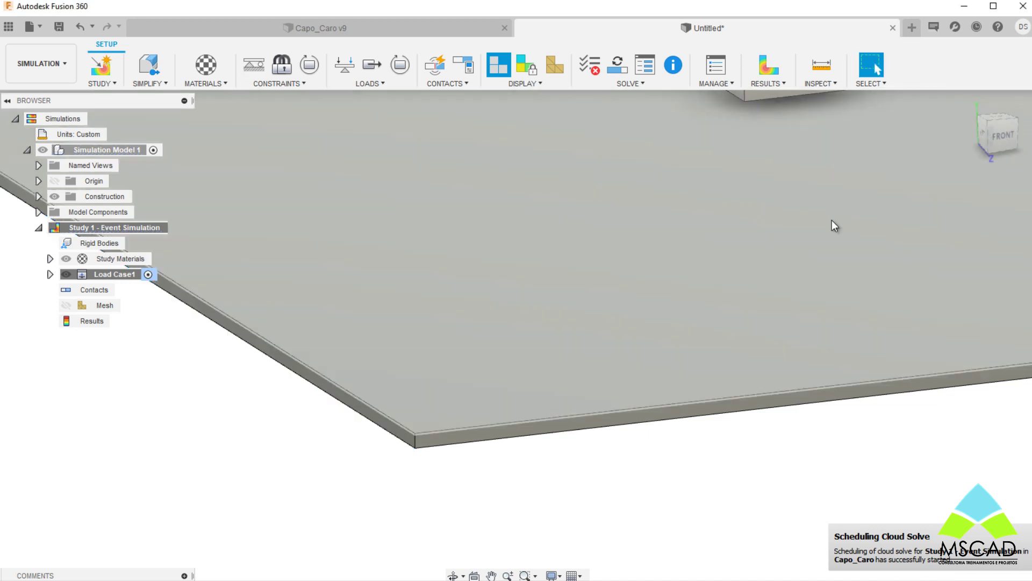
Apply a Fixed structural constraint to two opposite narrow side faces of the plate in Ux, Uy and Uz
click(253, 64)
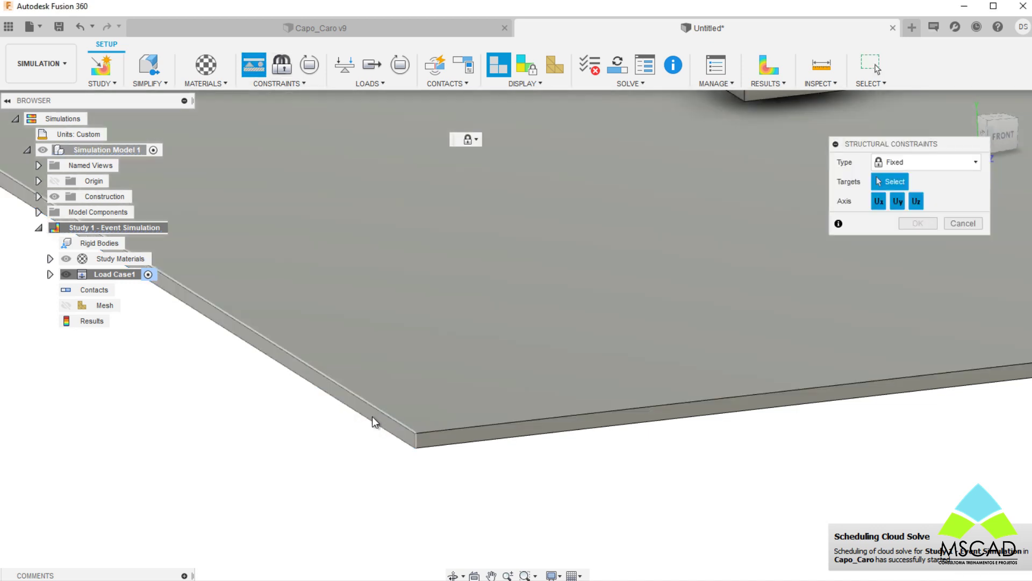
click(372, 416)
shift+middle_drag(372, 416, 634, 482)
click(554, 492)
scroll(576, 507, down, 5)
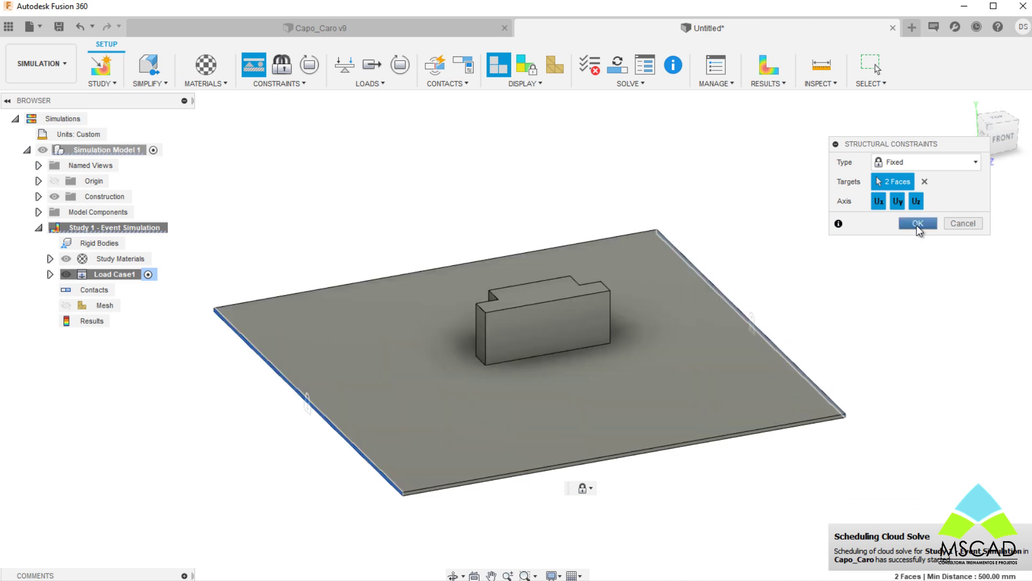
click(917, 224)
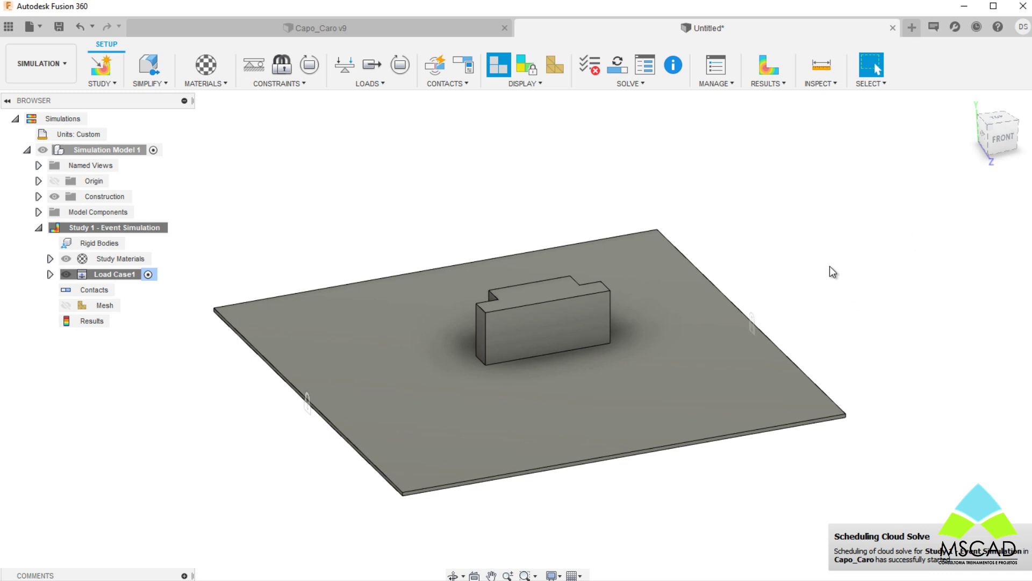
Examine the degrees of freedom of the plate and stepped body, then return to the normal model view
click(527, 65)
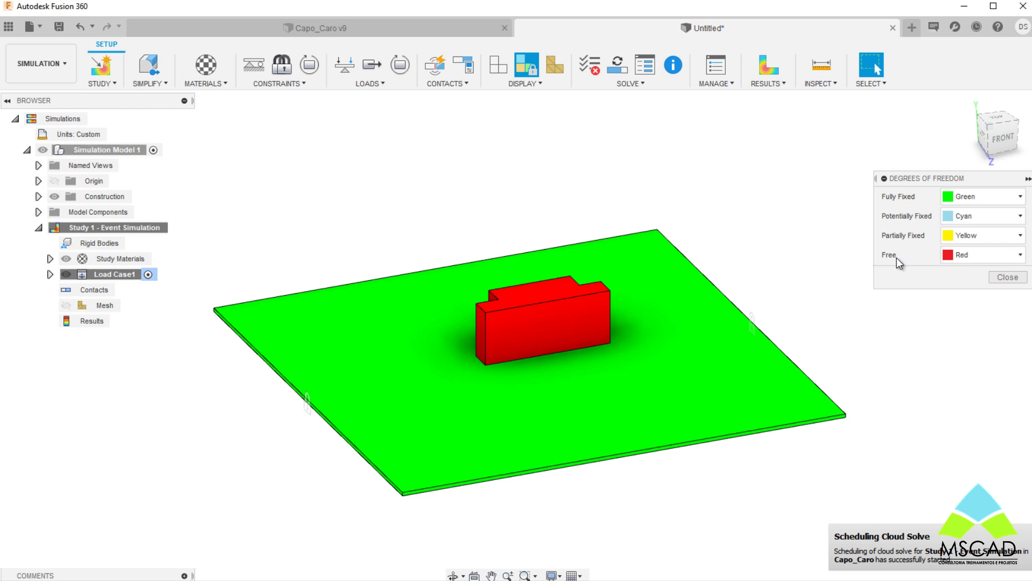
shift+middle_drag(752, 249, 760, 256)
key(Escape)
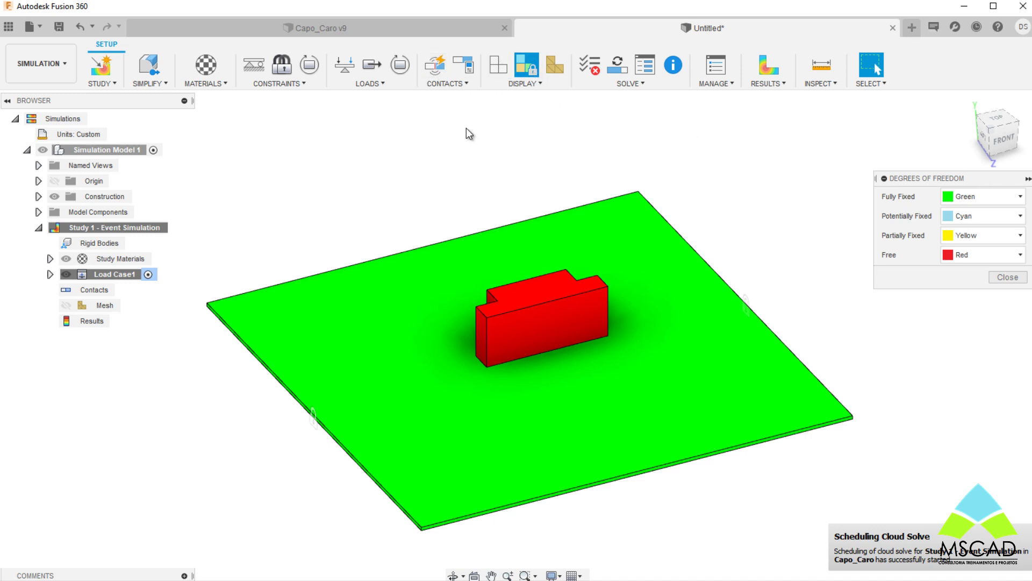
click(499, 64)
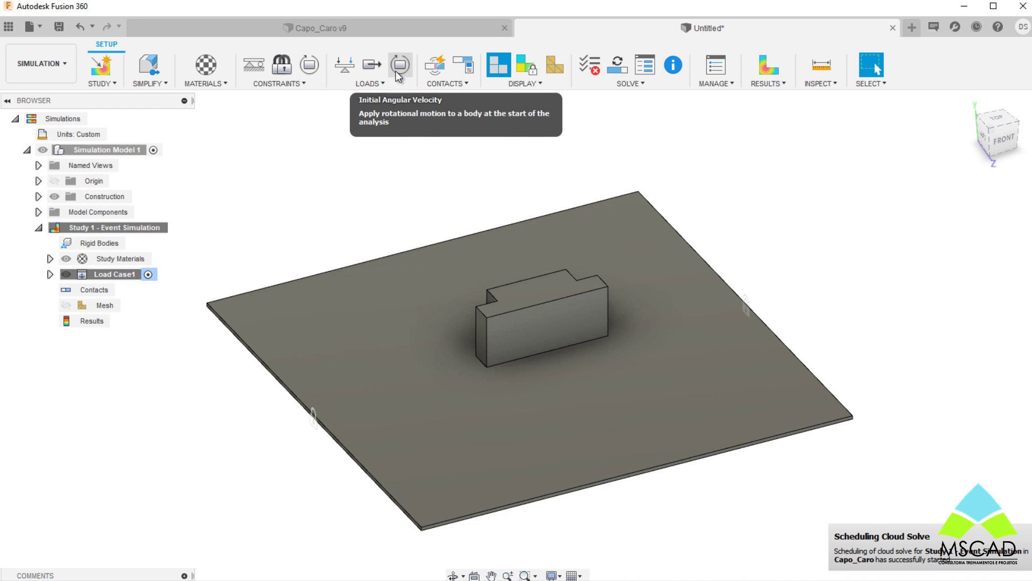
Apply an initial linear velocity to the stepped body as vector components, with Y at -40 m/s toward the plate
click(369, 72)
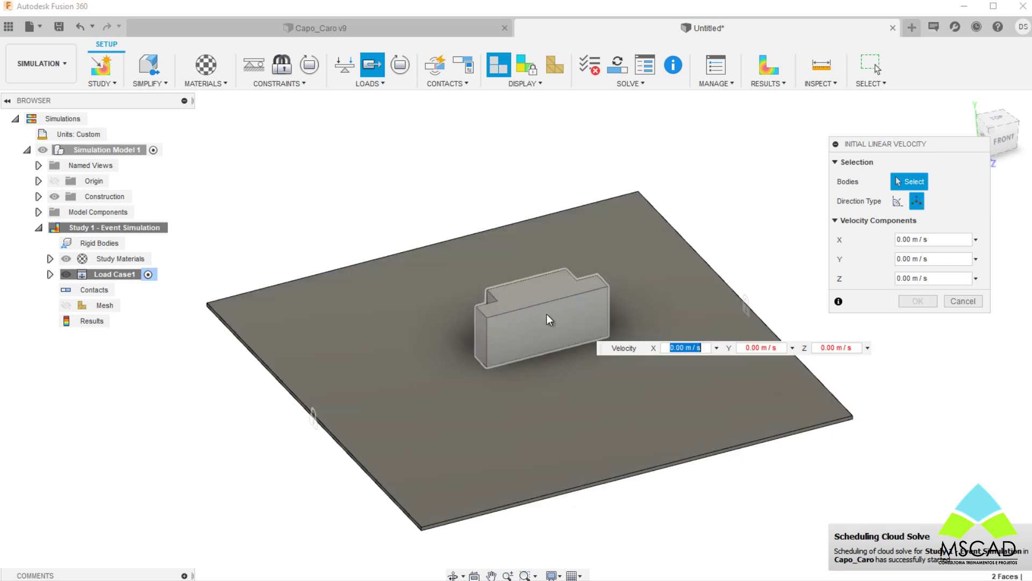
click(546, 314)
middle_drag(782, 355, 672, 274)
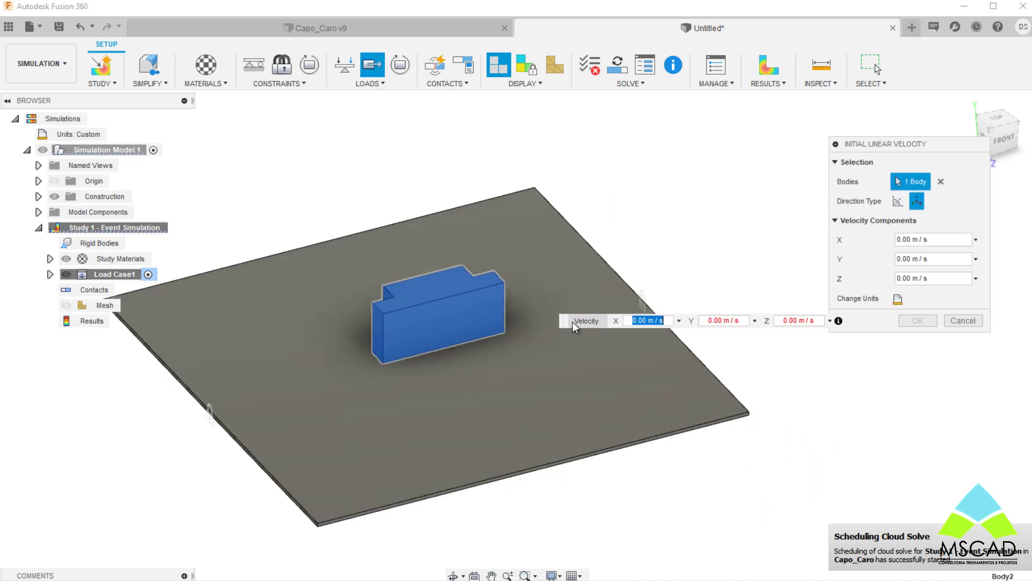
mouse_move(576, 324)
mouse_down()
mouse_move(374, 228)
mouse_move(356, 170)
mouse_up()
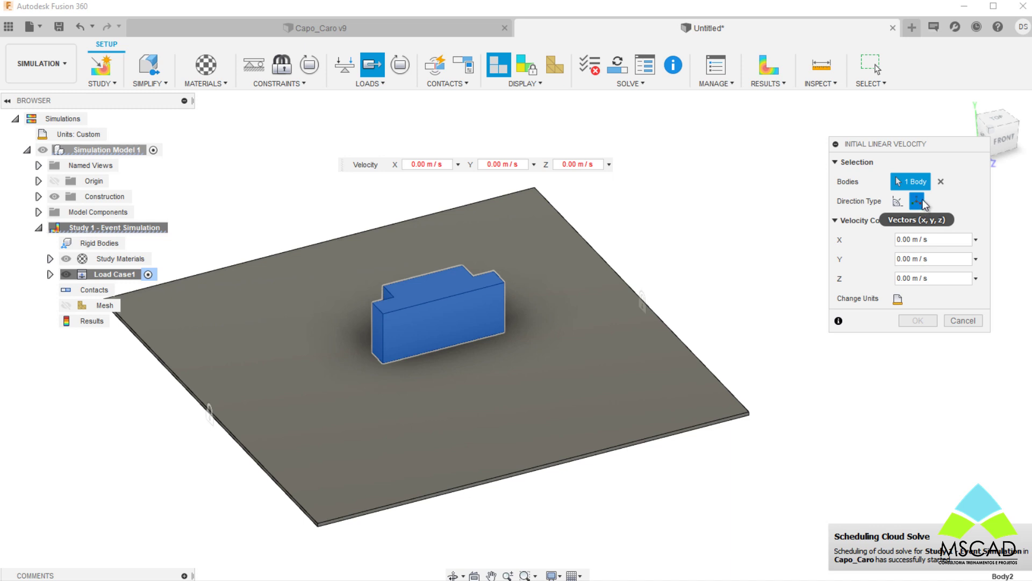
click(900, 259)
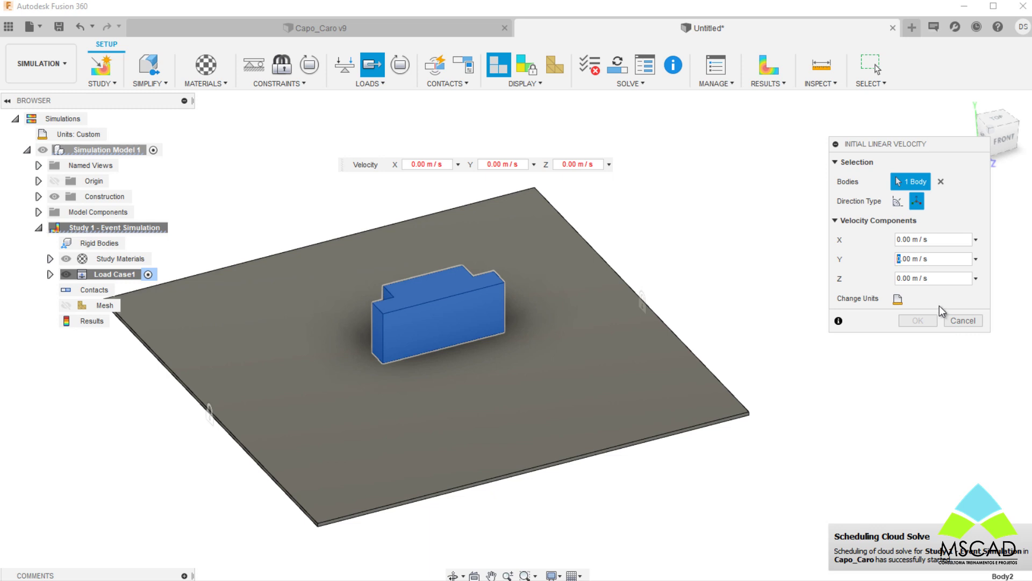
text(40)
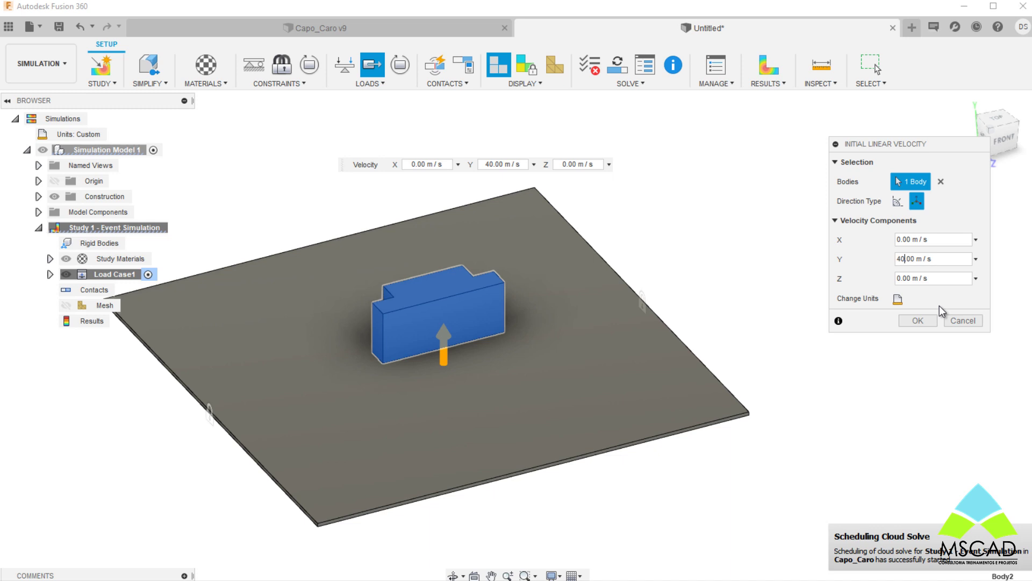
shift+middle_drag(741, 325, 701, 335)
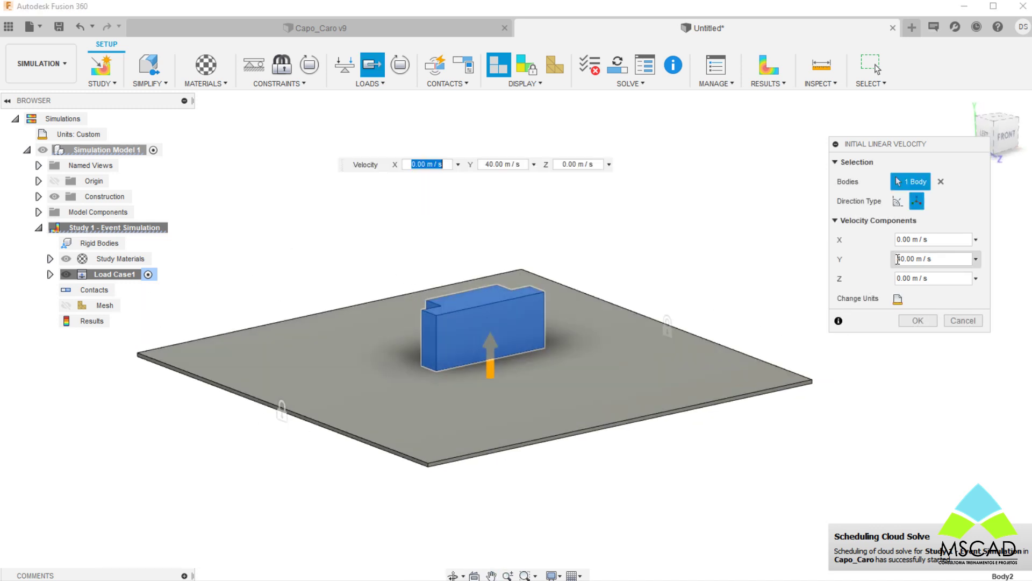
click(947, 240)
text(-)
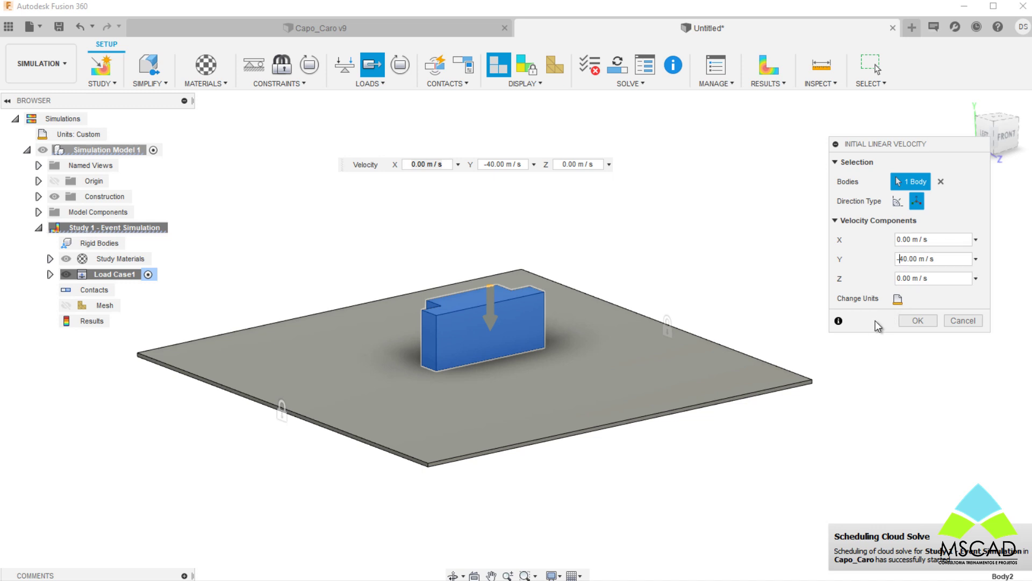
click(908, 319)
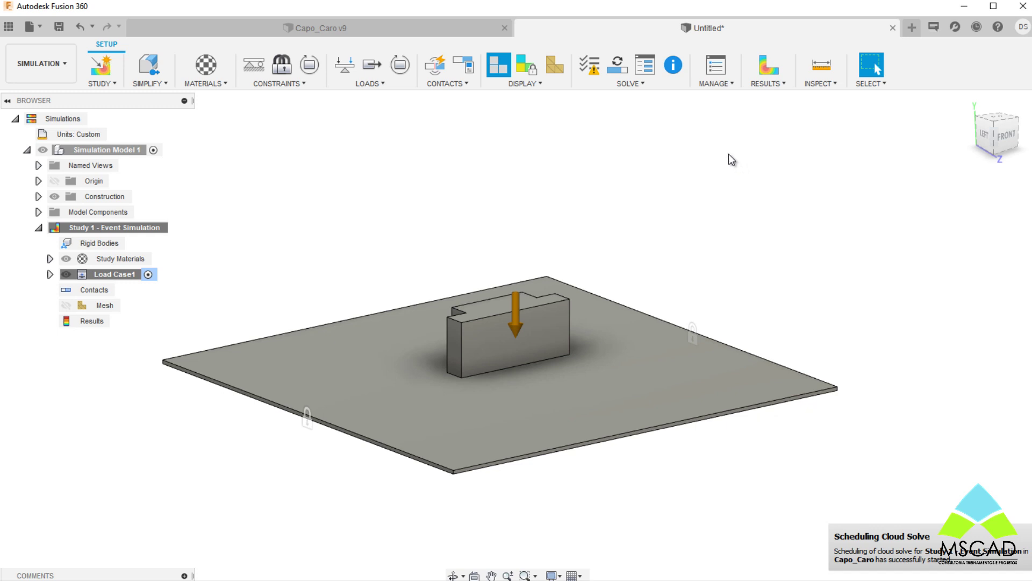
Identify the bodies in the study materials and assign Aluminum - High-Strength Alloy to the plate
click(208, 69)
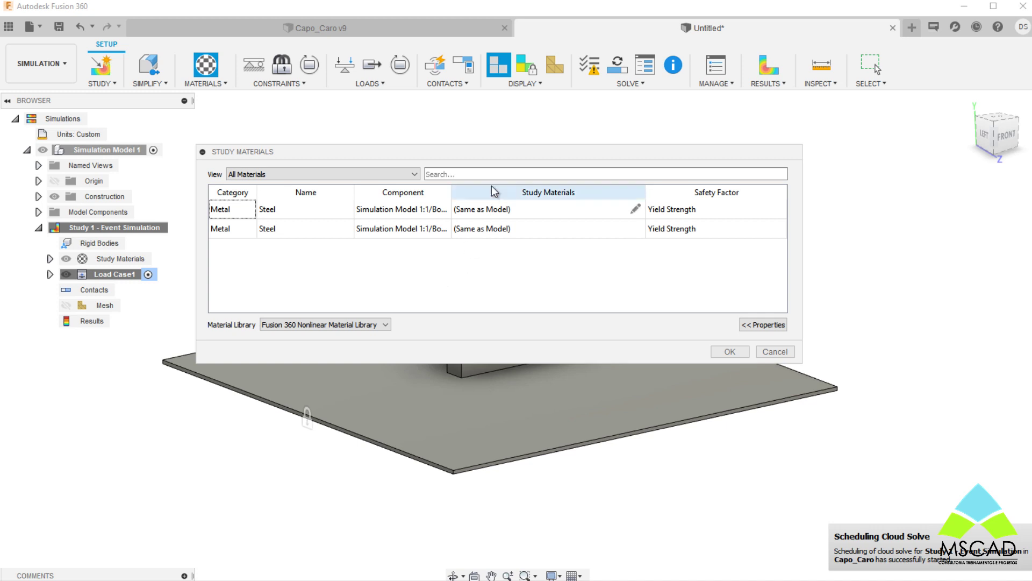
drag(502, 156, 506, 414)
click(409, 407)
click(458, 497)
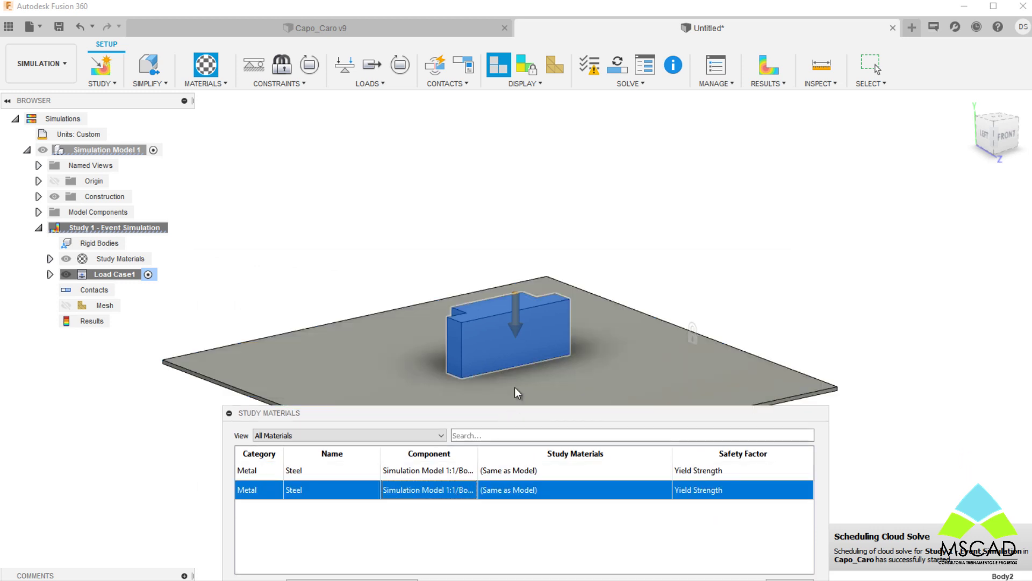
drag(495, 414, 500, 184)
click(524, 240)
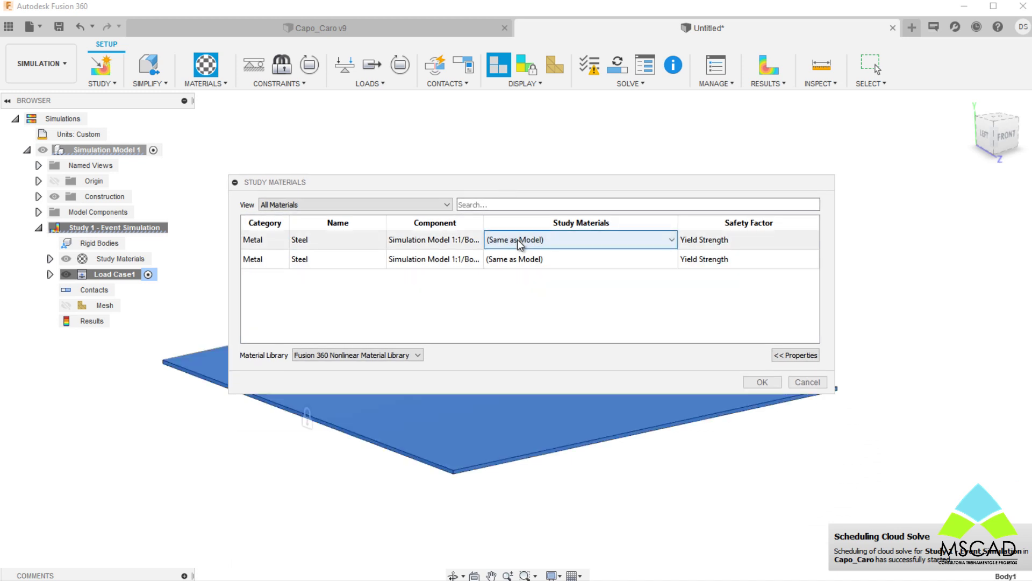
click(671, 240)
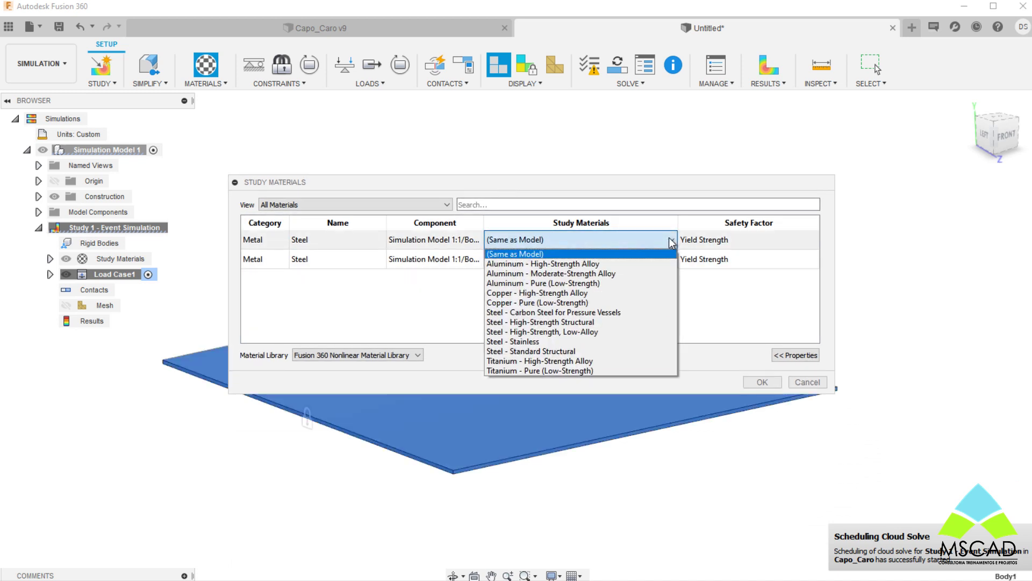
click(583, 264)
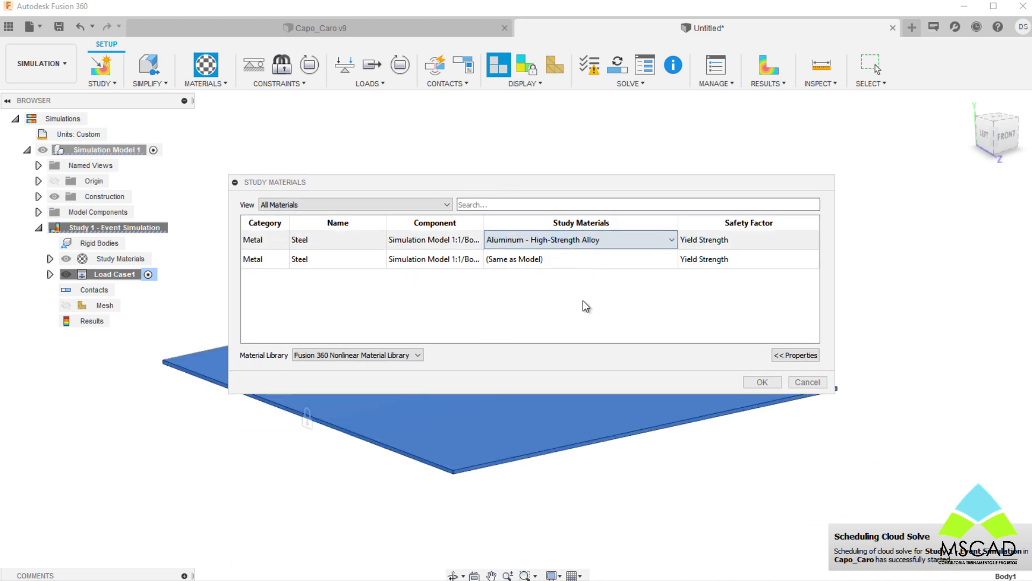
Assign Steel - Carbon Steel for Pressure Vessels to the stepped body and apply the study materials
click(659, 259)
click(670, 259)
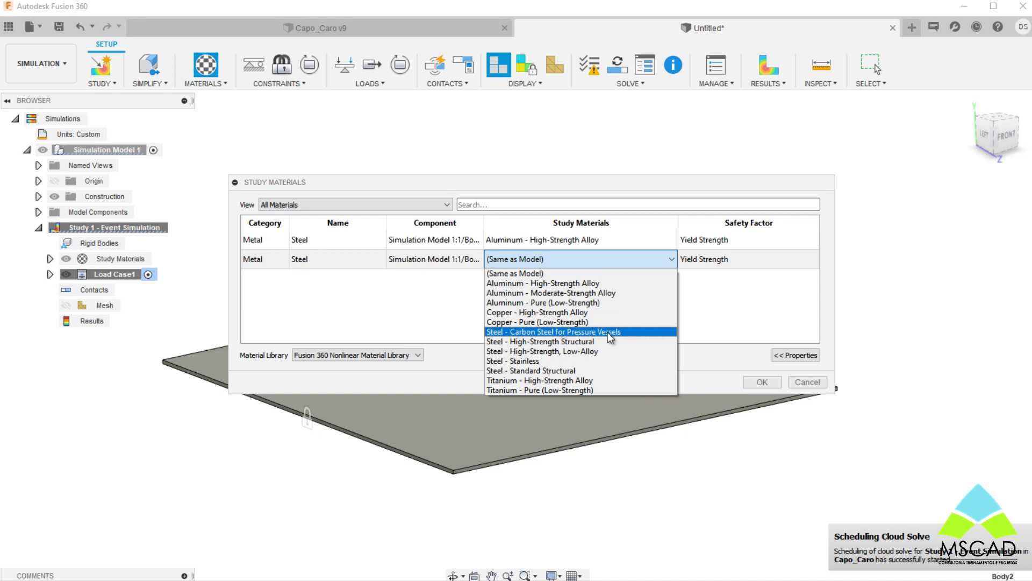
click(549, 331)
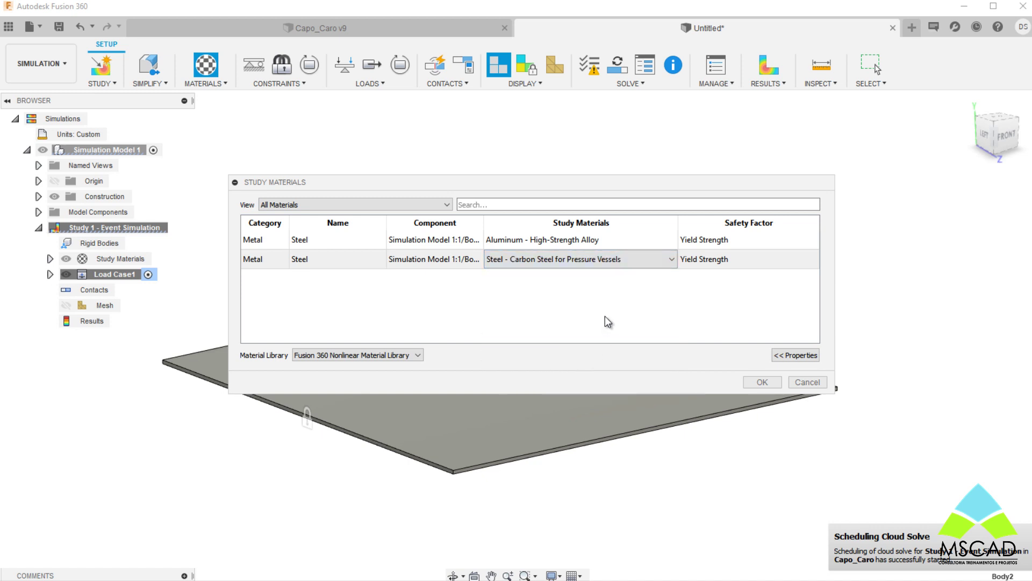
click(762, 382)
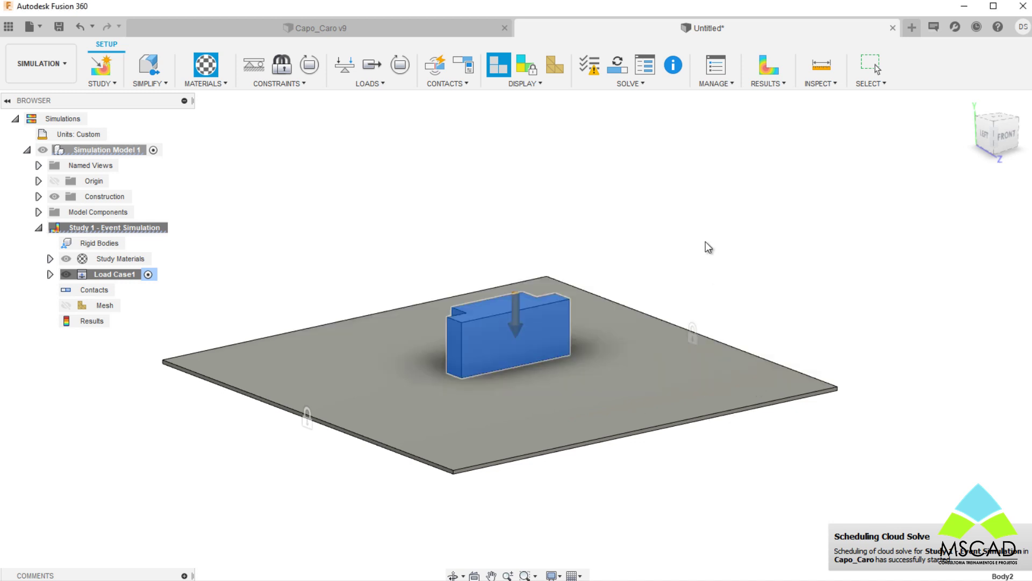
Compute the mesh of the plate and stepped body and show it on the model
middle_drag(676, 208, 708, 206)
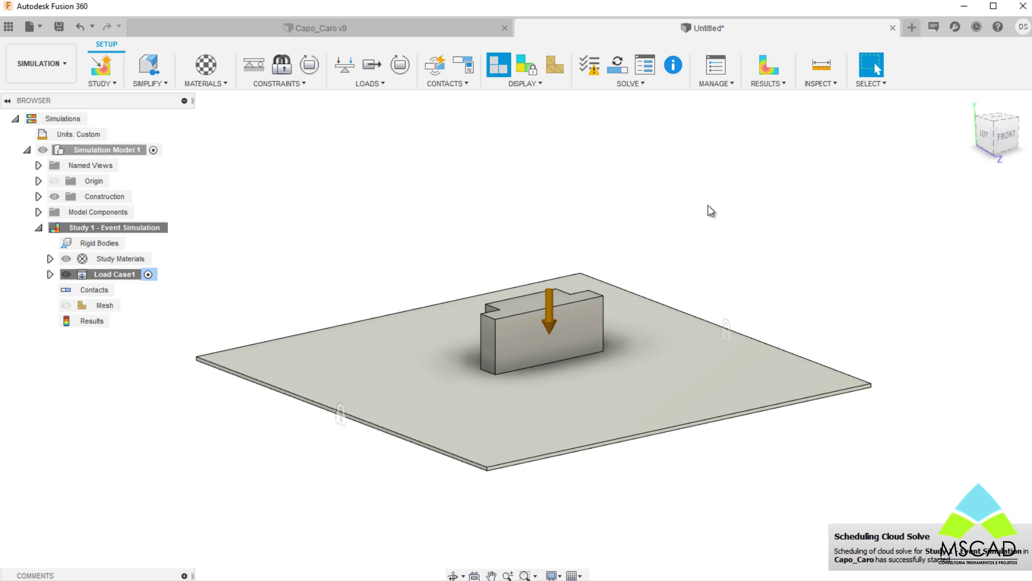
click(558, 67)
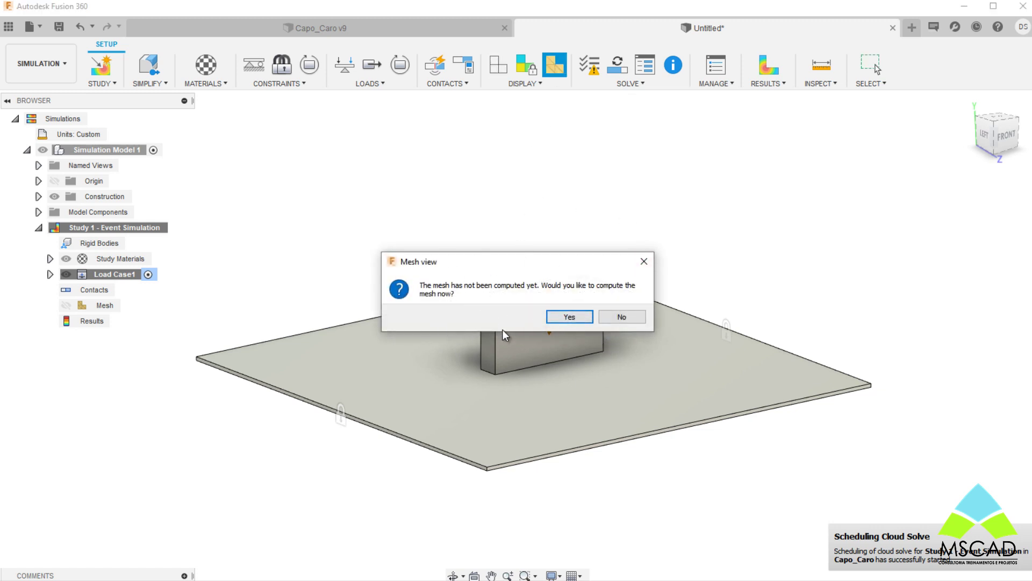
click(569, 320)
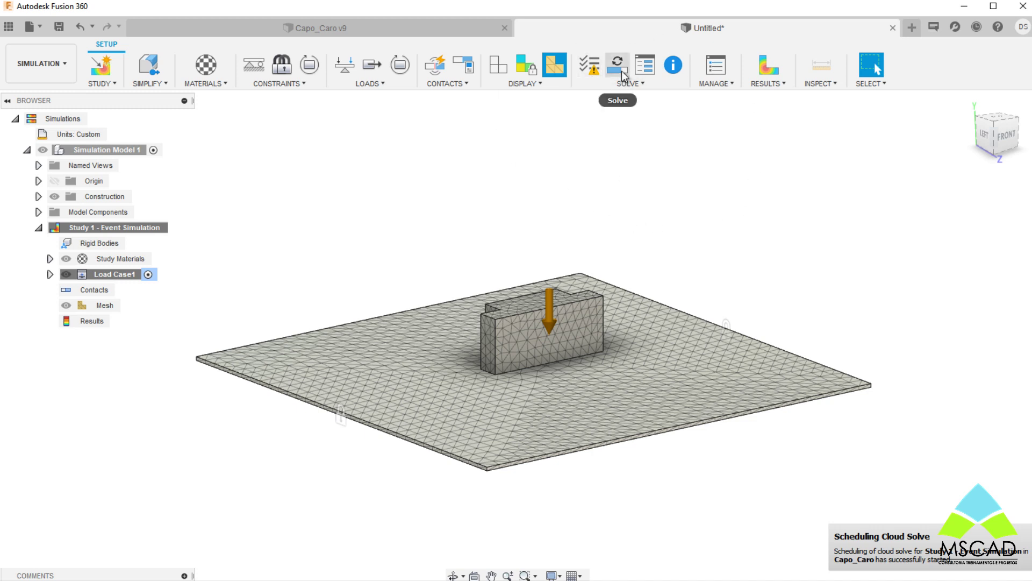
Run the solve pre-check, inspect the unconstrained group in the DOF view, and return to the model view
click(594, 76)
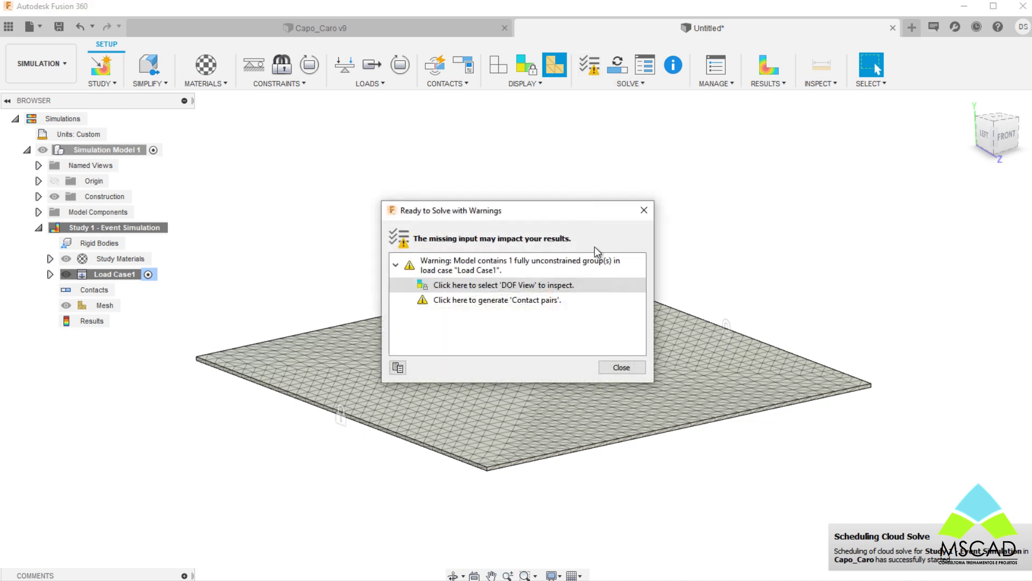
click(571, 285)
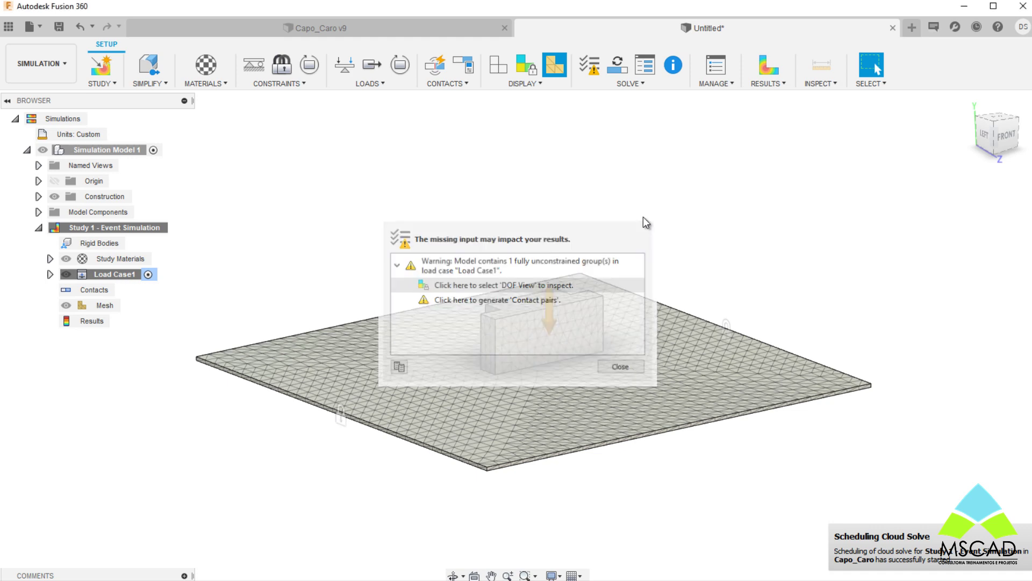
click(591, 65)
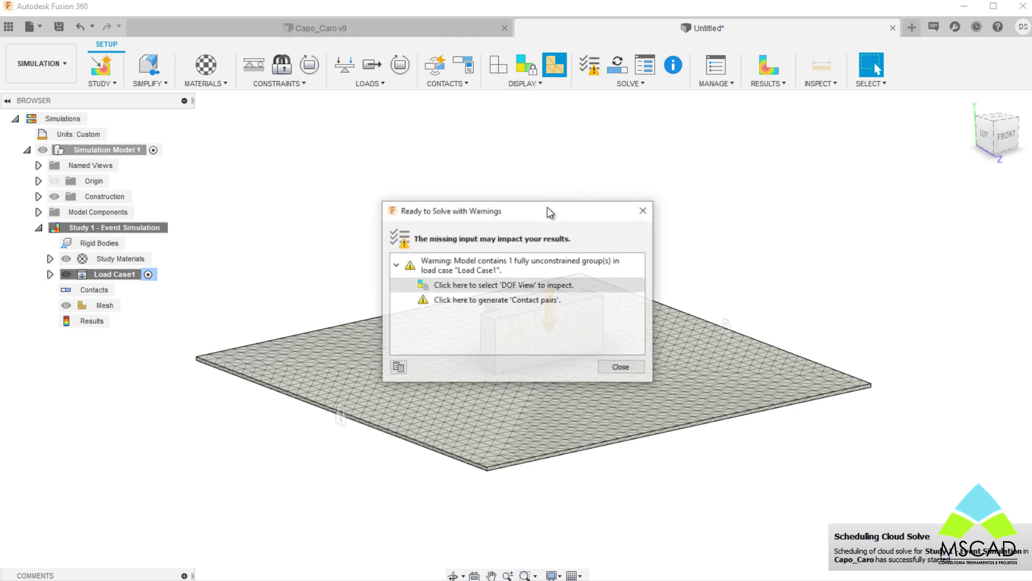
click(518, 286)
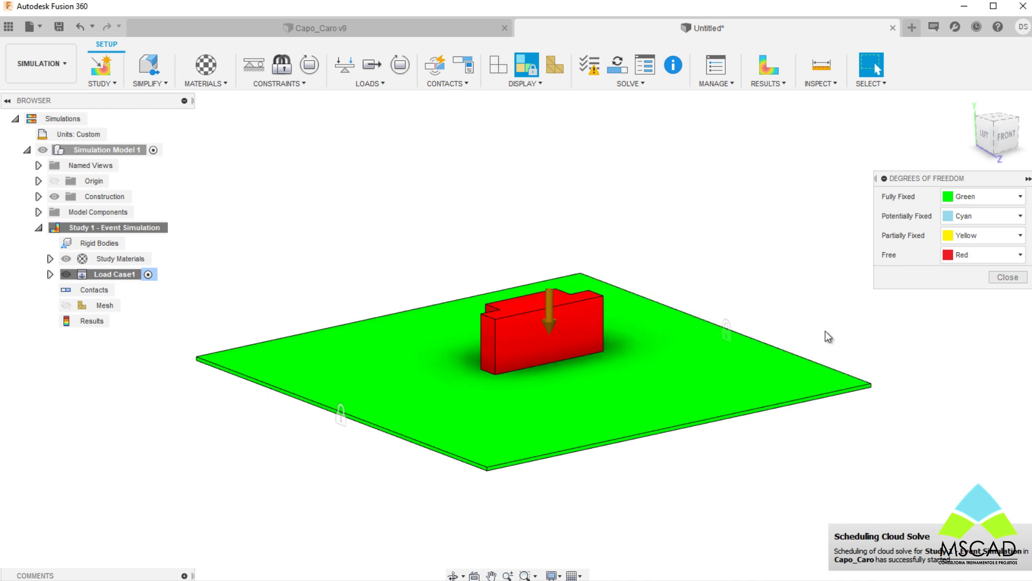
click(1010, 278)
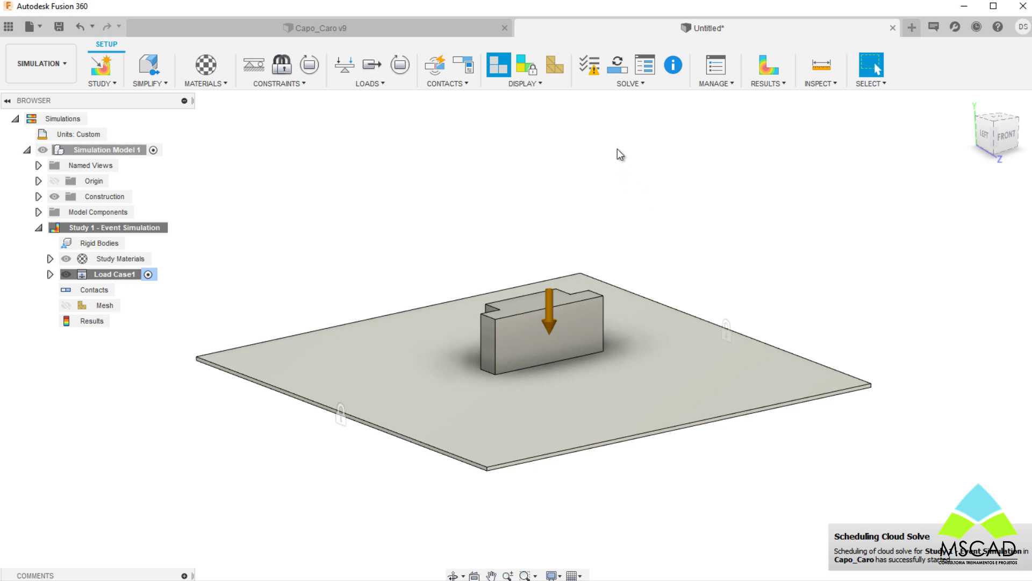
Compare the local and cloud solve options, solve Study 1 - Event Simulation on the cloud, and close the job status
click(619, 67)
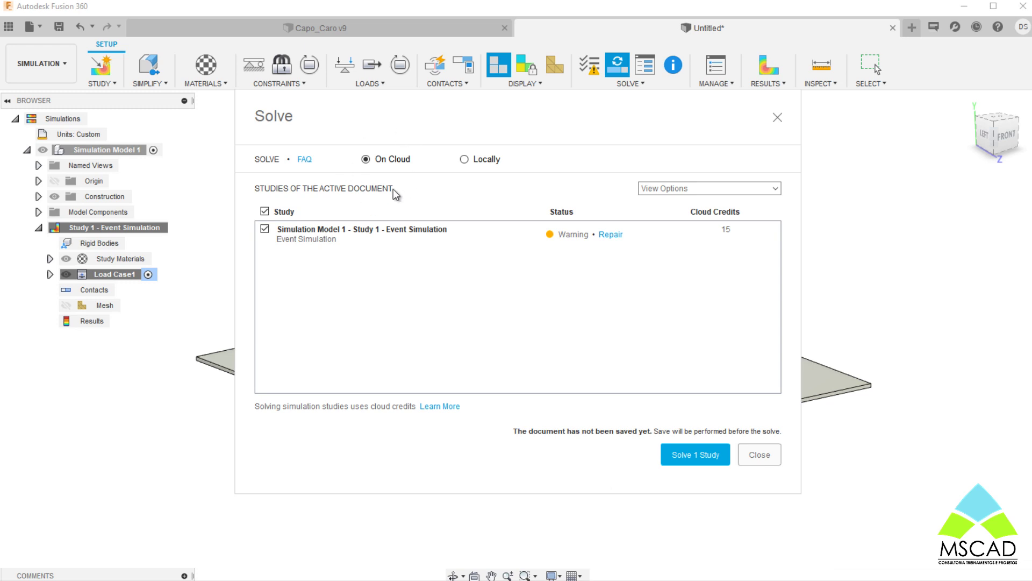
click(465, 159)
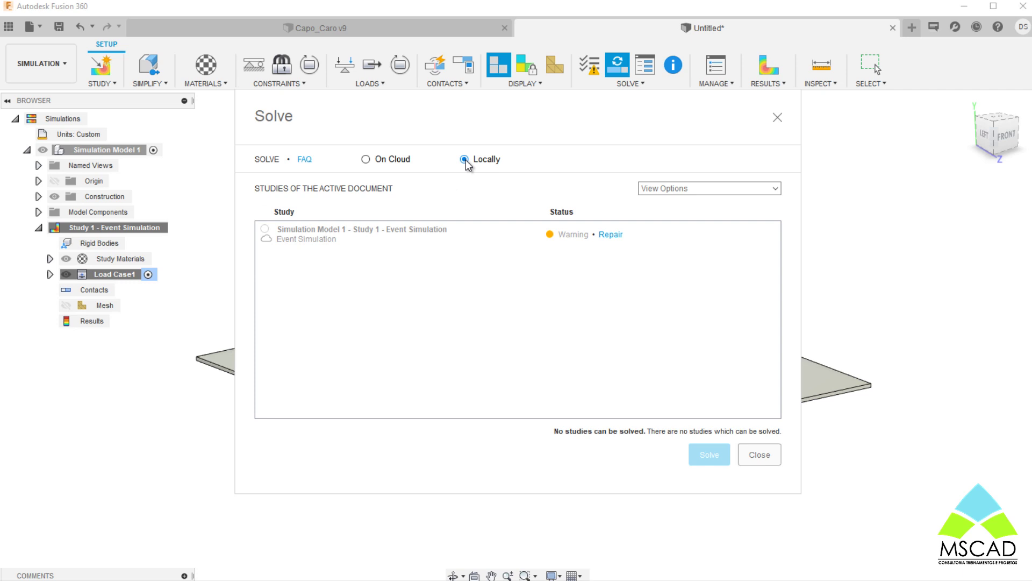
click(390, 165)
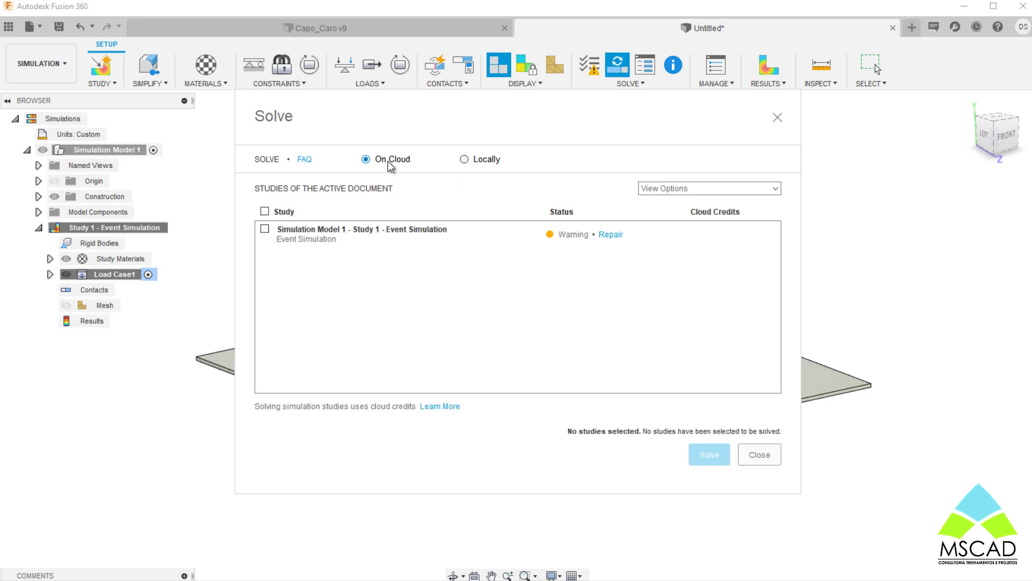
click(265, 229)
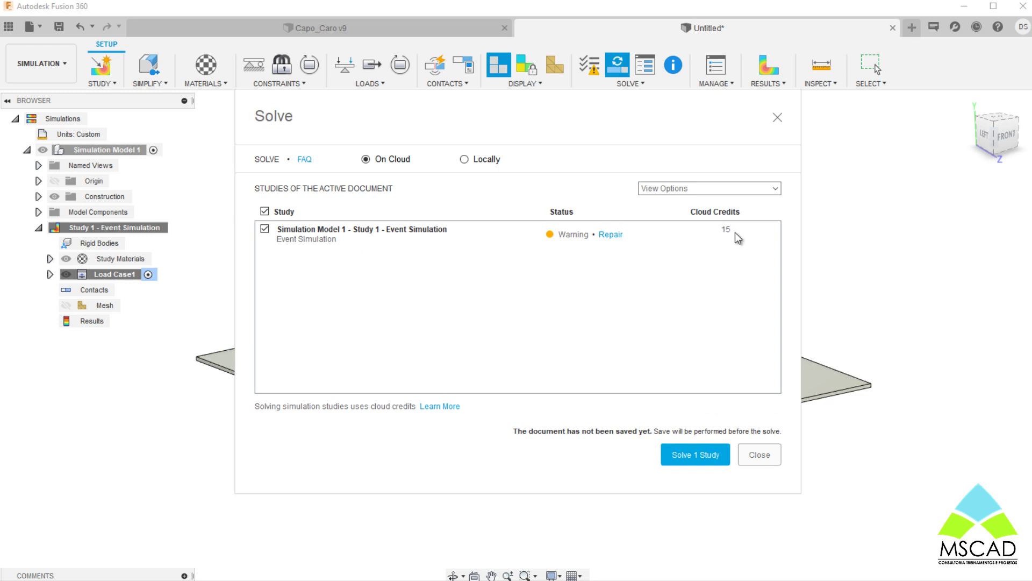
click(465, 159)
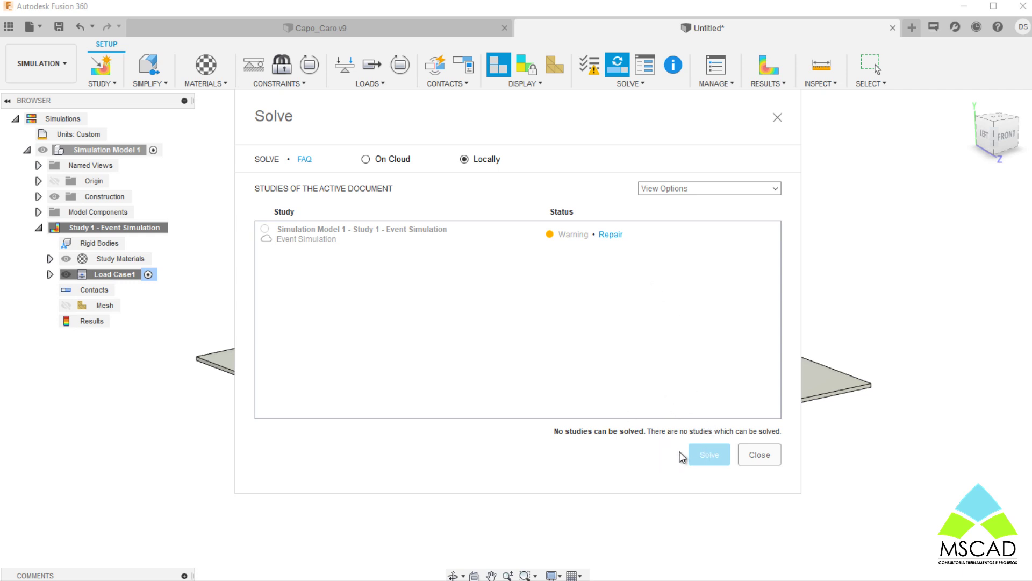
click(388, 161)
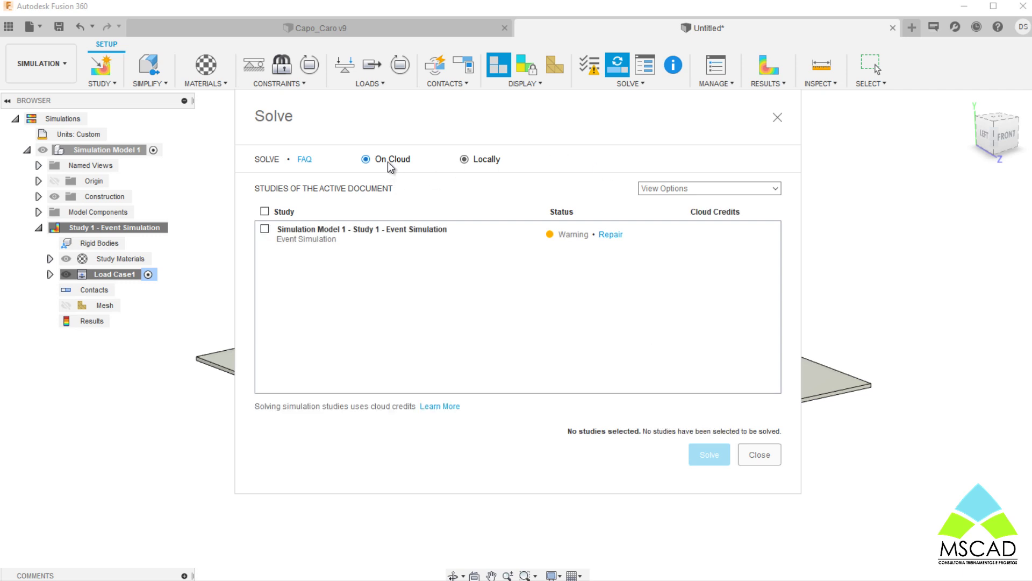
click(264, 230)
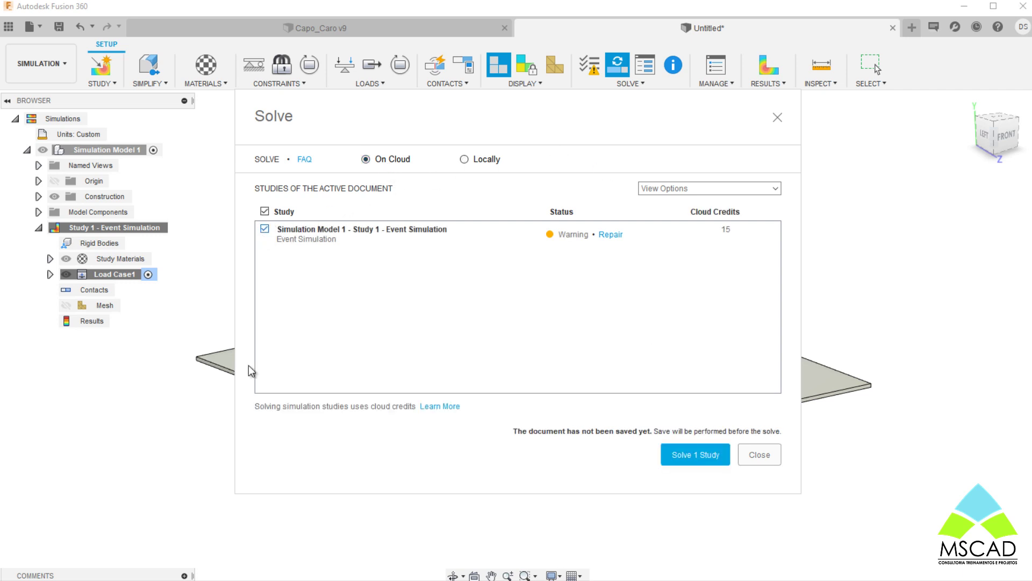
click(704, 458)
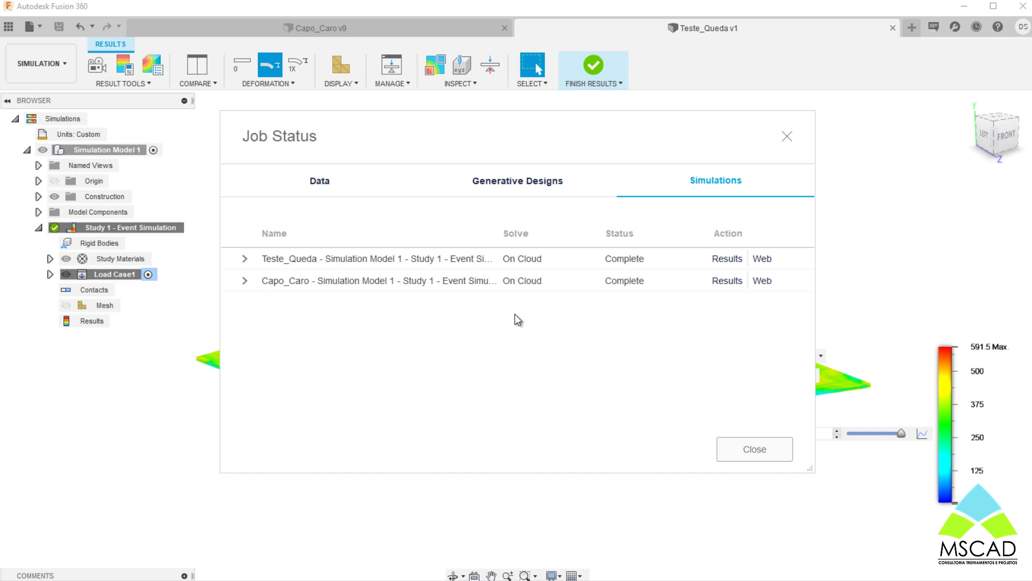
click(750, 451)
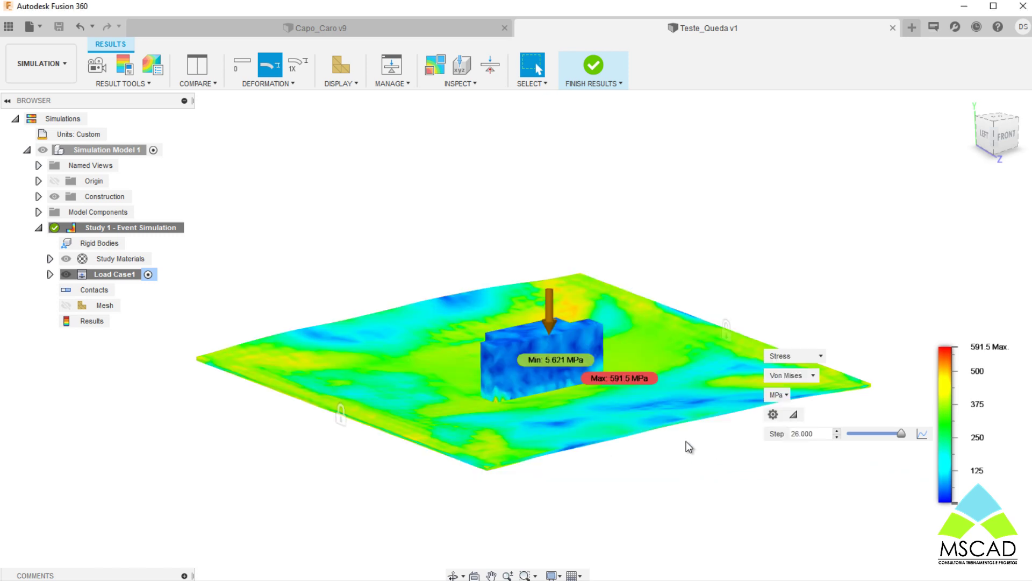
Examine the Von Mises stress result, return it to step 1, advance to about step 6, and inspect the plate's underside
shift+middle_drag(686, 441, 666, 433)
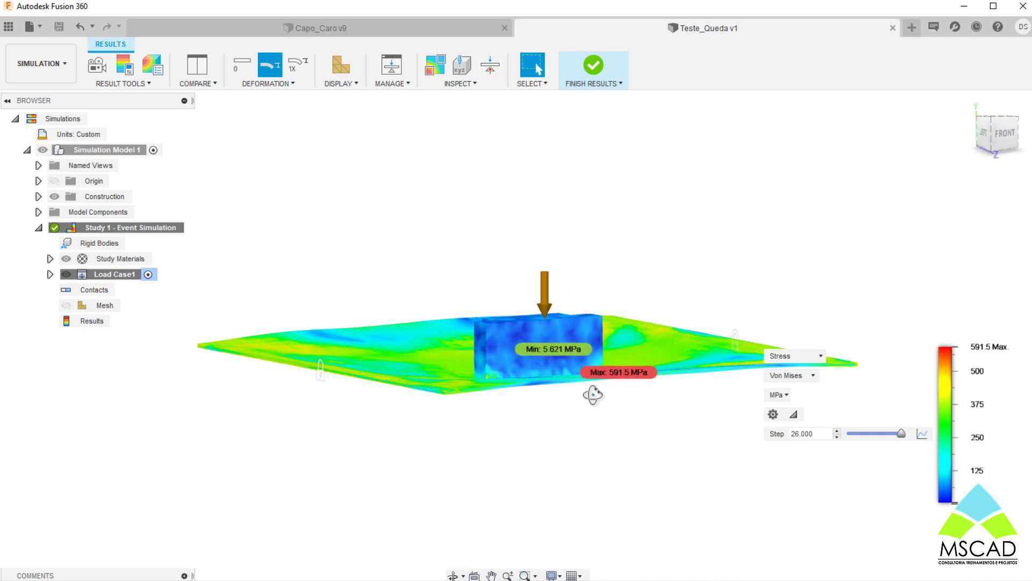
shift+middle_drag(593, 395, 677, 449)
scroll(545, 404, up, 5)
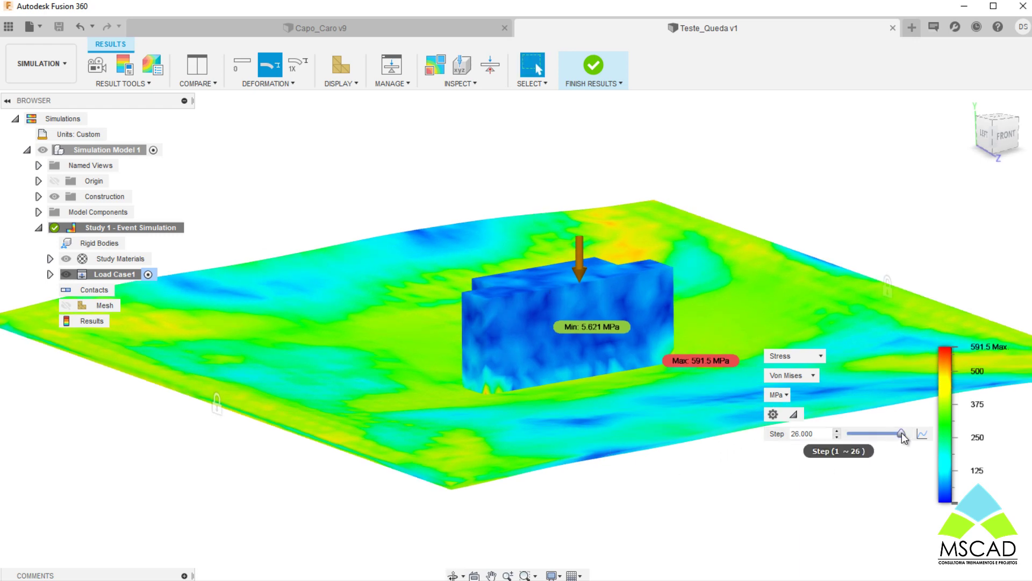
drag(901, 433, 846, 440)
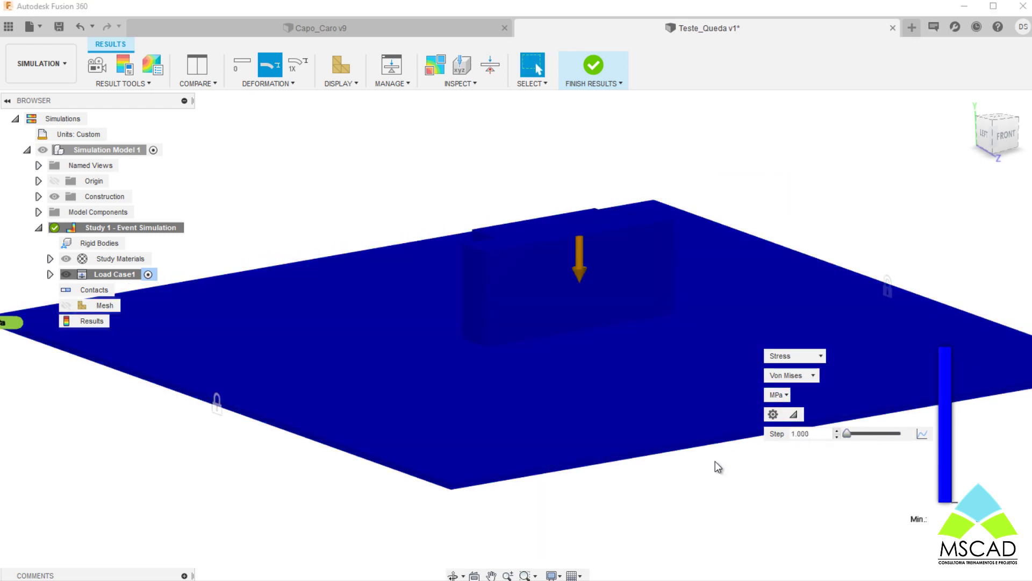
shift+middle_drag(715, 461, 684, 435)
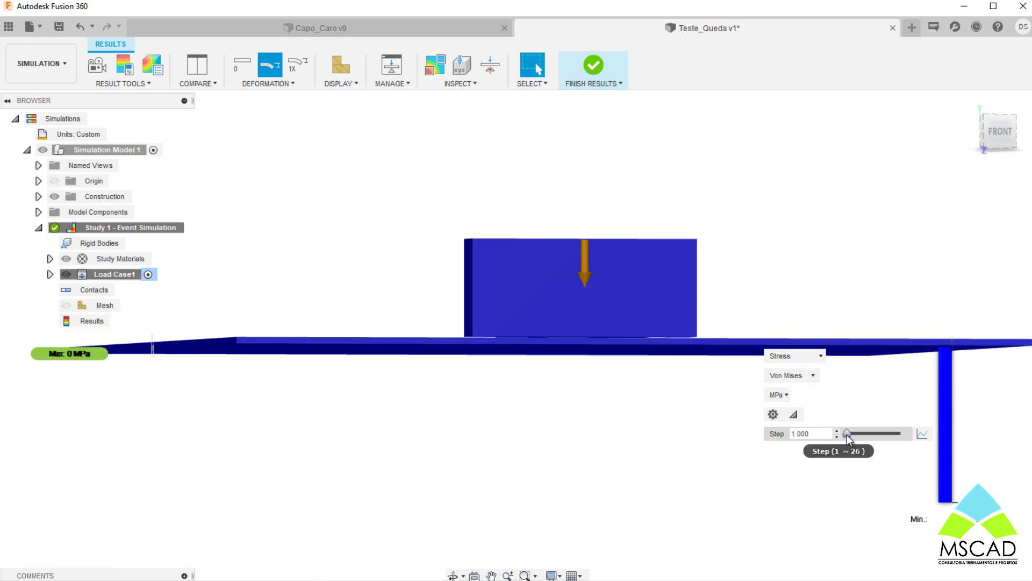
drag(847, 434, 859, 434)
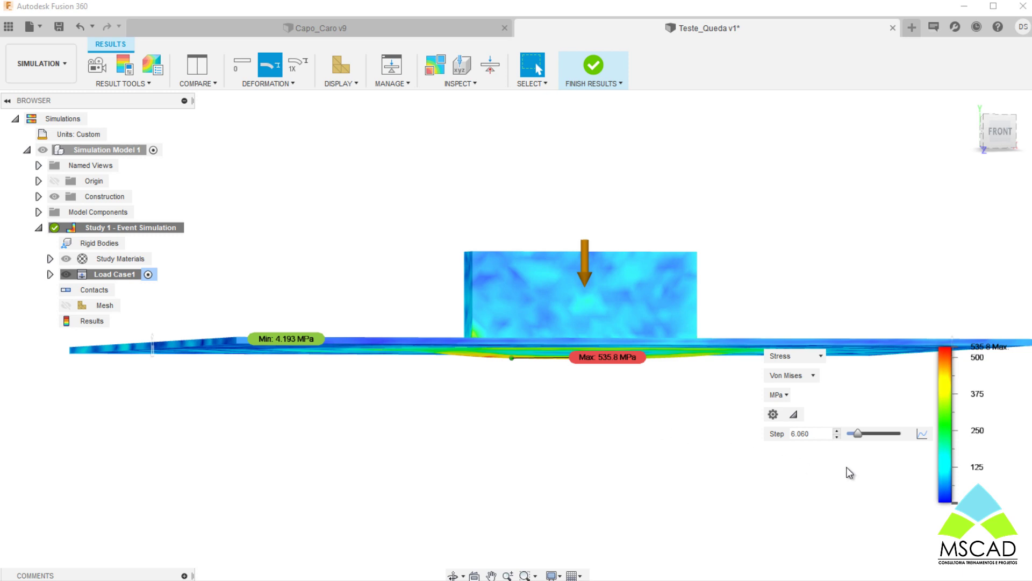
shift+middle_drag(516, 380, 537, 388)
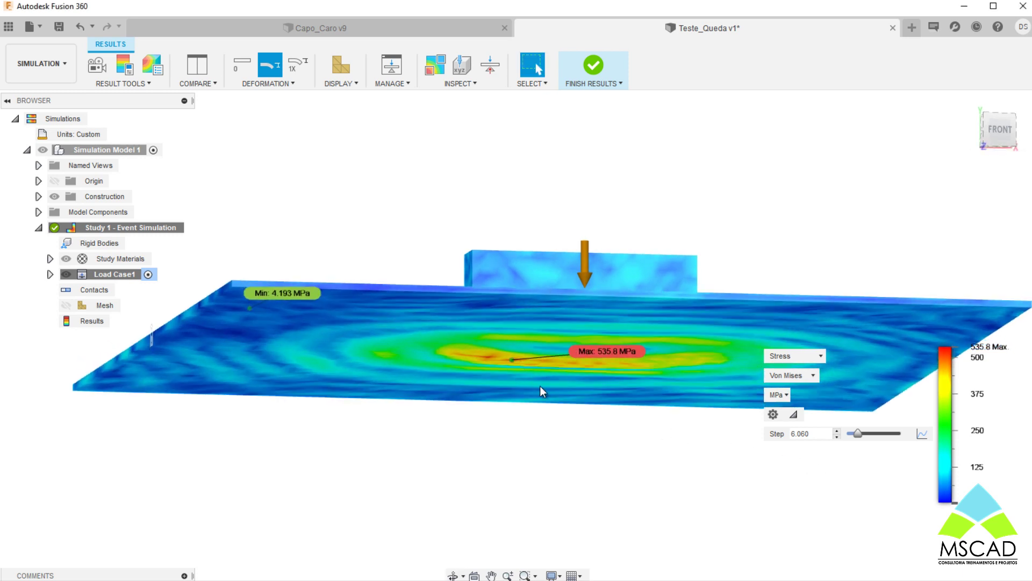
Advance the Von Mises stress result to step 26 and examine the deformed plate and stepped body from several sides
click(859, 433)
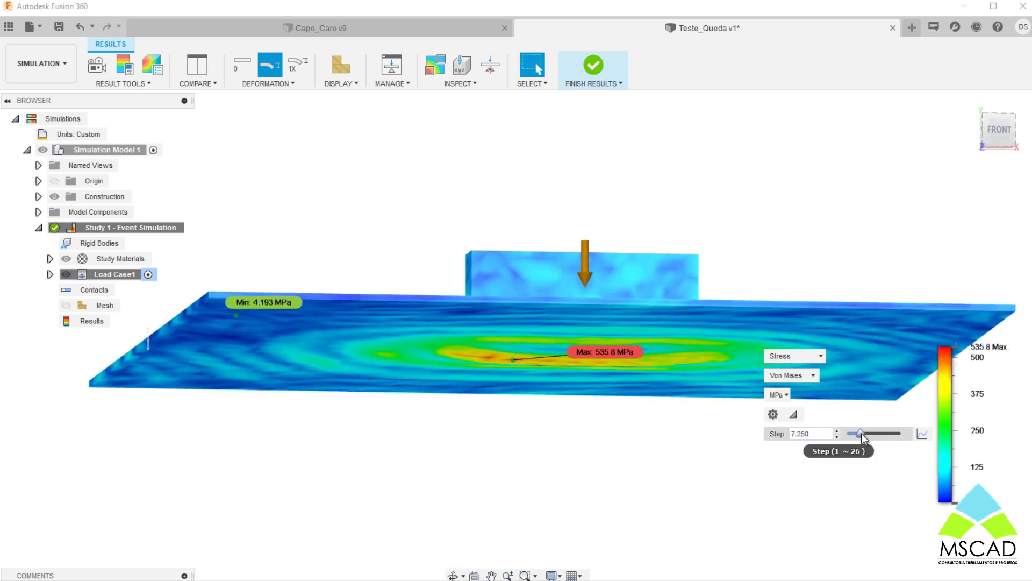
drag(860, 433, 911, 438)
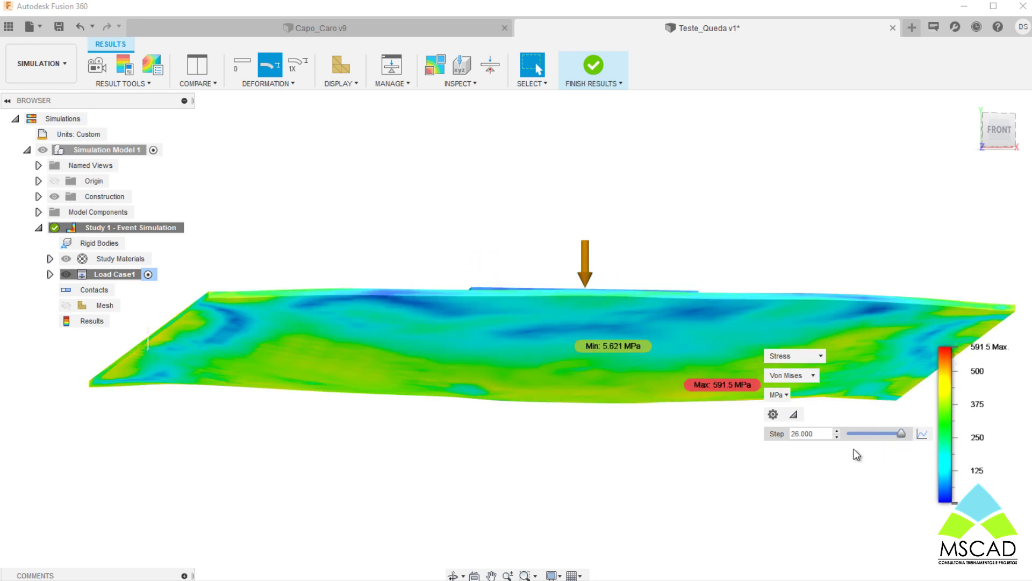
shift+middle_drag(854, 448, 699, 446)
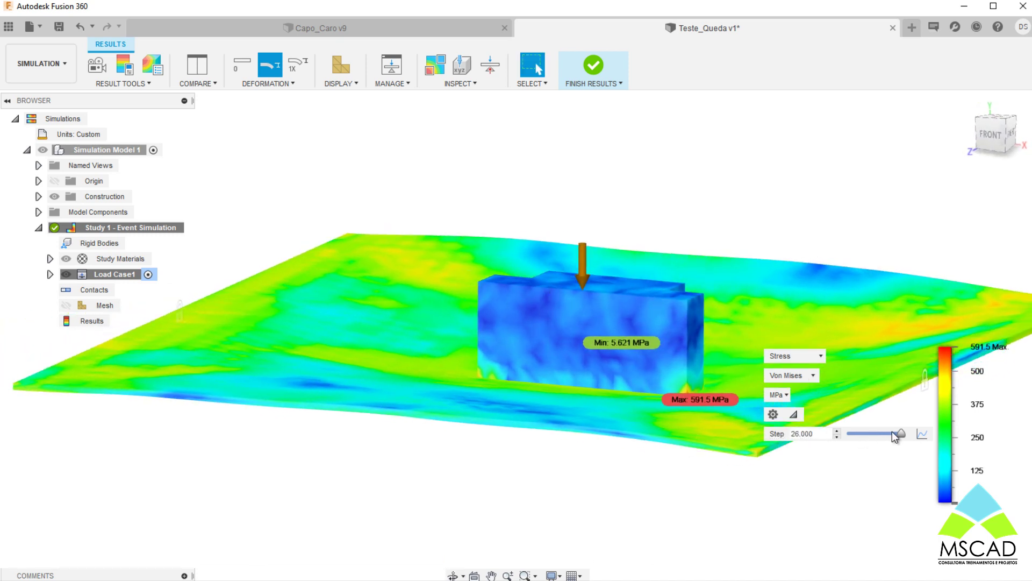
mouse_move(892, 432)
mouse_down()
mouse_move(867, 438)
mouse_move(908, 432)
mouse_up()
shift+middle_drag(583, 472, 536, 481)
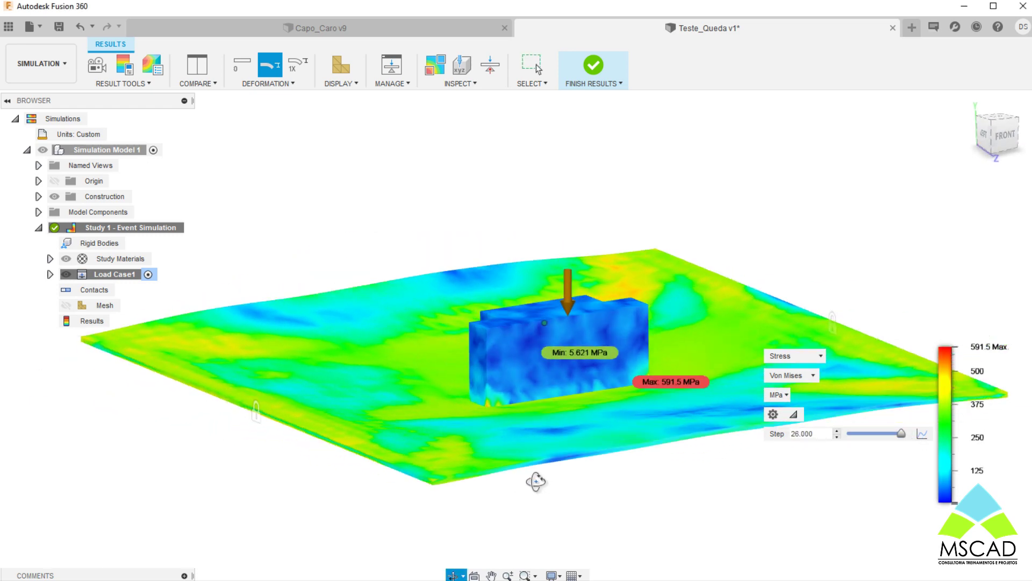
middle_drag(615, 497, 649, 498)
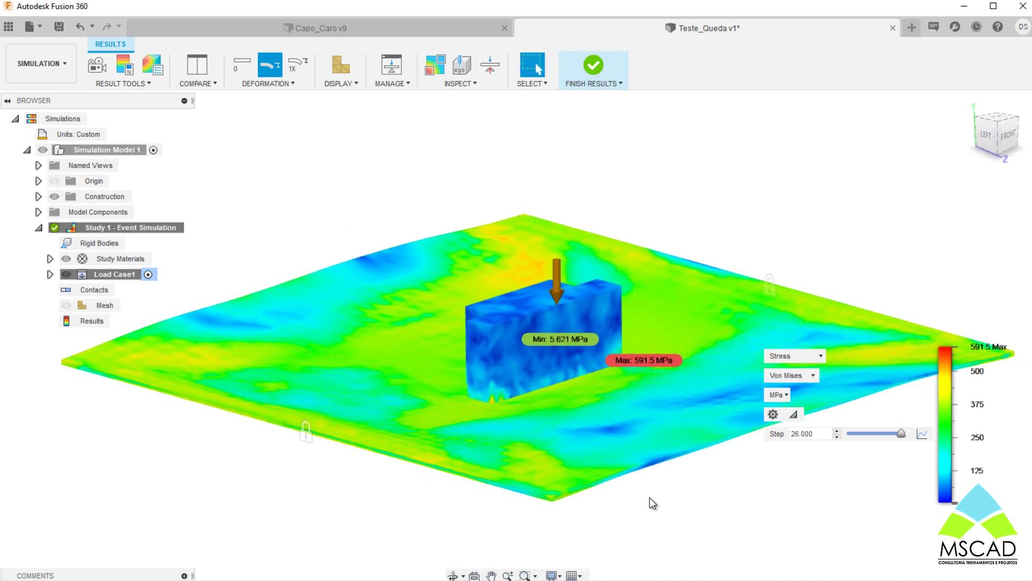
Show the total displacement result at step 26 and examine the plate's deflection from the side
click(794, 359)
click(801, 388)
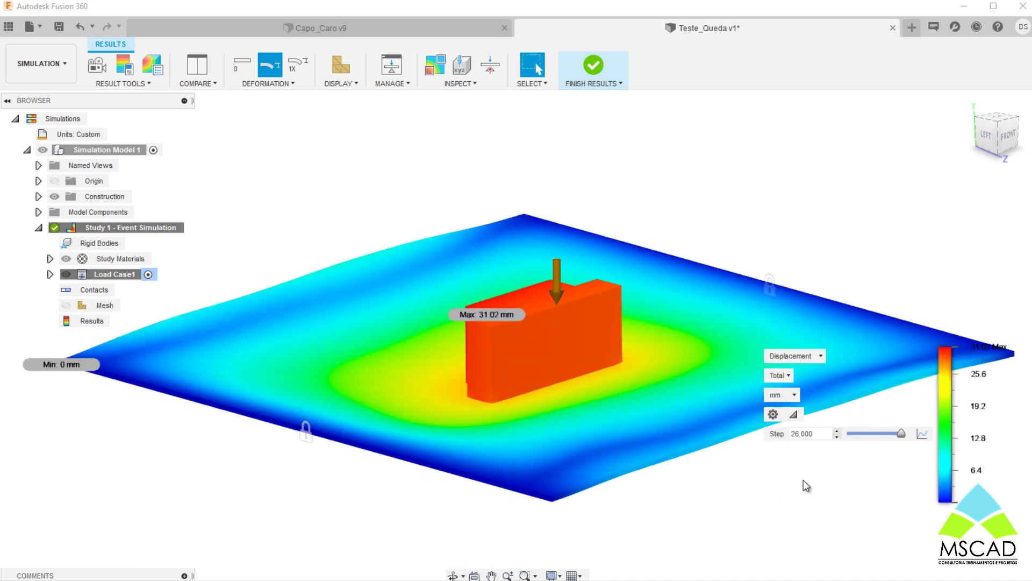
mouse_move(901, 433)
mouse_down()
mouse_move(845, 437)
mouse_move(912, 438)
mouse_move(903, 437)
mouse_up()
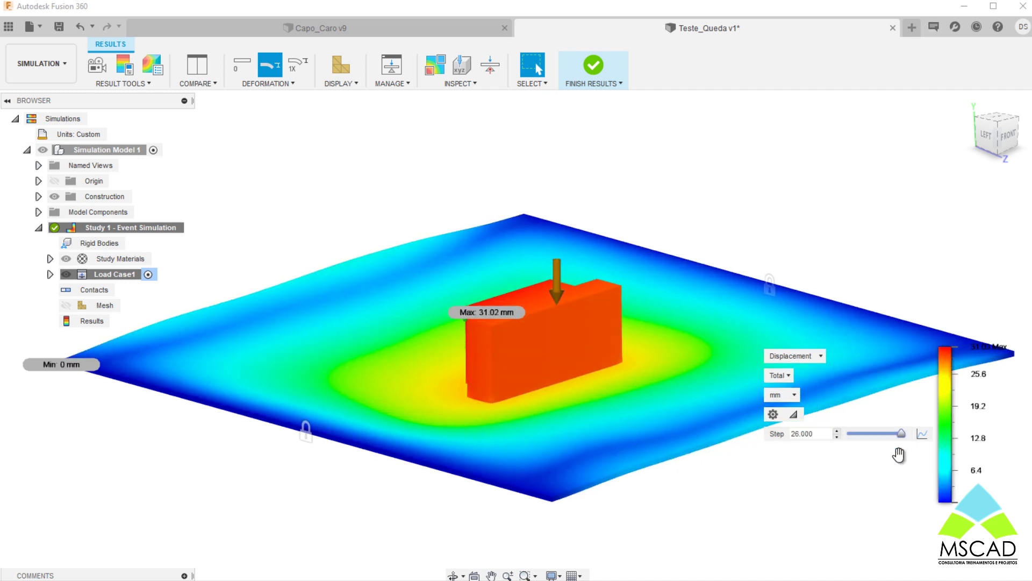
shift+middle_drag(774, 482, 771, 459)
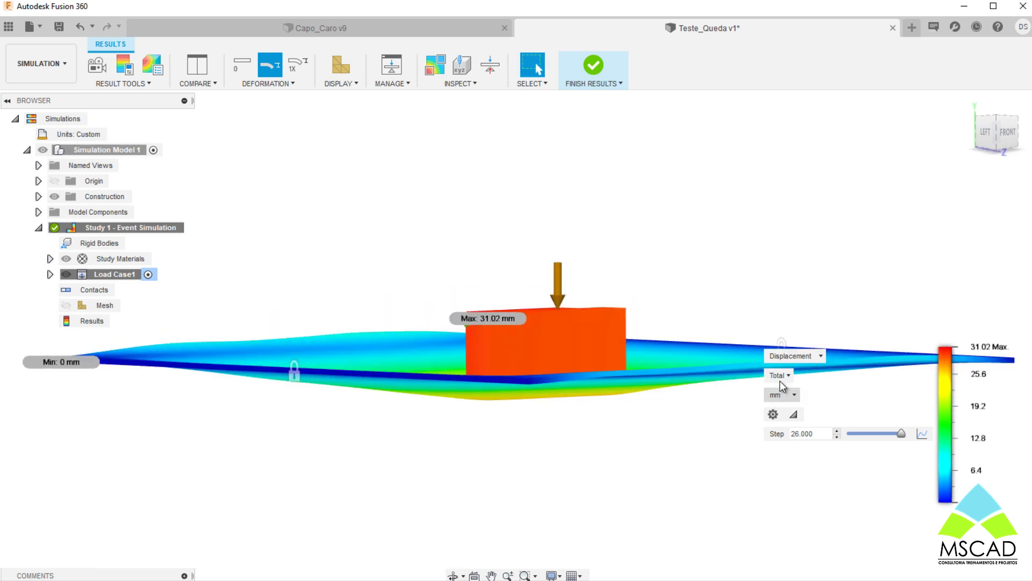
Show the total reaction force result and review it at steps from about 2 to 16 along the plate's fixed edges
click(797, 356)
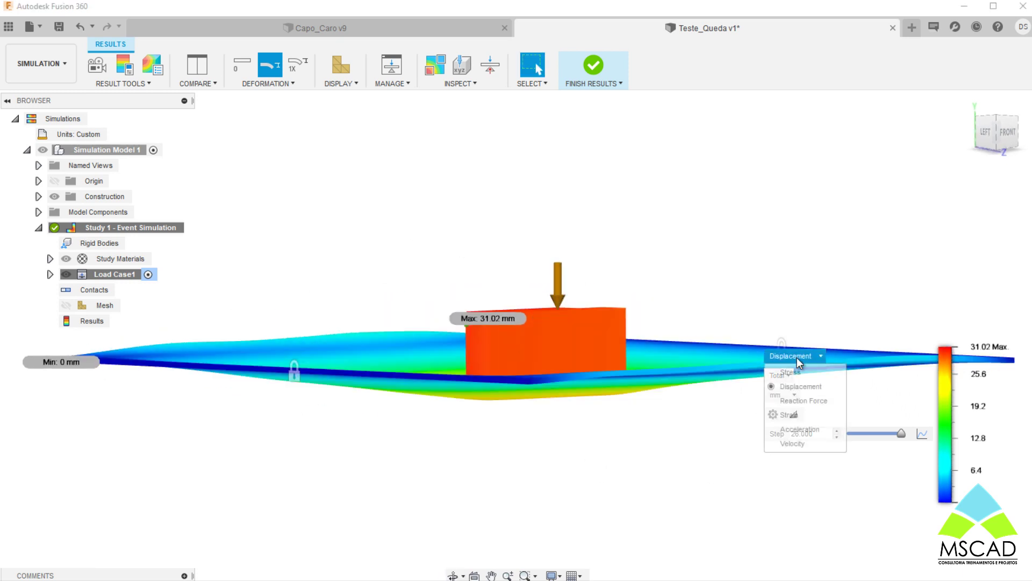
click(804, 400)
shift+middle_drag(800, 374, 445, 451)
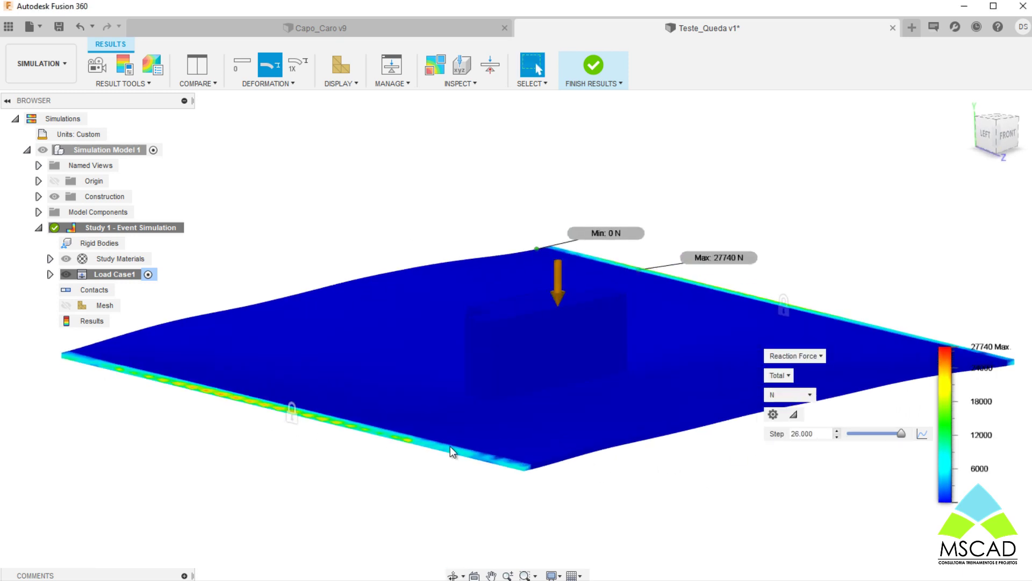
drag(901, 434, 850, 443)
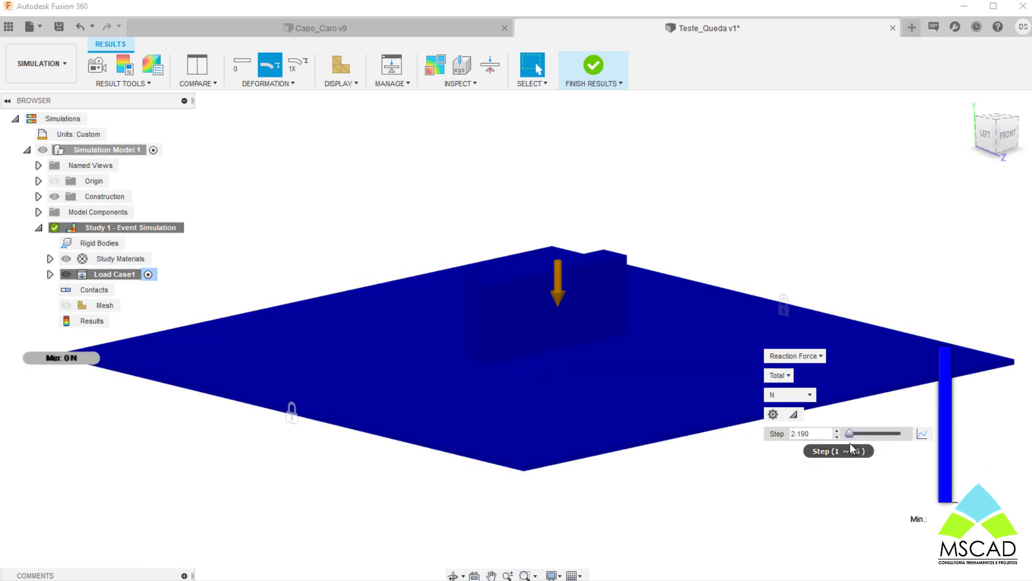
click(879, 433)
drag(869, 437, 882, 435)
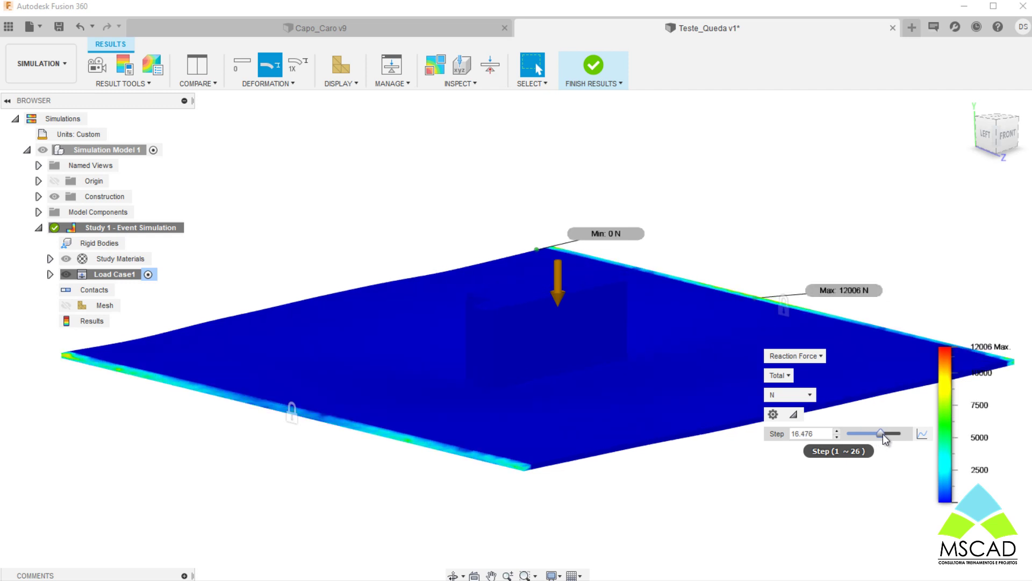
shift+middle_drag(629, 481, 593, 475)
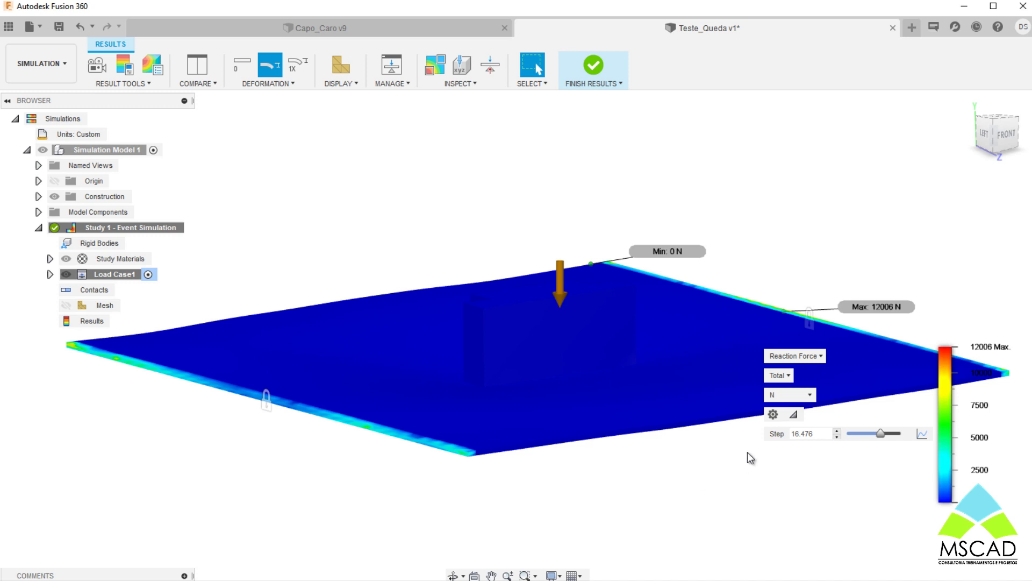
Show the equivalent strain result and examine the body's contact edge at about step 4 and at step 26
click(817, 357)
click(795, 399)
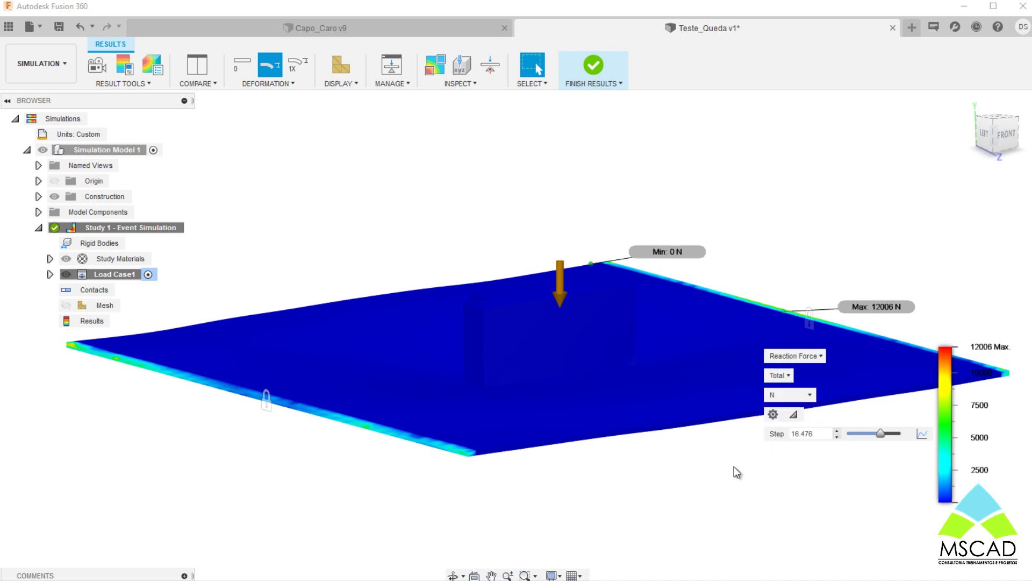
click(795, 356)
click(785, 410)
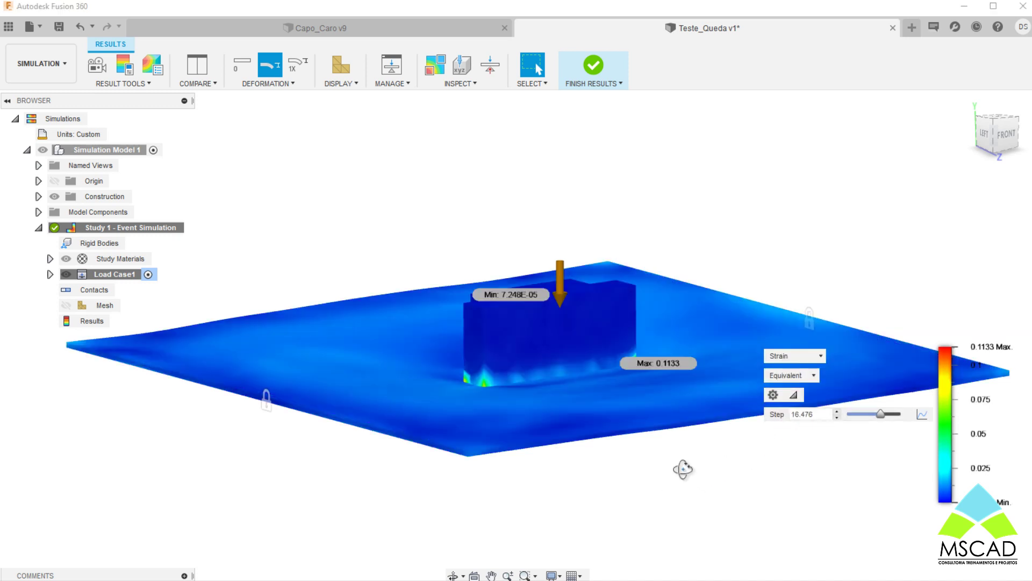
drag(886, 414, 853, 427)
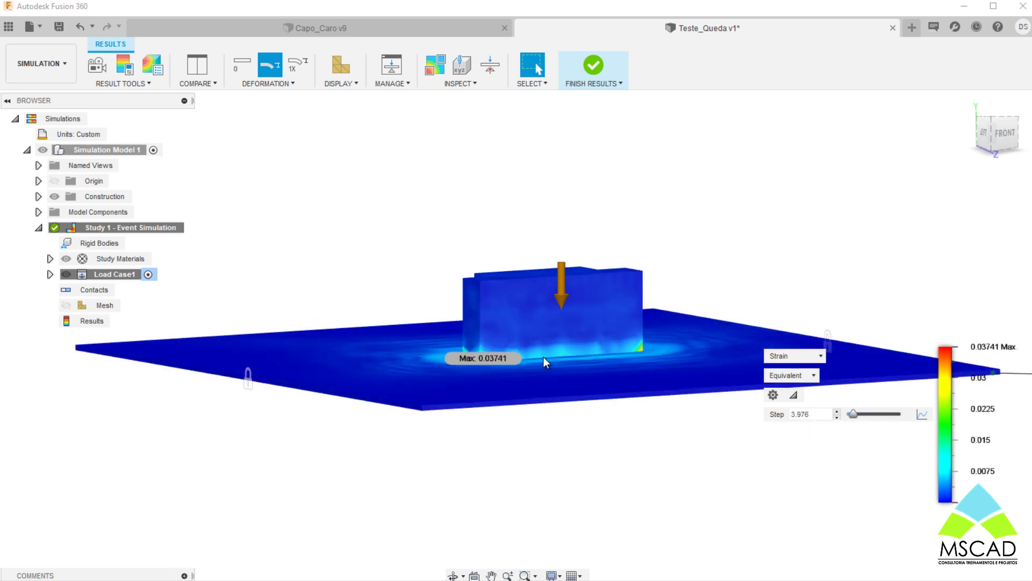
scroll(637, 349, up, 6)
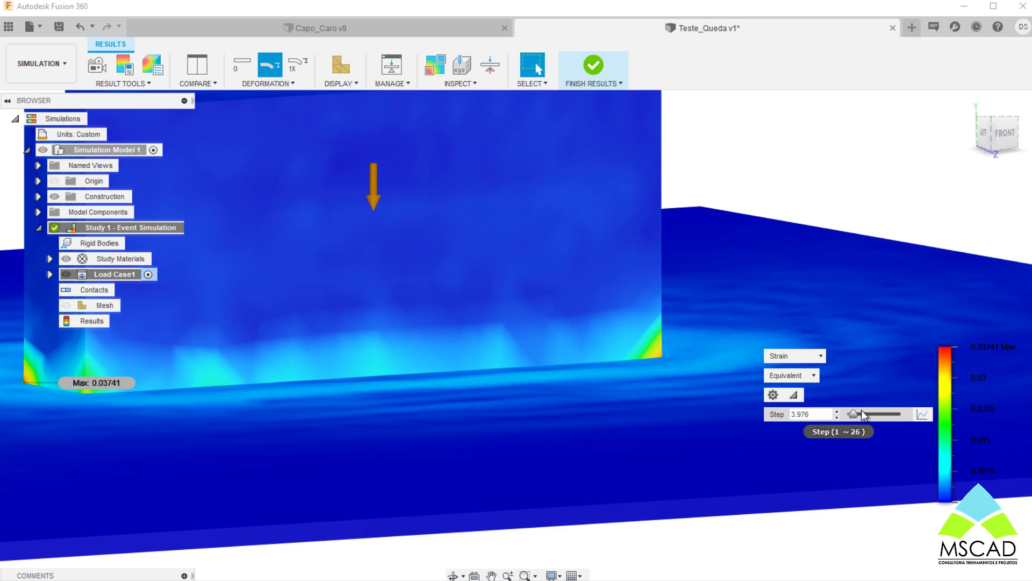
drag(855, 414, 903, 416)
scroll(691, 403, down, 4)
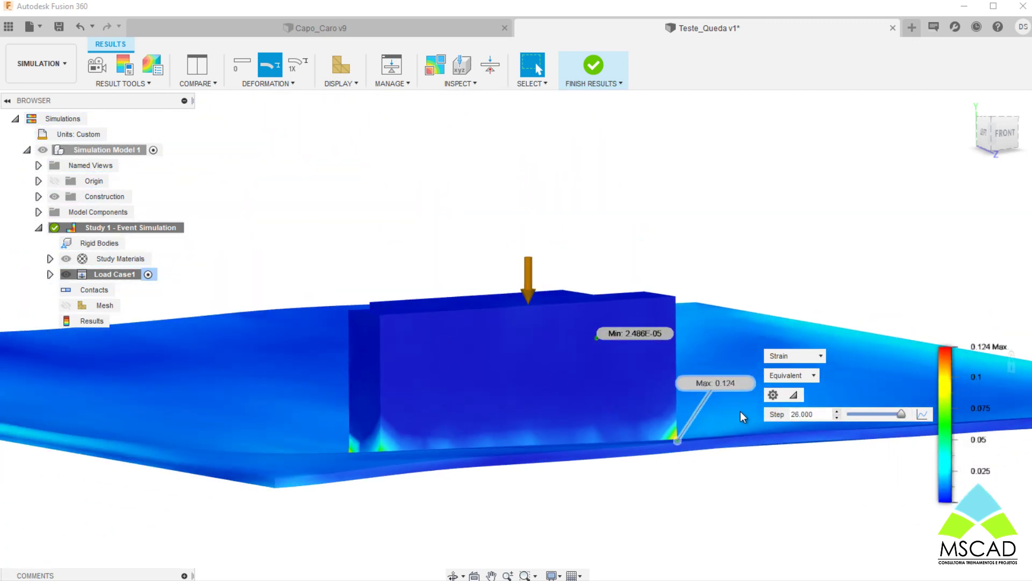
Show the total acceleration result, set it back to step 1, and switch to the total velocity result
click(822, 356)
click(798, 429)
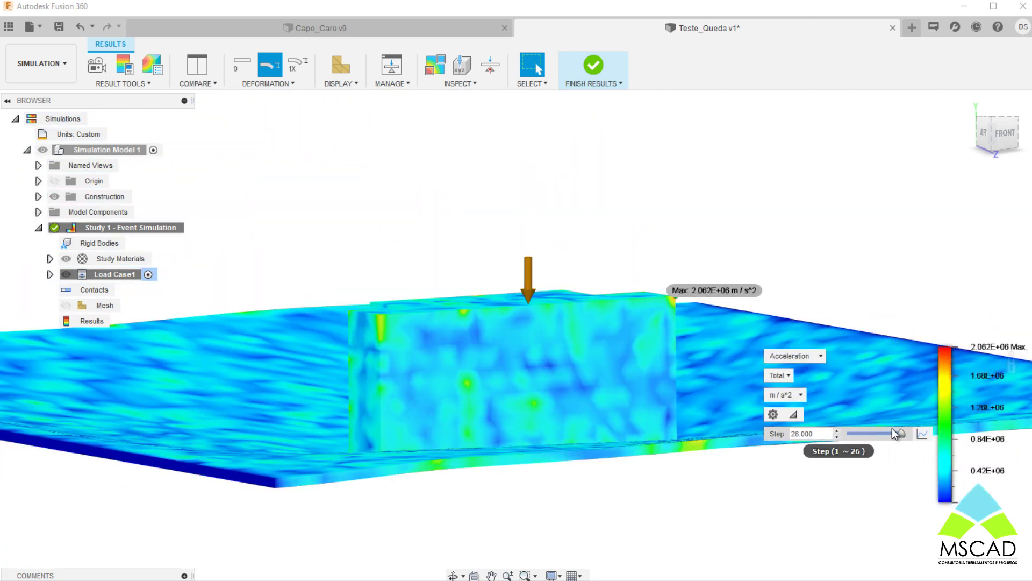
drag(890, 437, 842, 438)
click(817, 355)
click(800, 444)
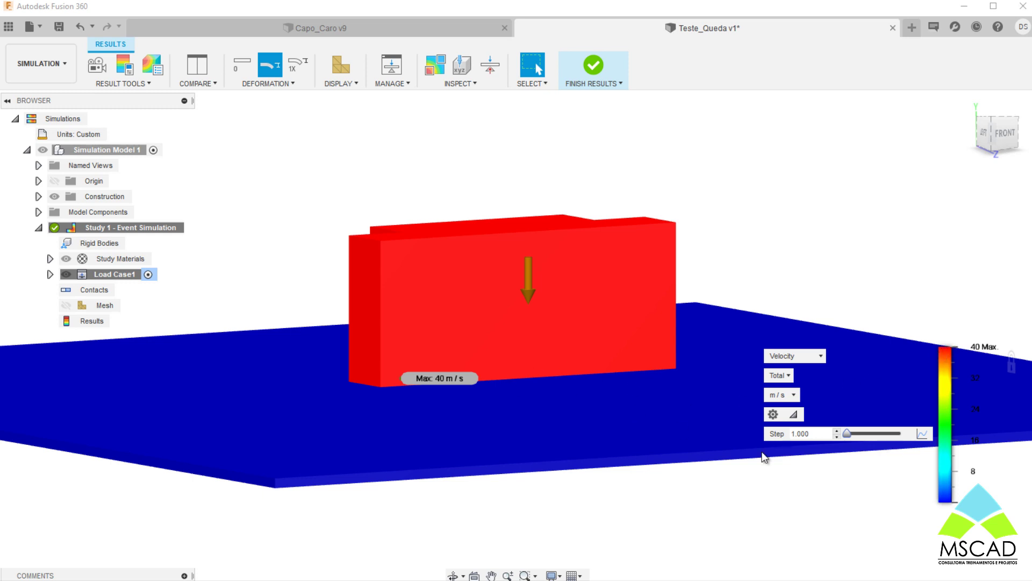
Review the total velocity result at steps of about 24, 16 and 11 across the plate and the striking body
drag(848, 433, 895, 437)
shift+middle_drag(650, 451, 664, 443)
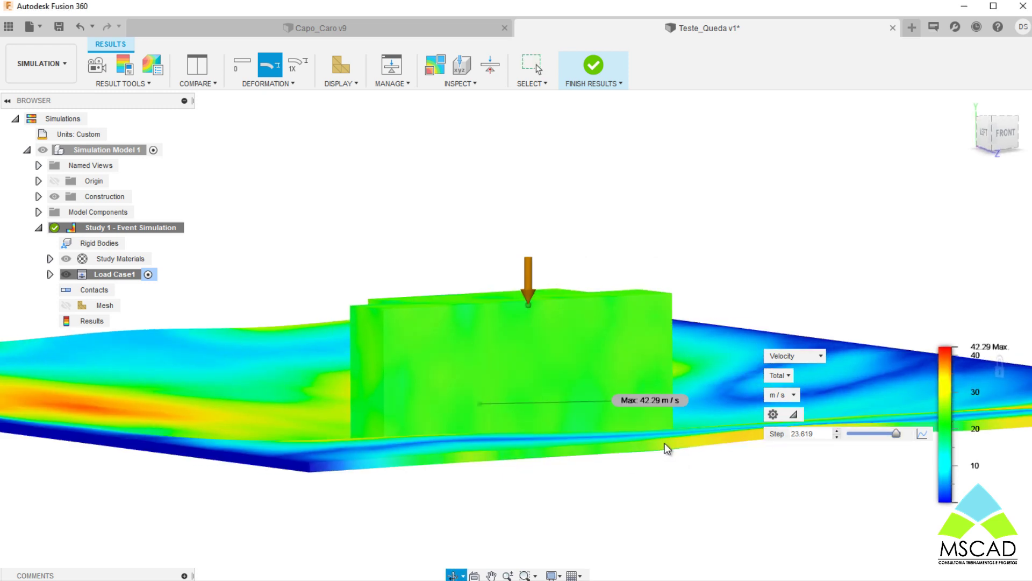
shift+middle_drag(654, 402, 429, 381)
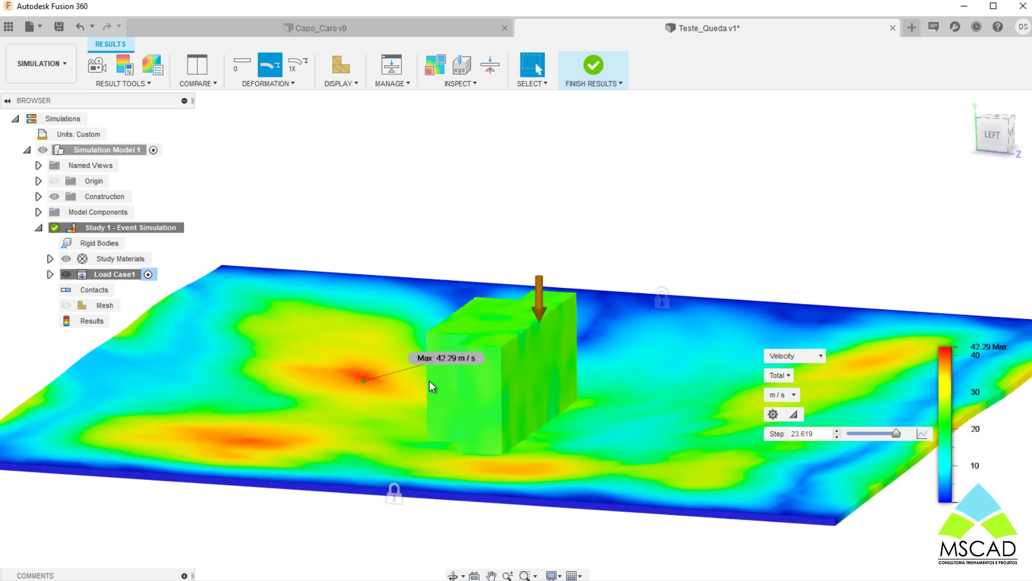
click(879, 433)
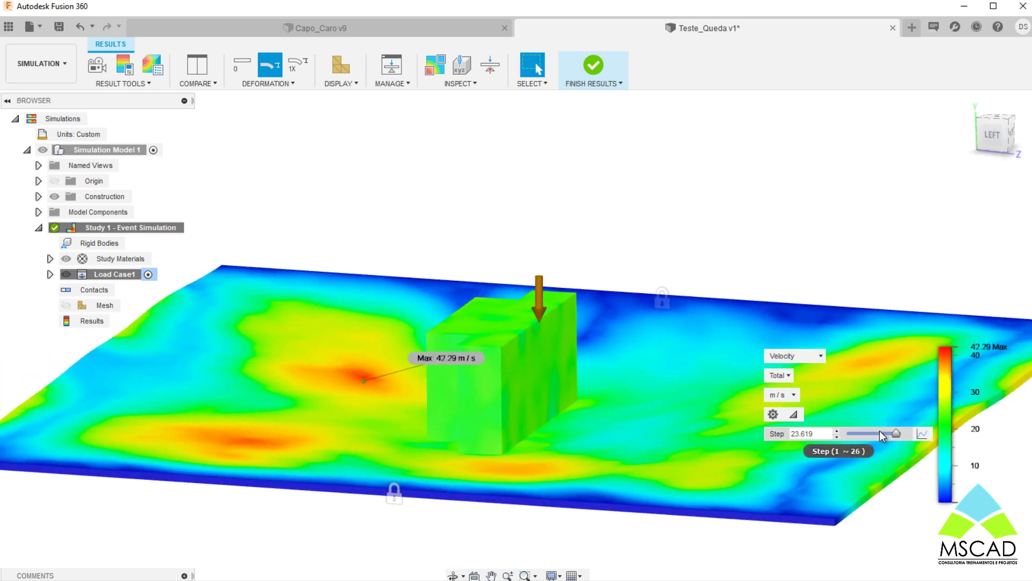
click(869, 433)
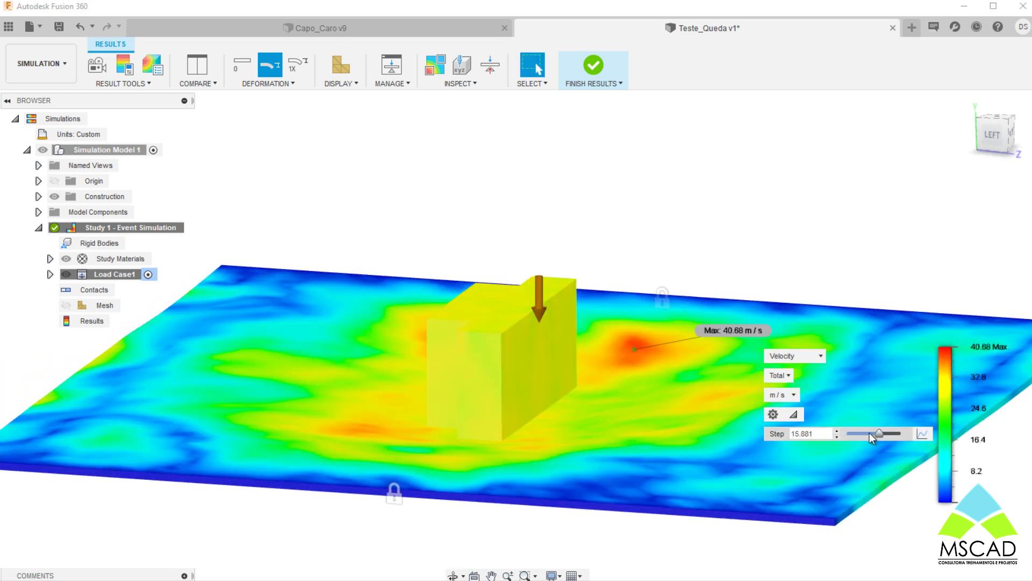
shift+middle_drag(673, 426, 553, 394)
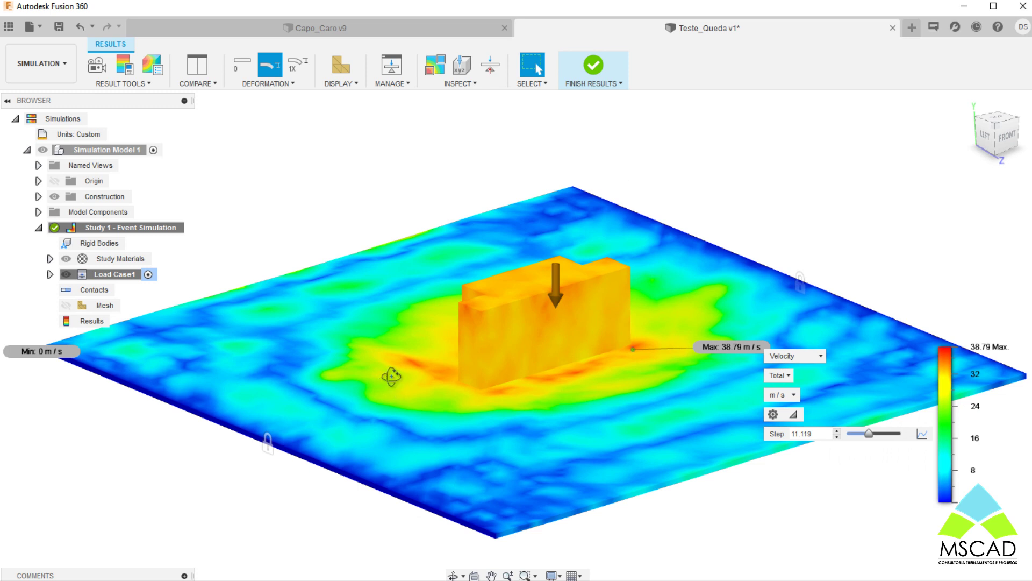
shift+middle_drag(392, 374, 391, 364)
Animate the total velocity result at normal speed with 10 steps
click(96, 64)
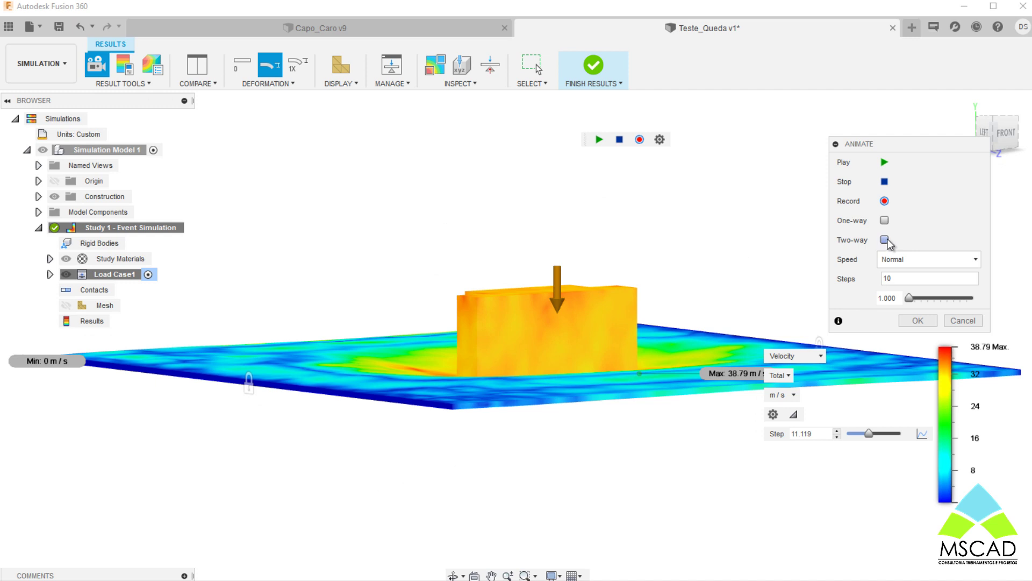
click(963, 321)
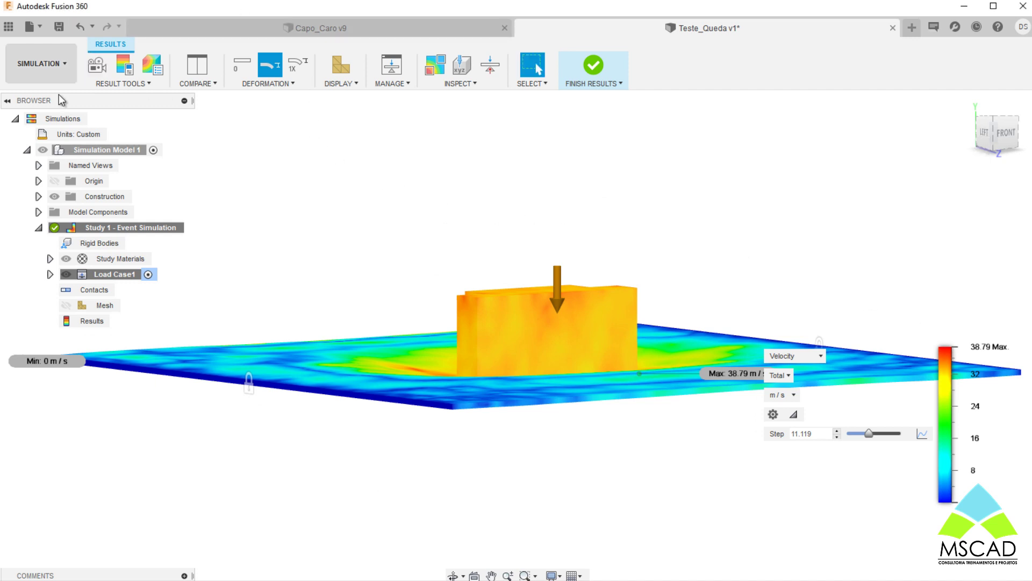
click(100, 70)
click(884, 162)
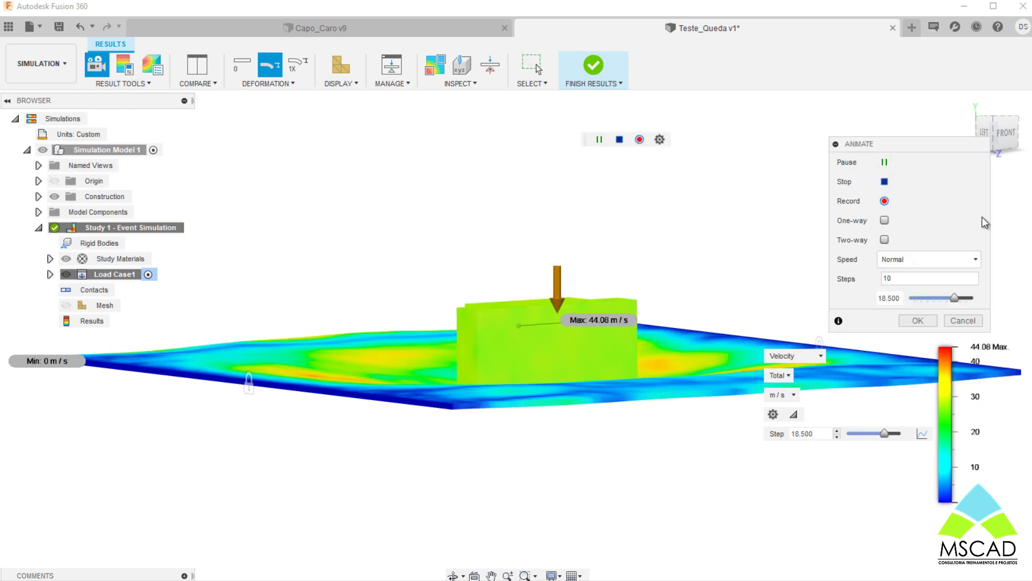
Set the animation to two-way with 20 steps and play it again
click(885, 240)
double_click(916, 278)
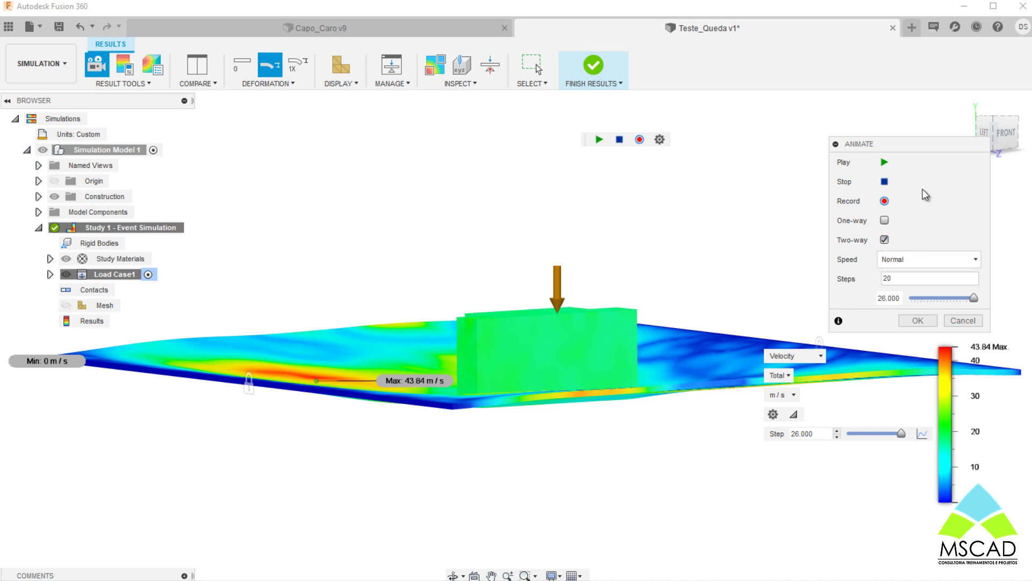
click(886, 161)
click(885, 162)
Switch the model view to perspective projection and examine the animated impact area between body and plate
right_click(996, 144)
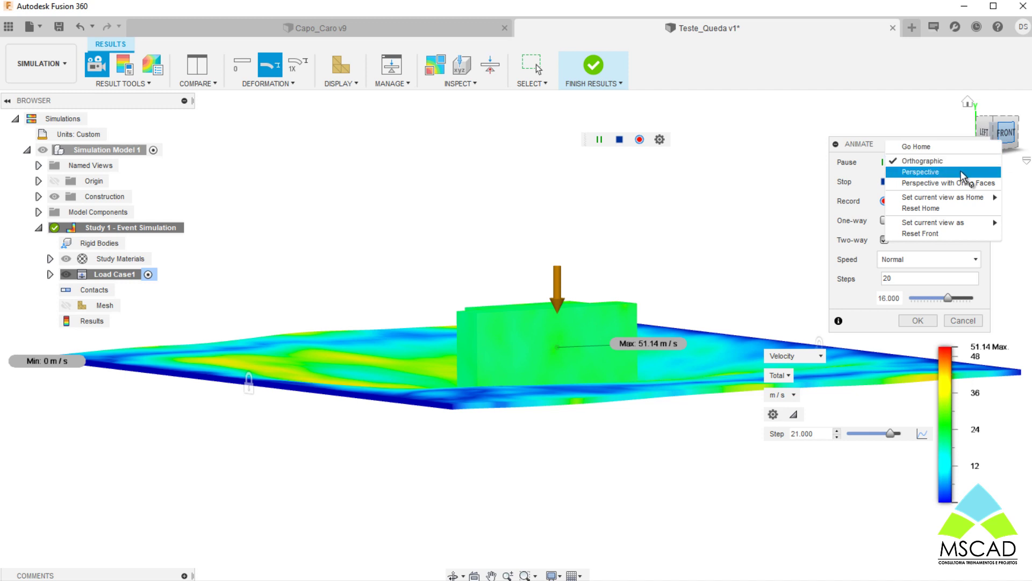
click(921, 171)
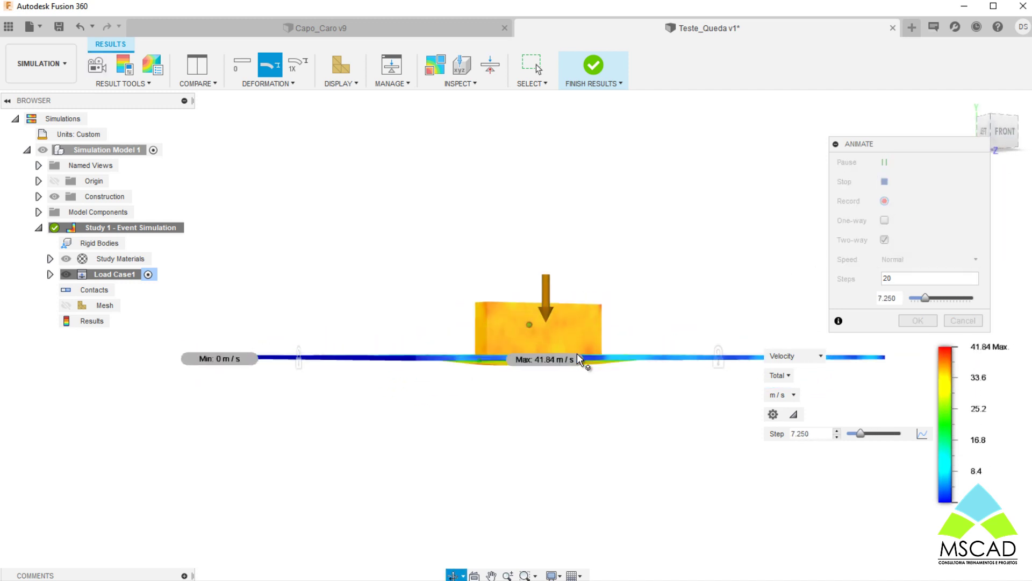
scroll(549, 348, up, 5)
middle_drag(548, 348, 629, 357)
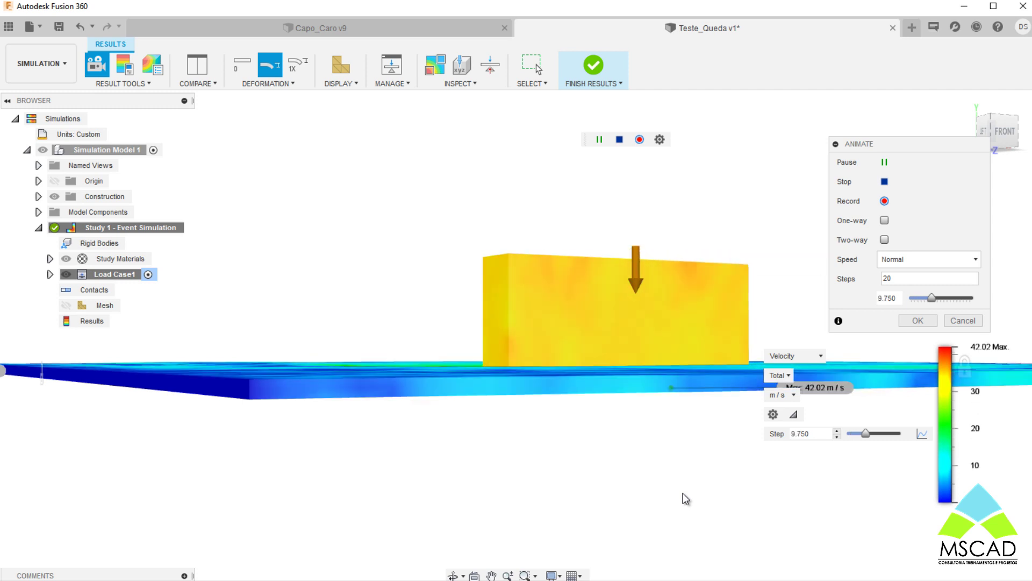
Set the animation speed to Fast and replay the velocity animation
click(924, 263)
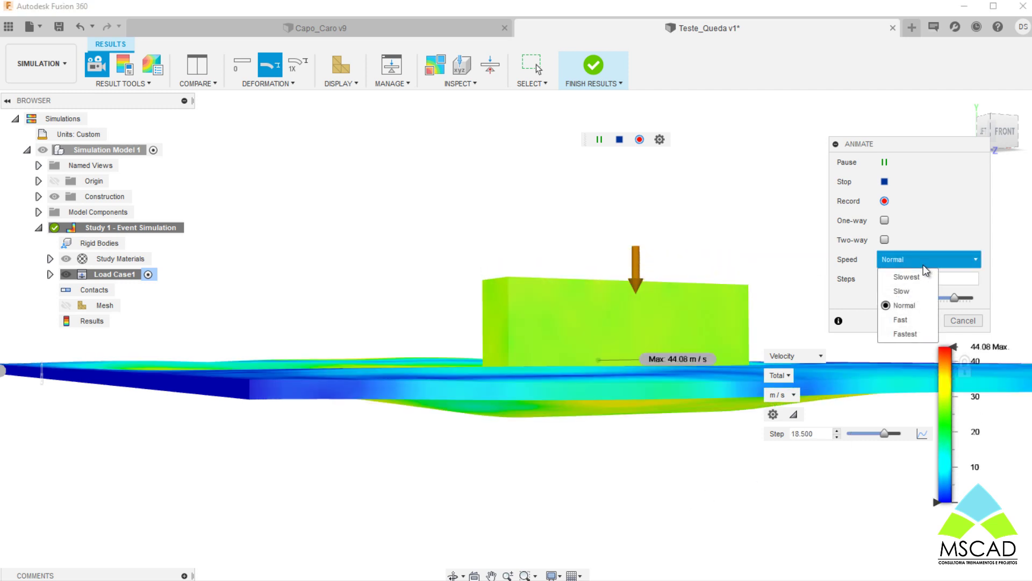
click(904, 320)
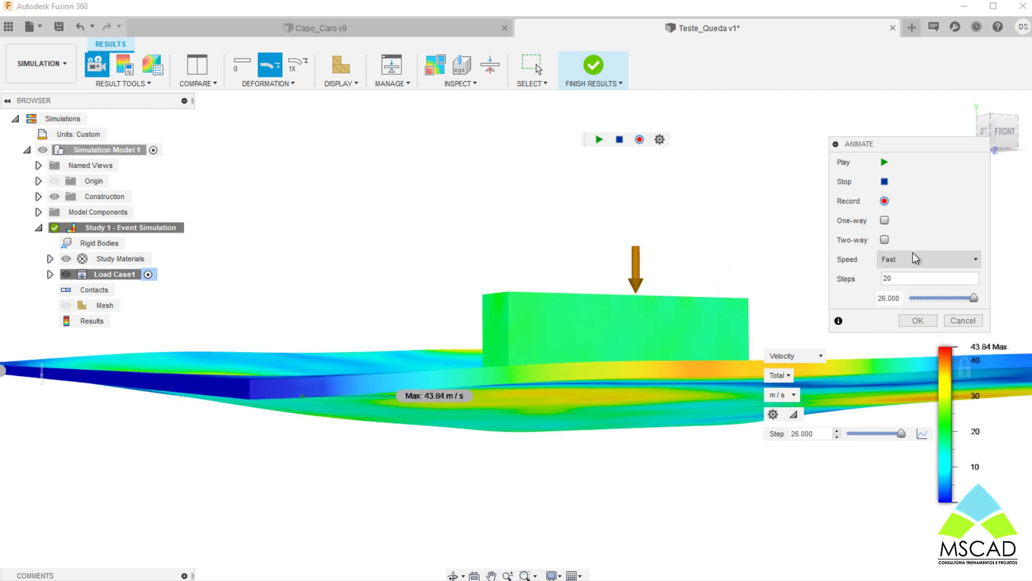
click(885, 162)
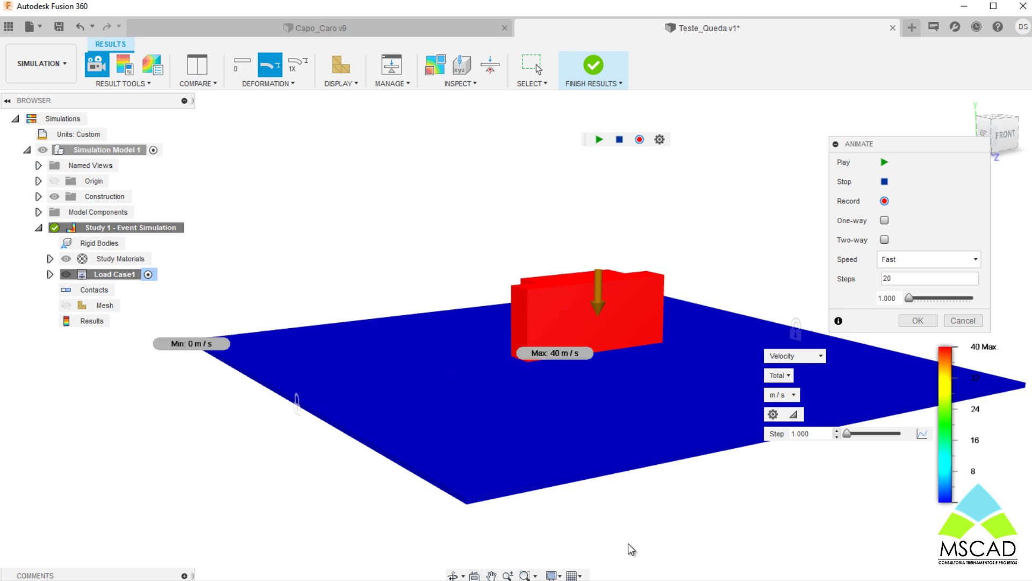
middle_drag(627, 385, 611, 383)
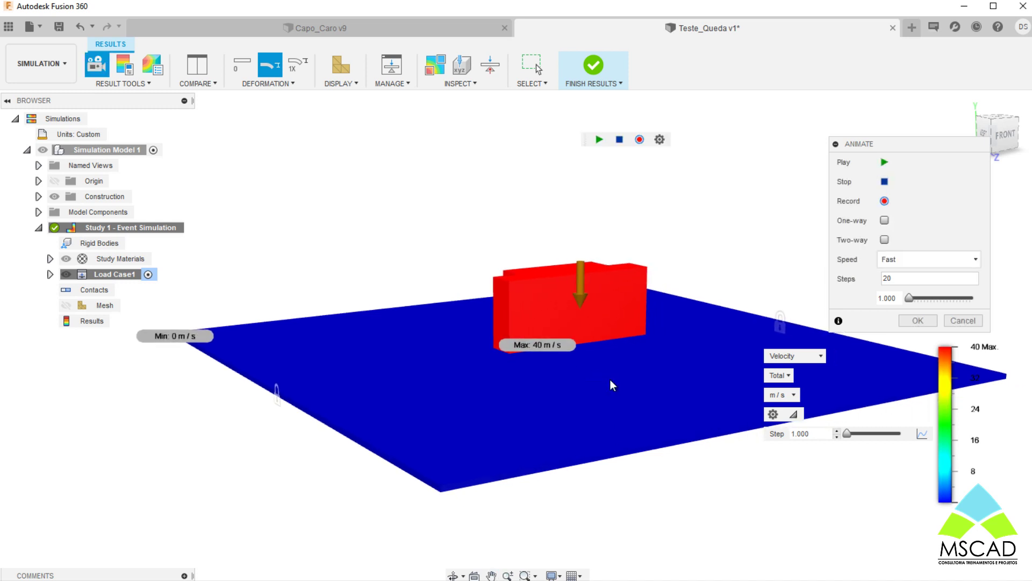
middle_drag(658, 483, 644, 472)
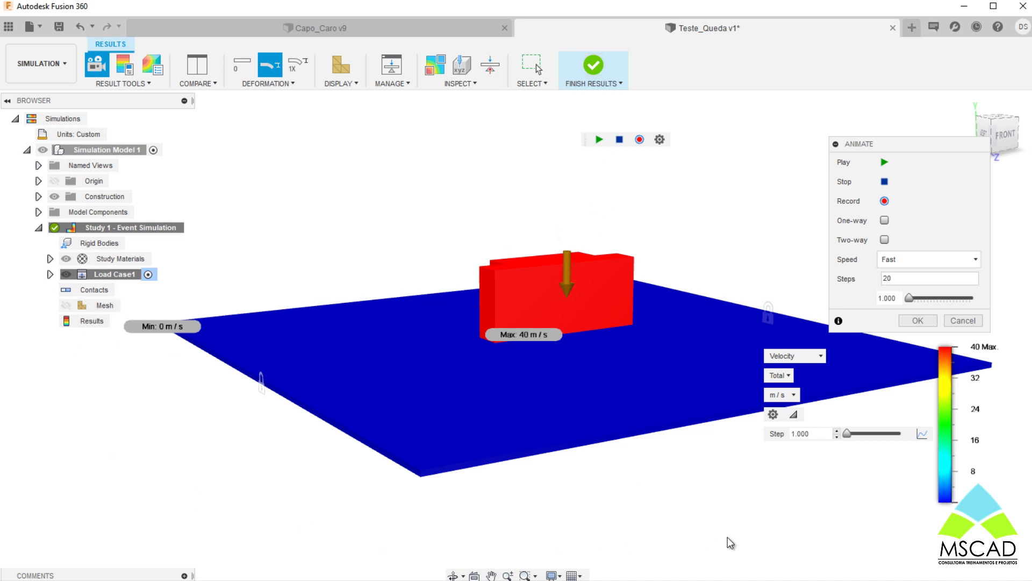
Show the equivalent strain result and open its transient results plot clear of the animation settings
click(806, 354)
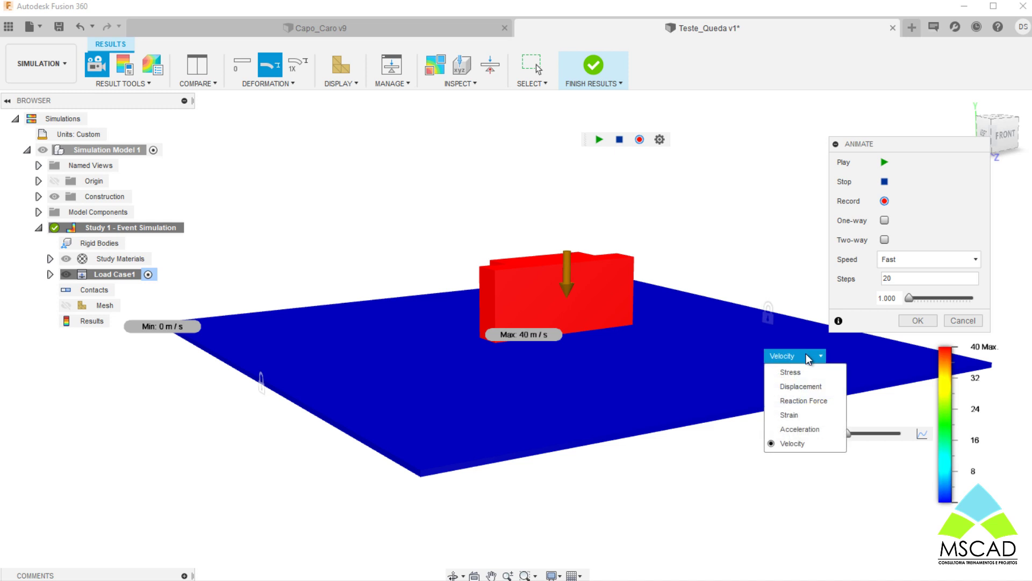
click(792, 415)
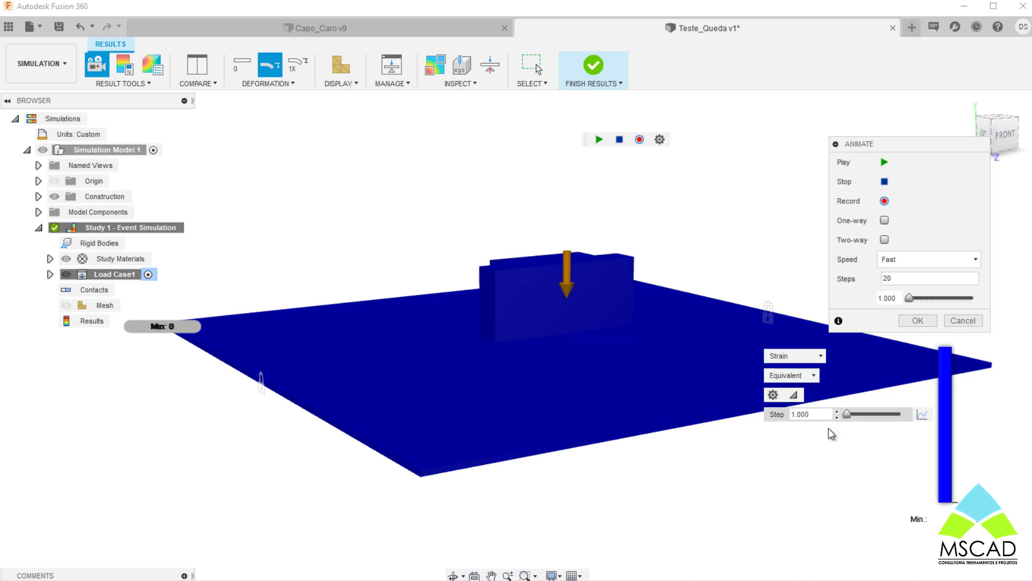
click(923, 415)
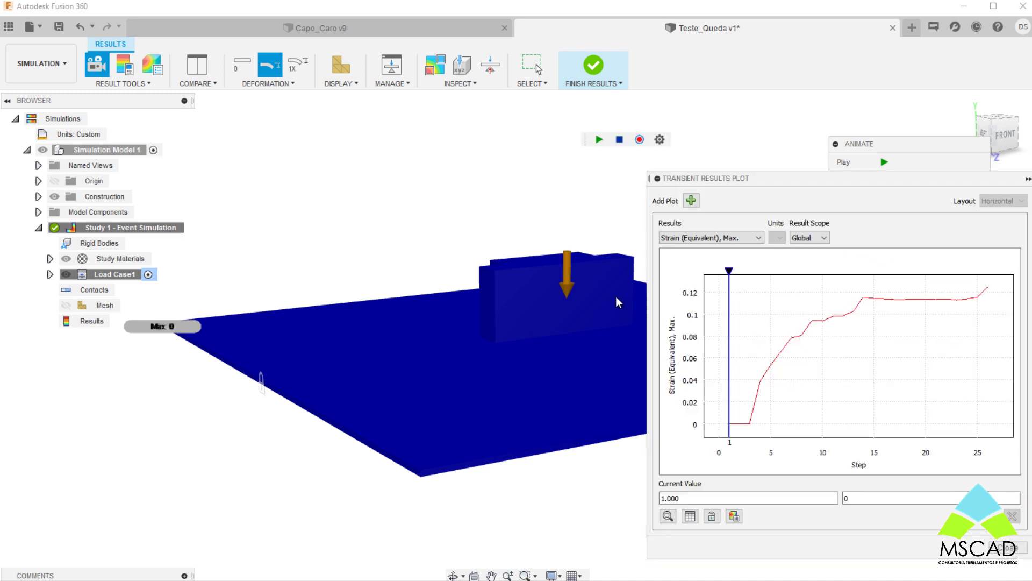
drag(743, 182, 454, 155)
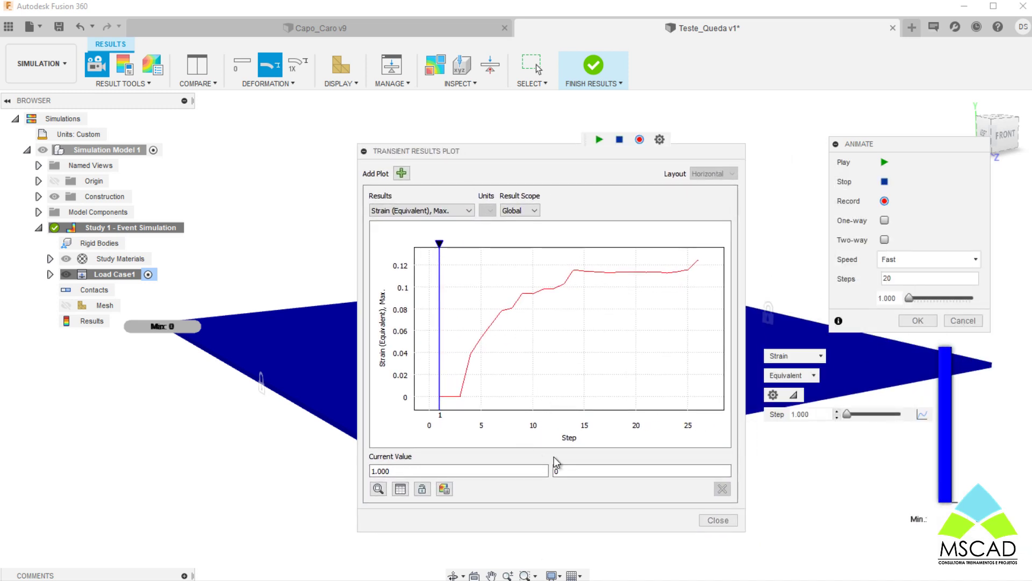
Plot the maximum total displacement and then the maximum Y displacement over the time steps, and close the plot
click(420, 211)
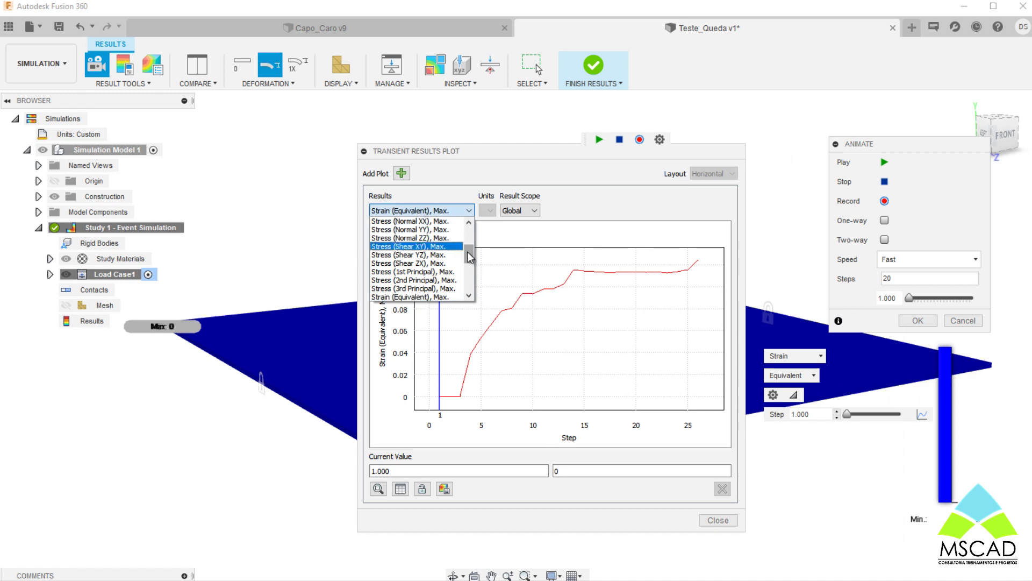
drag(466, 252, 469, 223)
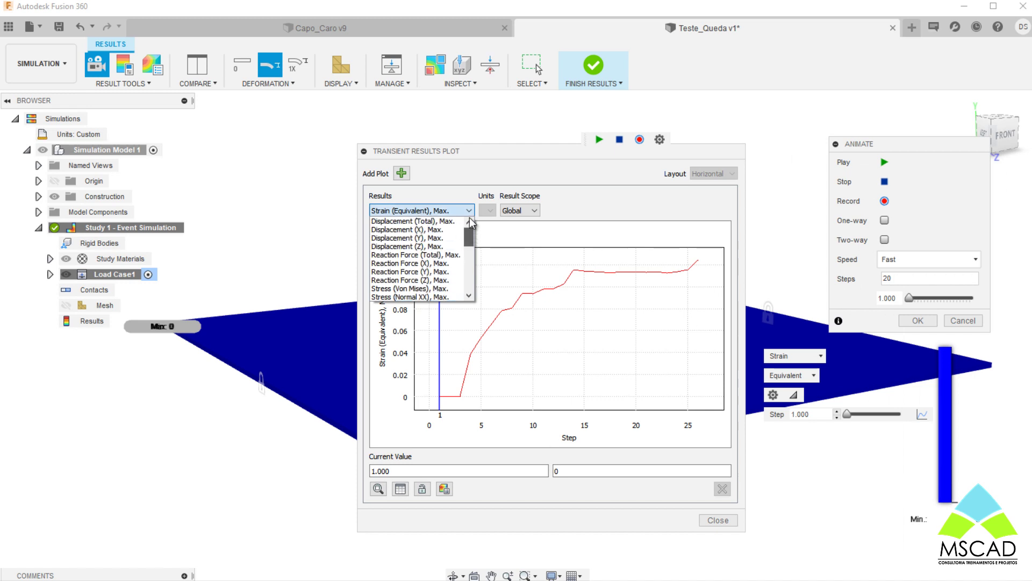
click(441, 223)
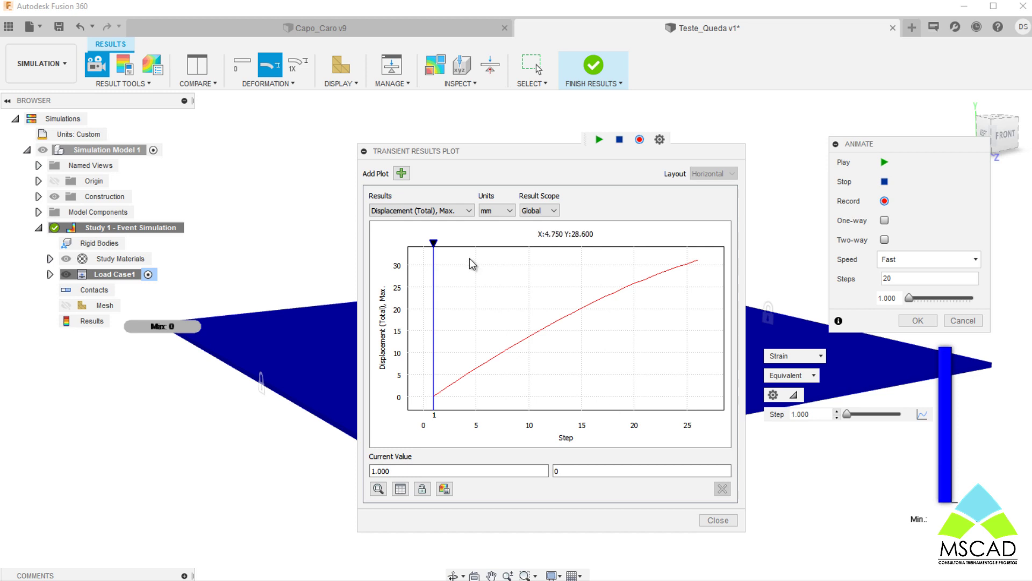
click(423, 211)
click(414, 237)
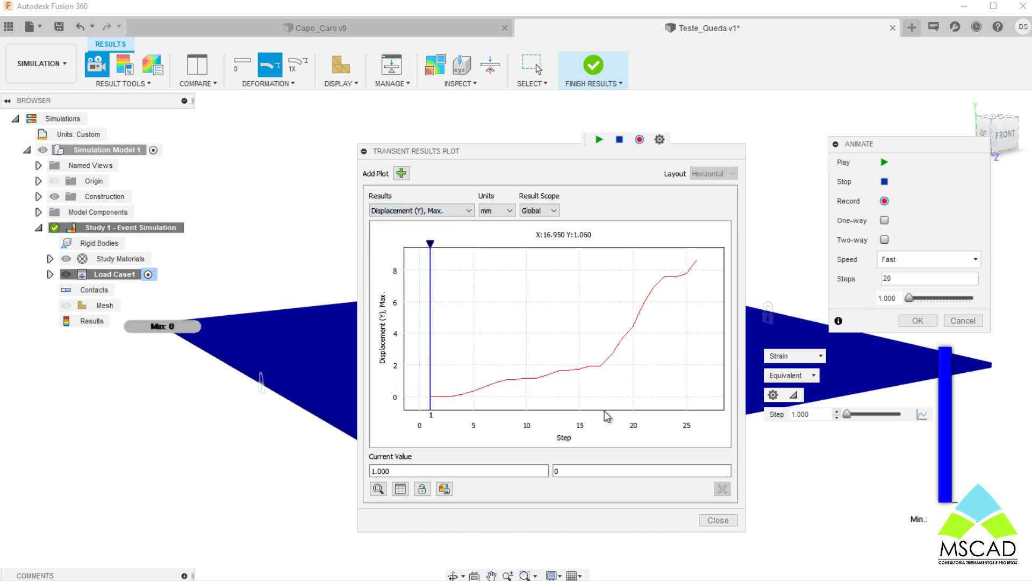
click(712, 520)
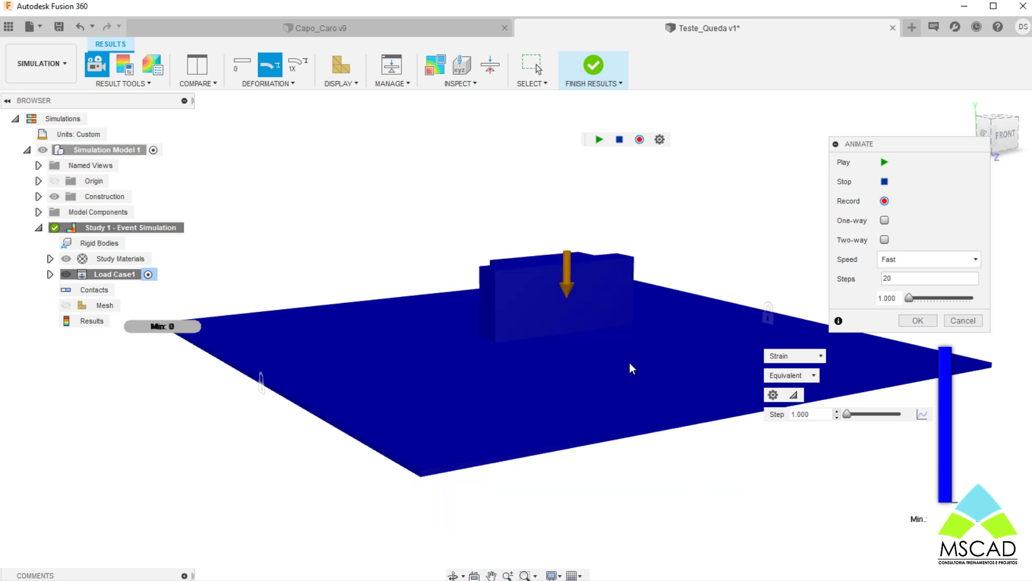
Leave and reopen the study results to advance the strain time step, and return to the study setup
click(594, 65)
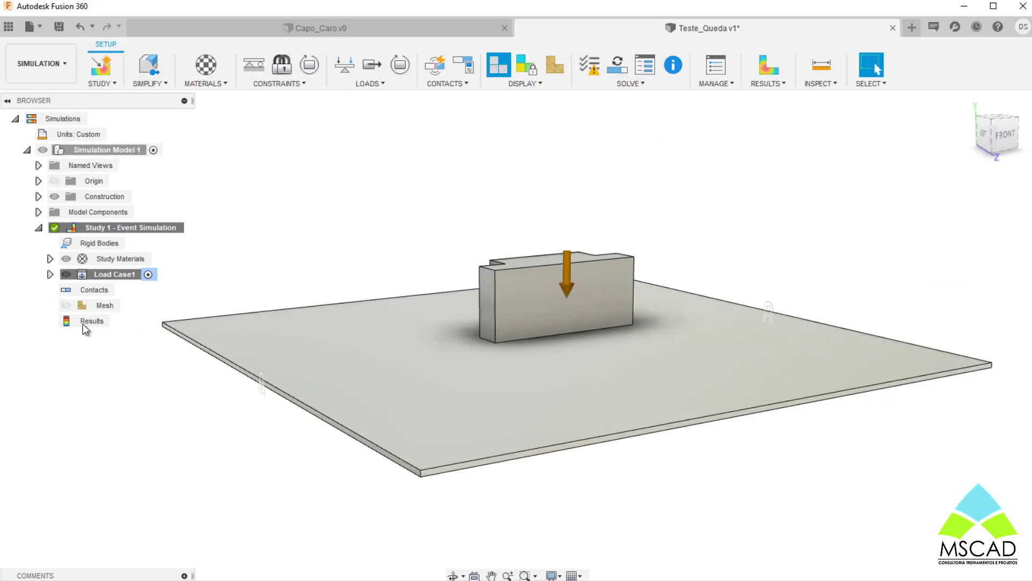
double_click(65, 321)
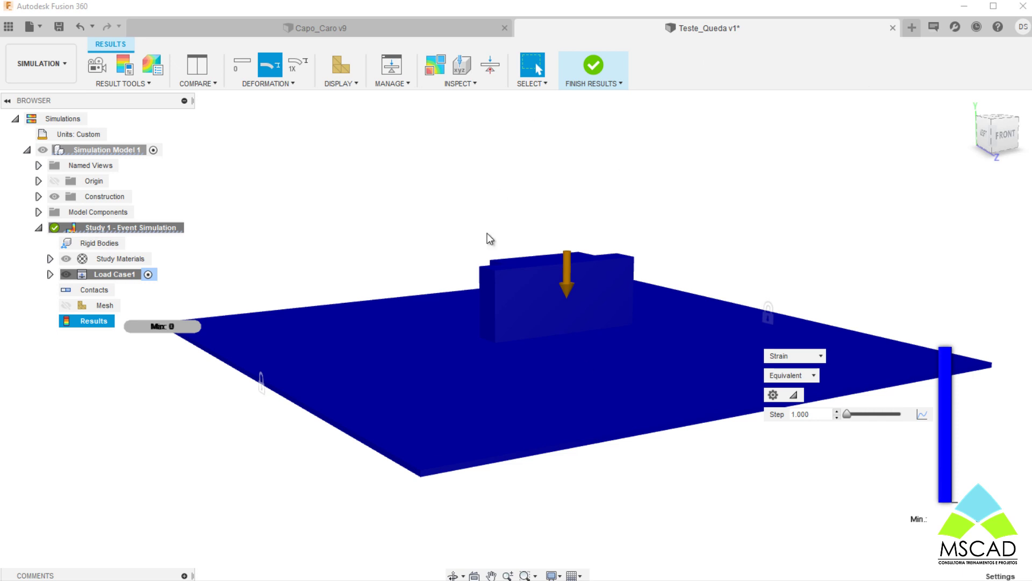
drag(845, 415, 880, 412)
click(594, 67)
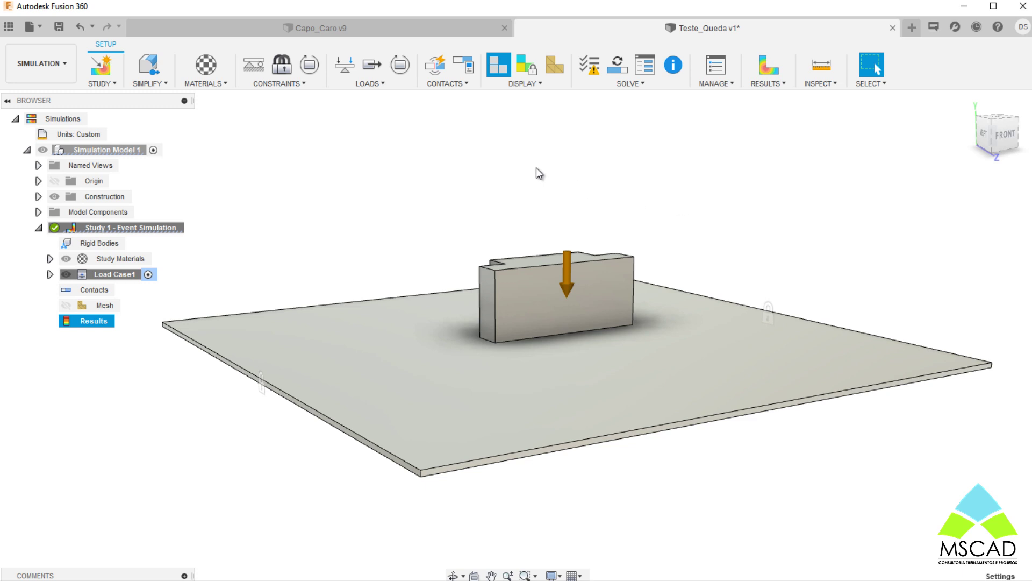
Examine the Separation1 and Separation3 self-contacts of Body1 and Body2 in the event simulation contacts manager and accept the contacts
click(467, 69)
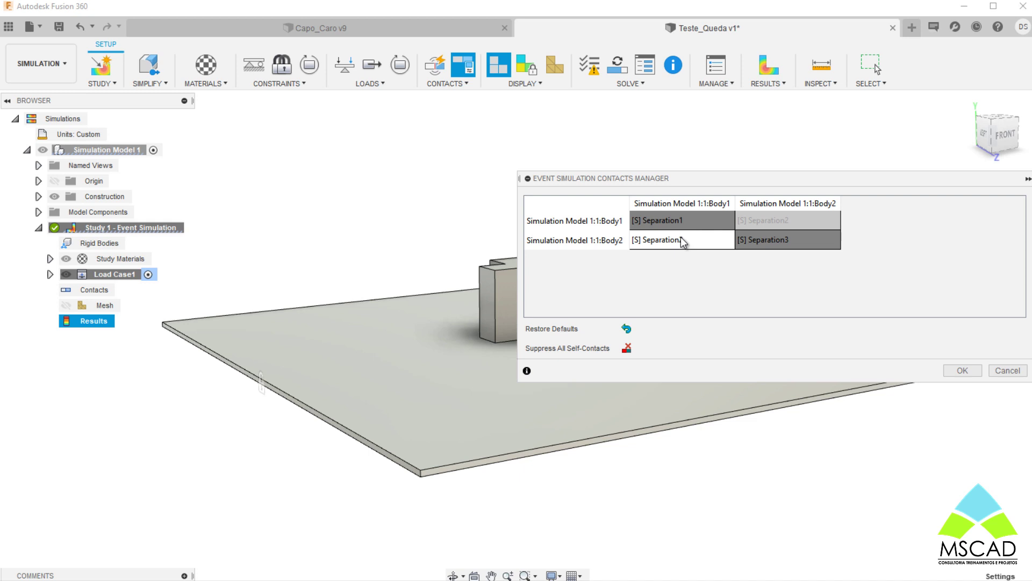
click(684, 221)
click(747, 240)
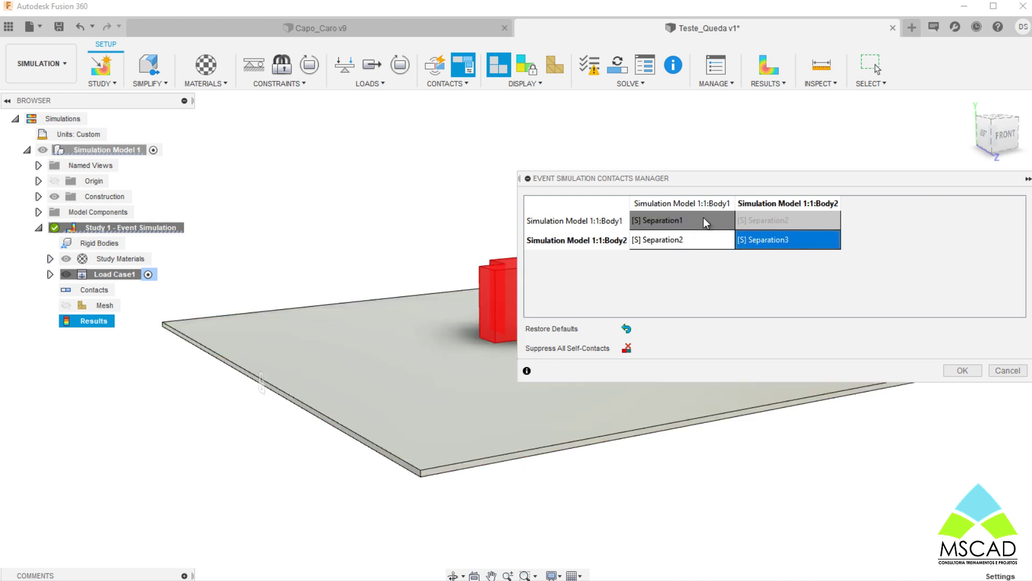
click(704, 221)
click(775, 243)
click(714, 221)
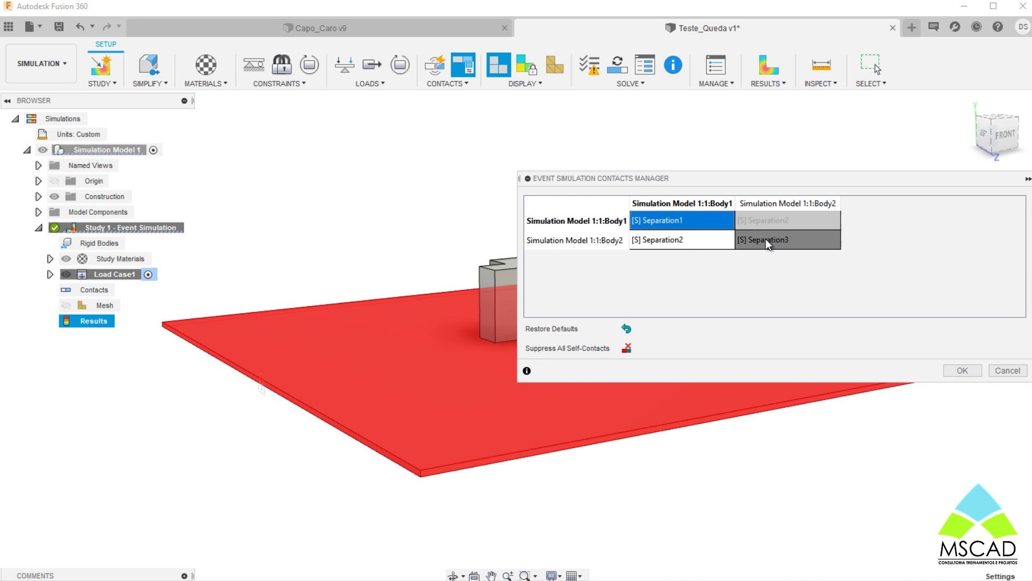
click(962, 370)
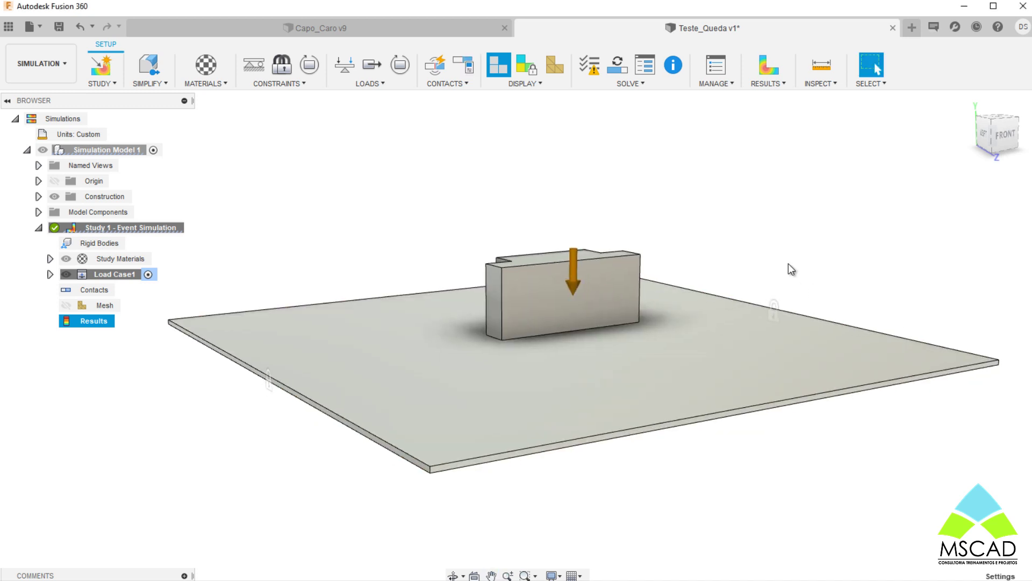